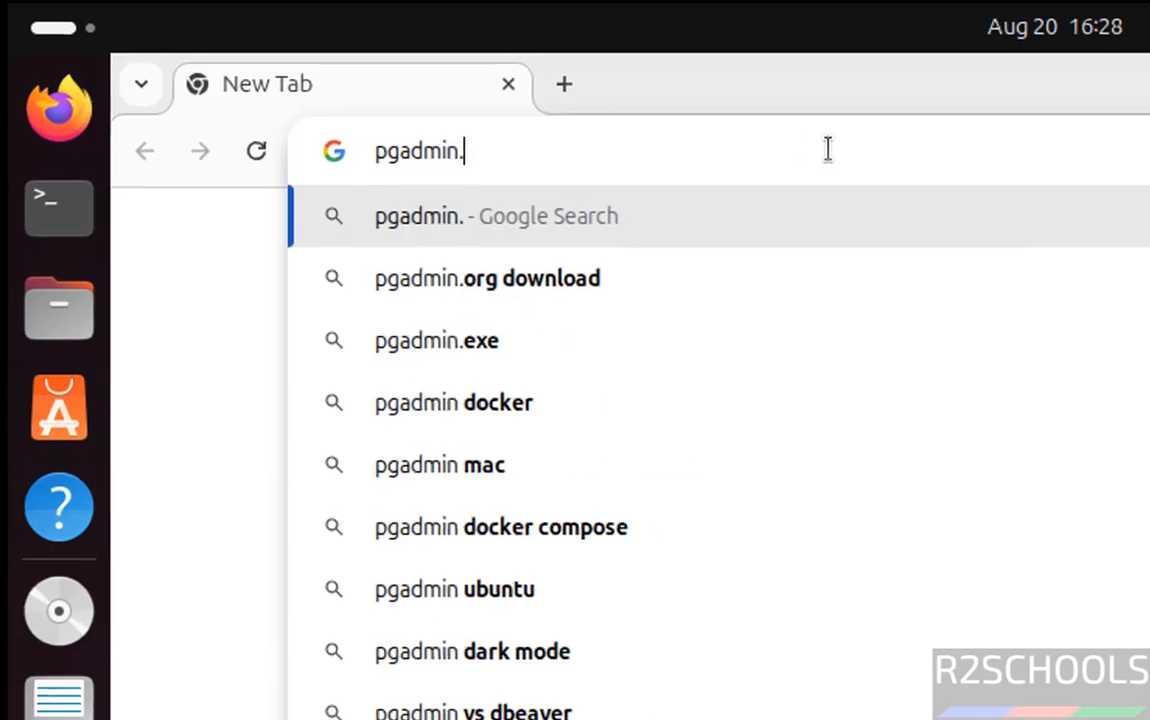
Load pgadmin.org in Chrome and scroll down to the Quick Links section.
{"action": "key", "text": "Return"}
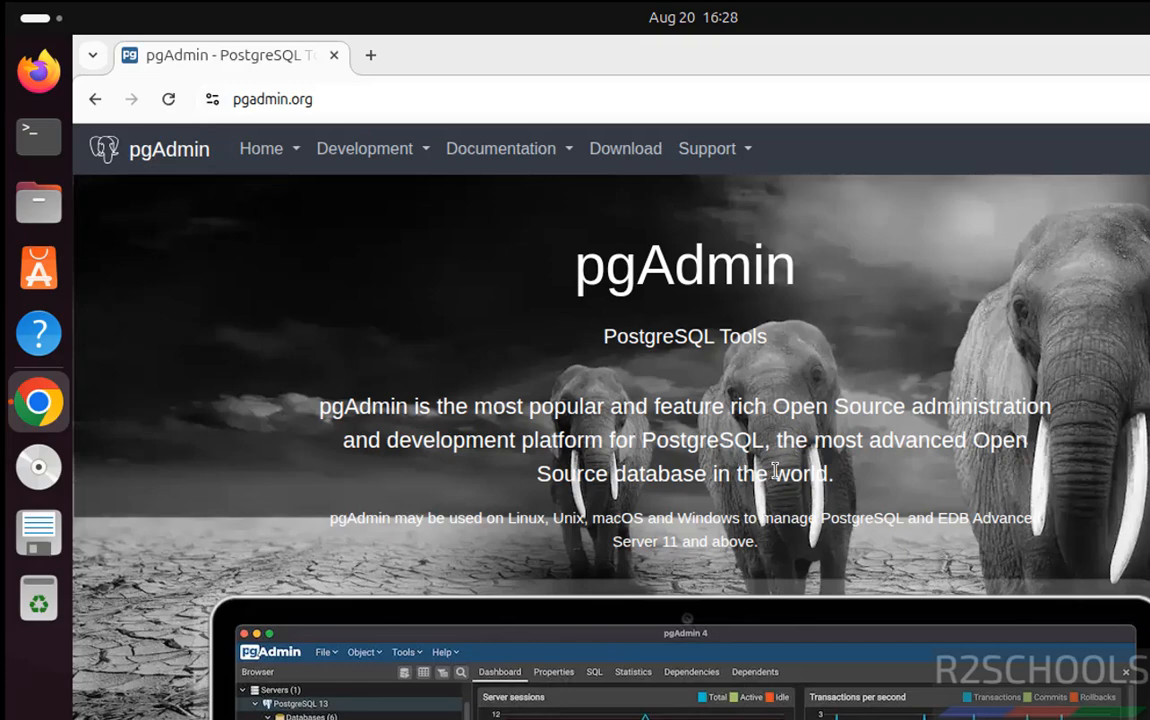
{"action": "scroll", "coordinate": [250, 533], "scroll_direction": "down", "scroll_amount": 3}
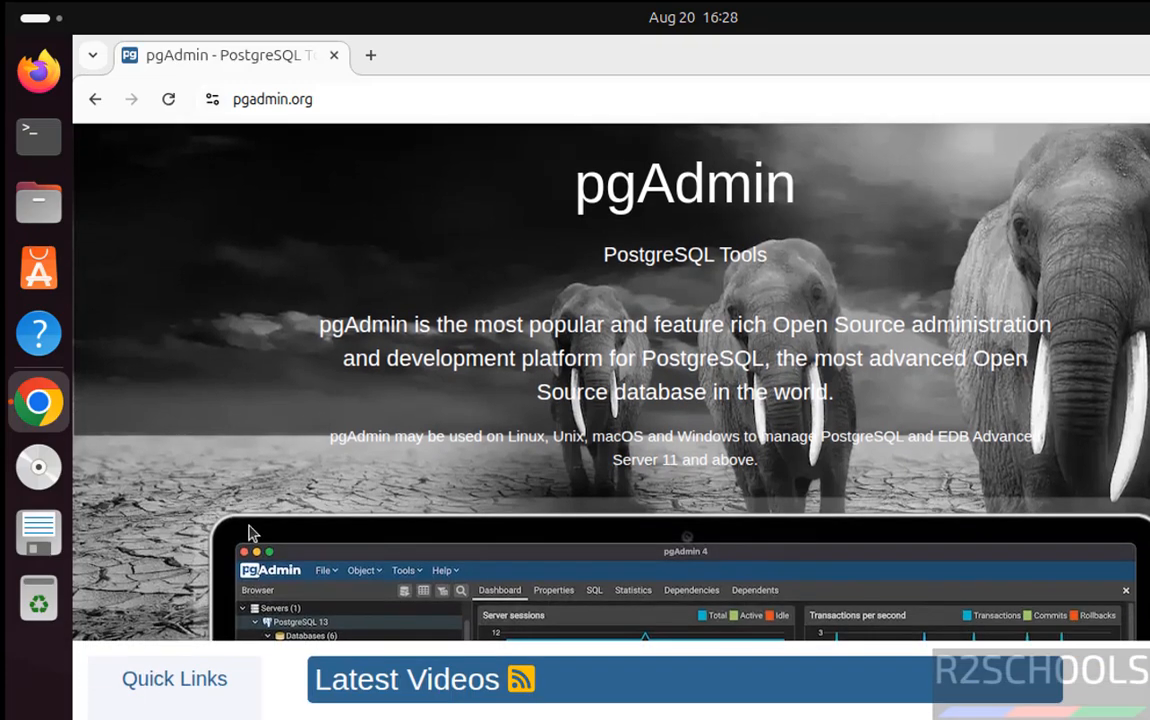
{"action": "scroll", "coordinate": [250, 533], "scroll_direction": "down", "scroll_amount": 1}
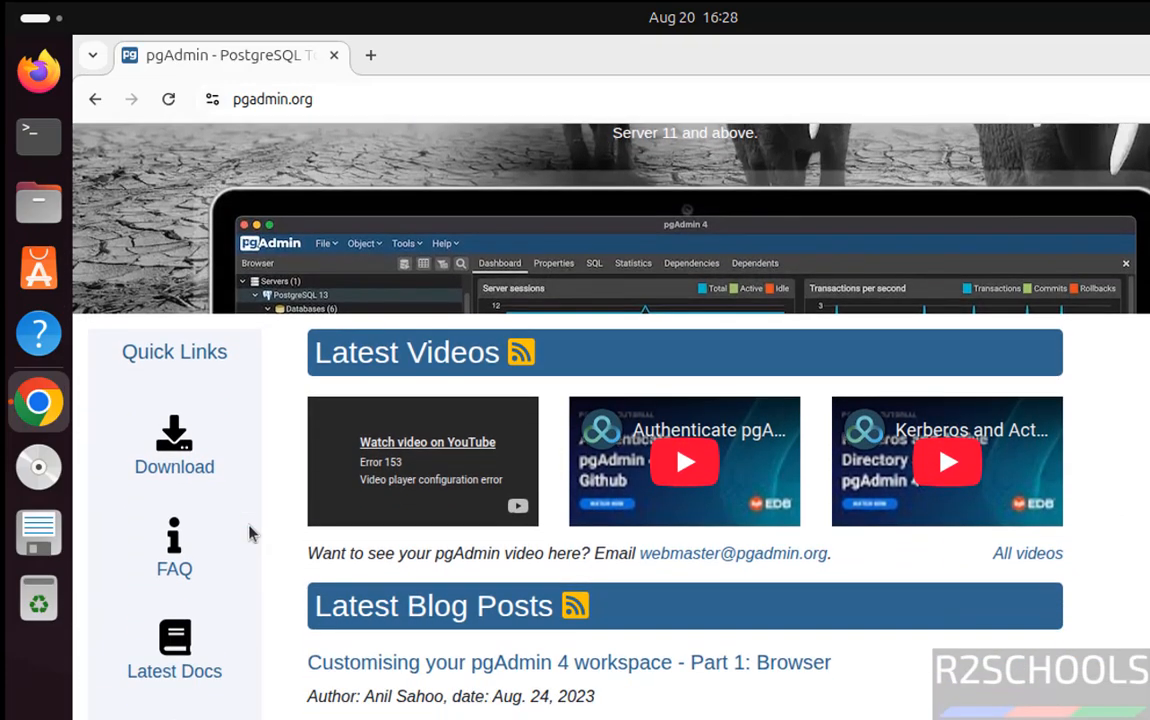
Go to the Download page and choose APT under the pgAdmin 4 platforms.
{"action": "left_click", "coordinate": [170, 458]}
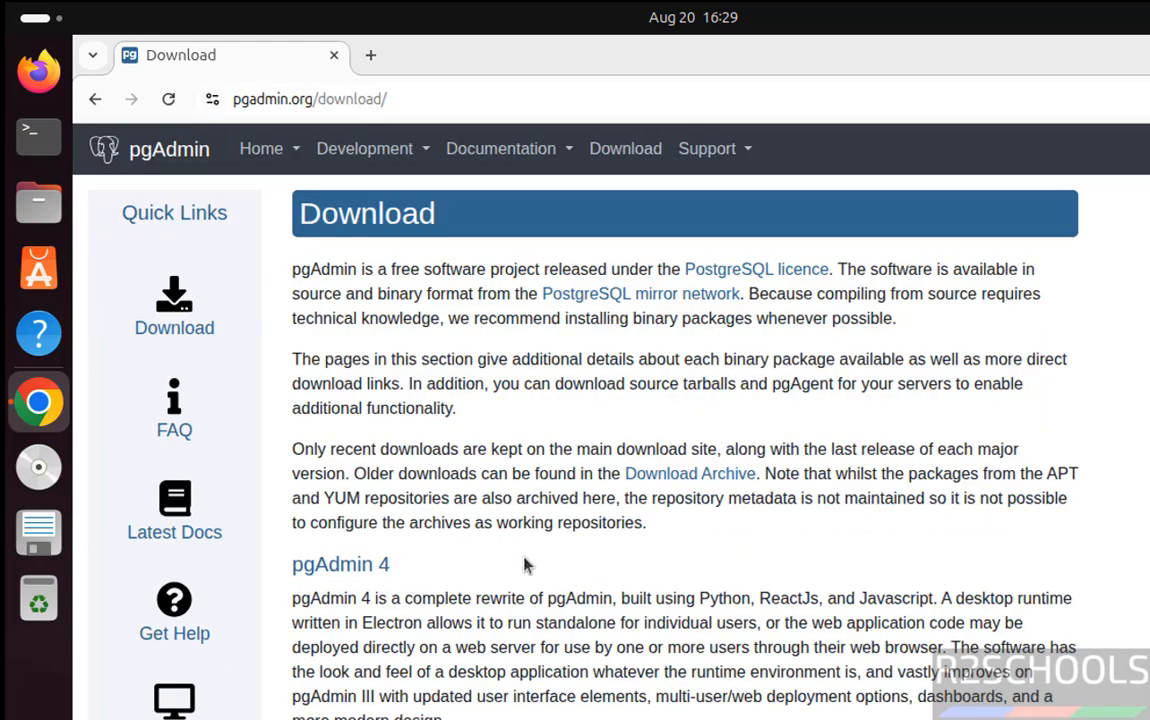
{"action": "scroll", "coordinate": [525, 565], "scroll_direction": "down", "scroll_amount": 1}
{"action": "scroll", "coordinate": [525, 565], "scroll_direction": "down", "scroll_amount": 4}
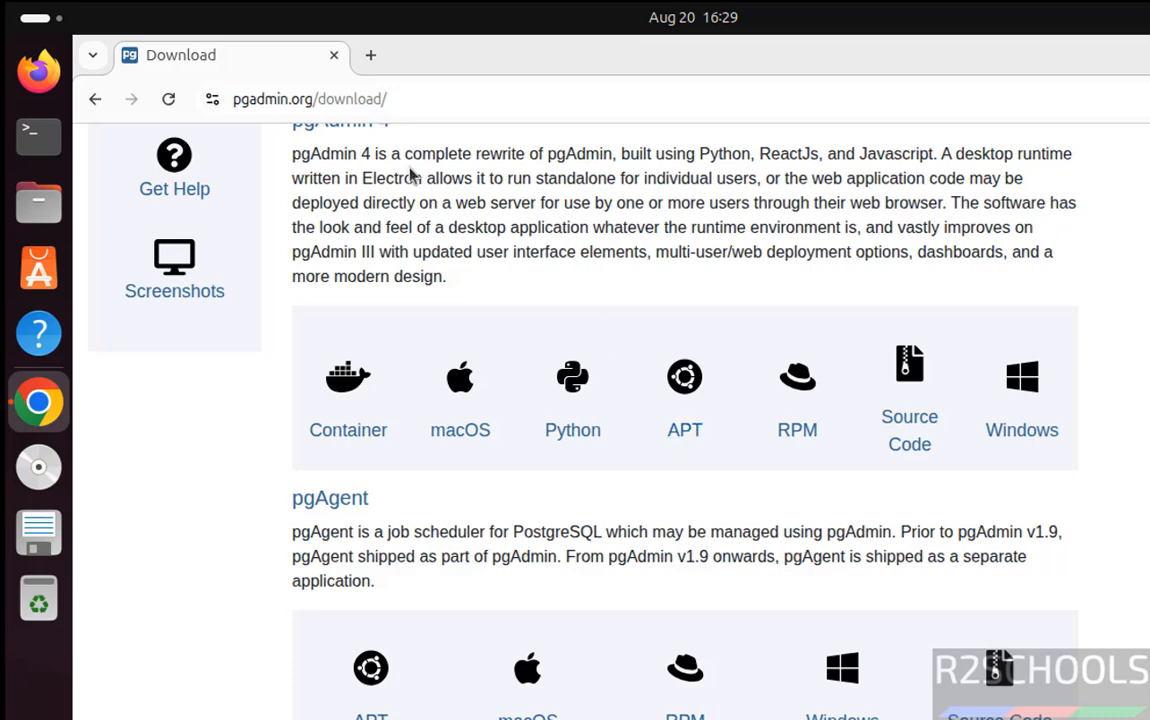
{"action": "scroll", "coordinate": [410, 175], "scroll_direction": "up", "scroll_amount": 1}
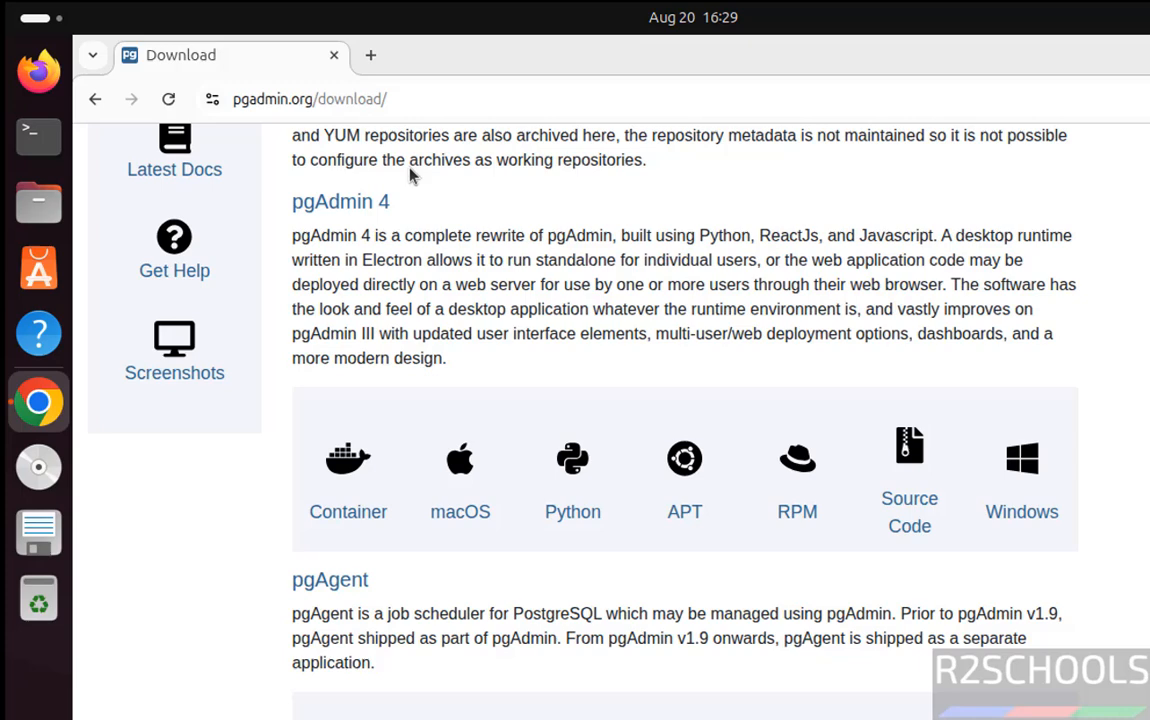
{"action": "left_click", "coordinate": [679, 518]}
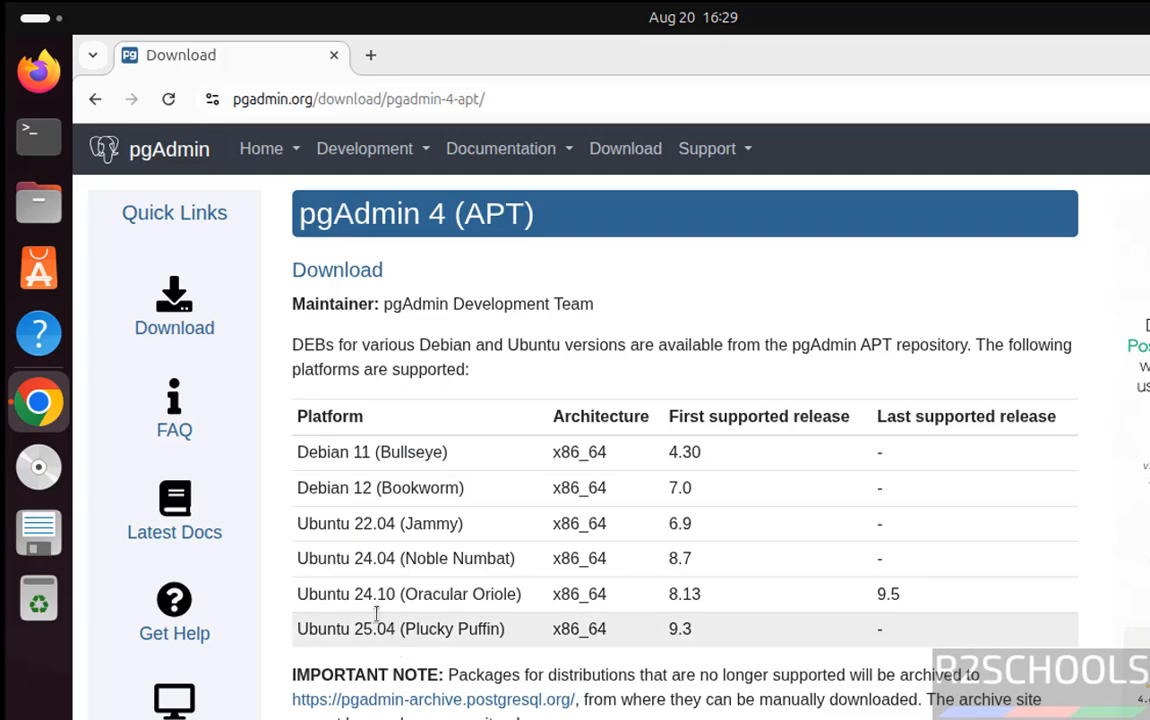
Scroll to the repository setup commands, open a Terminal, and copy the public-key curl command.
{"action": "scroll", "coordinate": [368, 550], "scroll_direction": "down", "scroll_amount": 1}
{"action": "scroll", "coordinate": [368, 550], "scroll_direction": "down", "scroll_amount": 5}
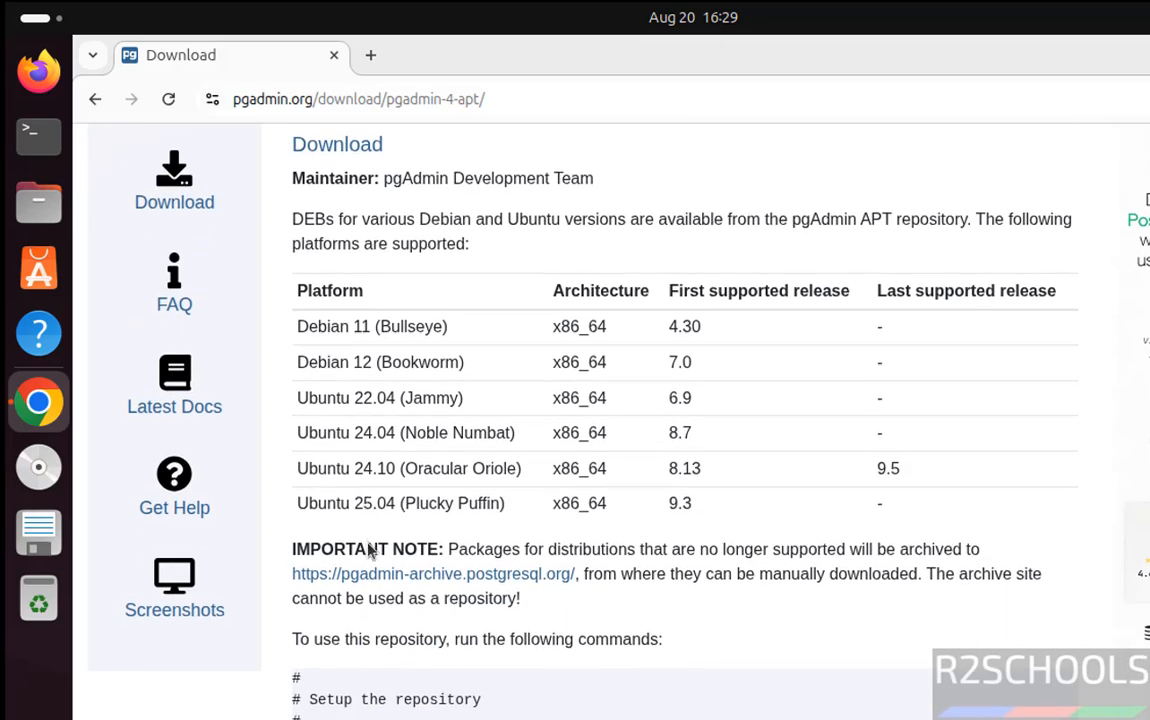
{"action": "scroll", "coordinate": [368, 550], "scroll_direction": "down", "scroll_amount": 1}
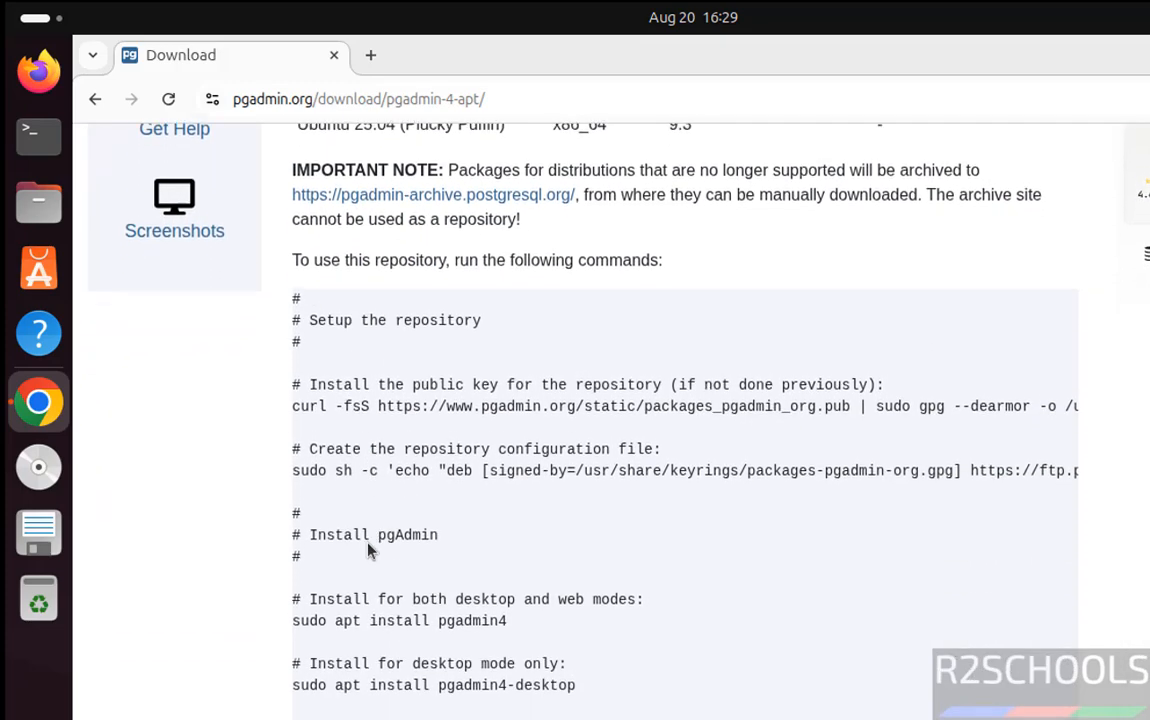
{"action": "scroll", "coordinate": [368, 550], "scroll_direction": "down", "scroll_amount": 1}
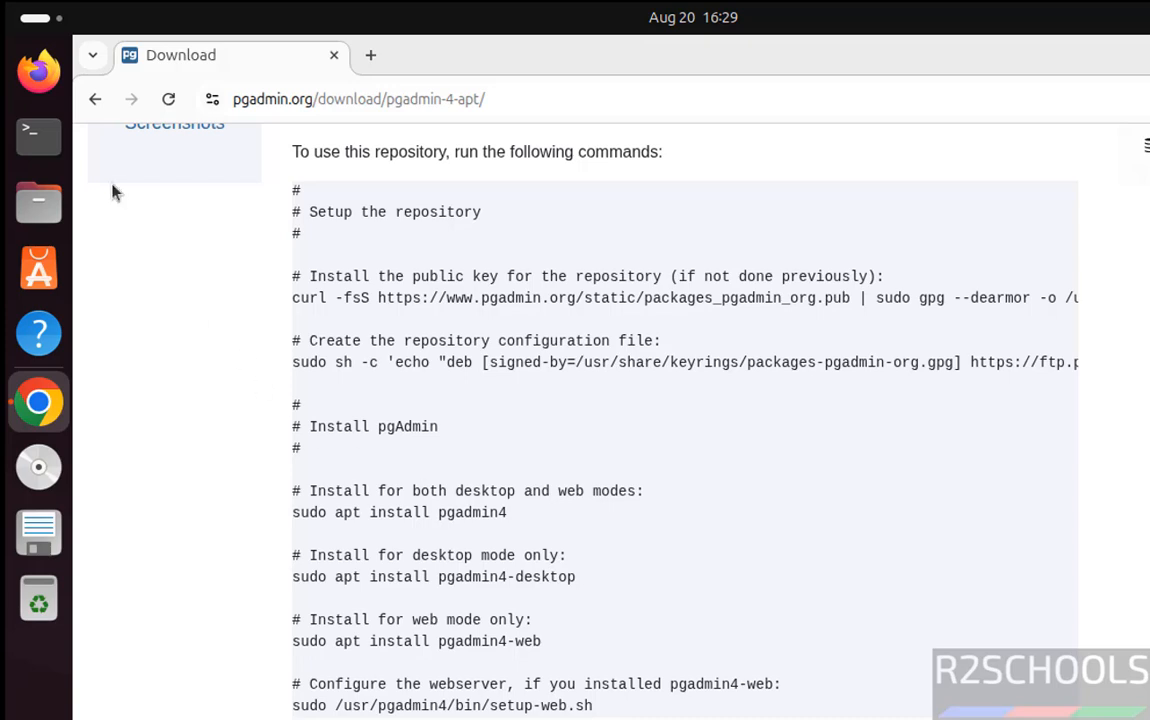
{"action": "left_click", "coordinate": [38, 136]}
{"action": "key", "text": "alt+Tab"}
{"action": "left_click_drag", "start_coordinate": [293, 300], "coordinate": [1083, 315]}
{"action": "key", "text": "ctrl+c"}
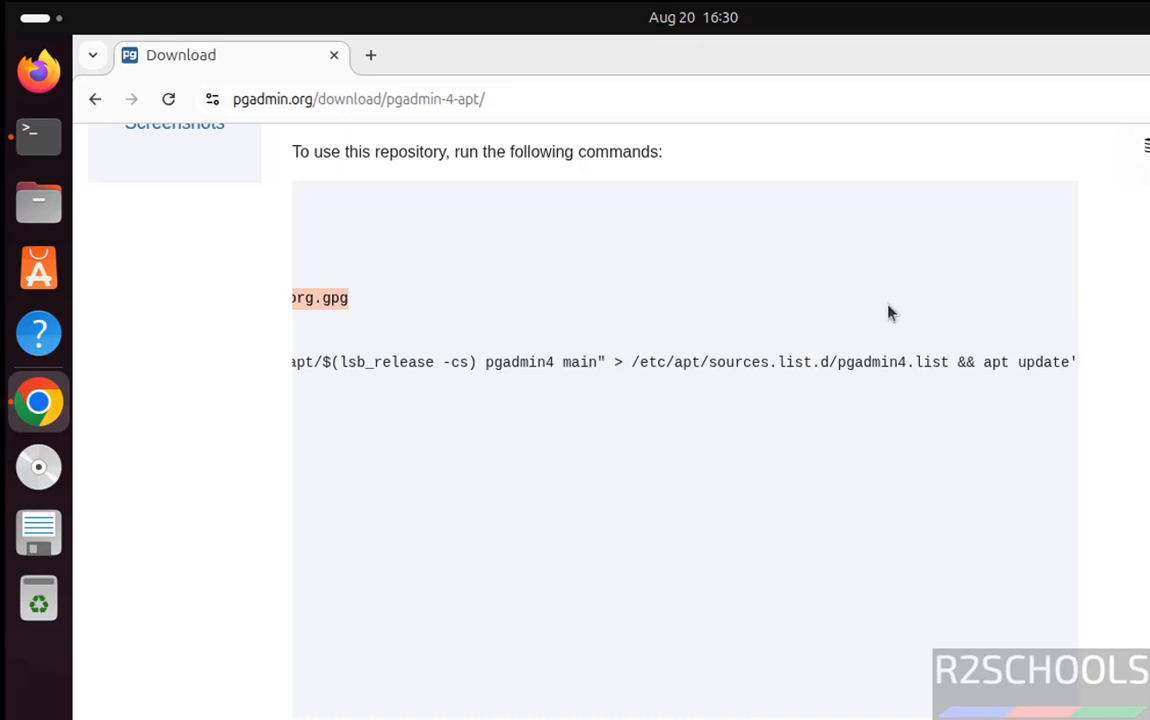
Paste and run the curl command with sudo to install the repository public key.
{"action": "key", "text": "alt+Tab"}
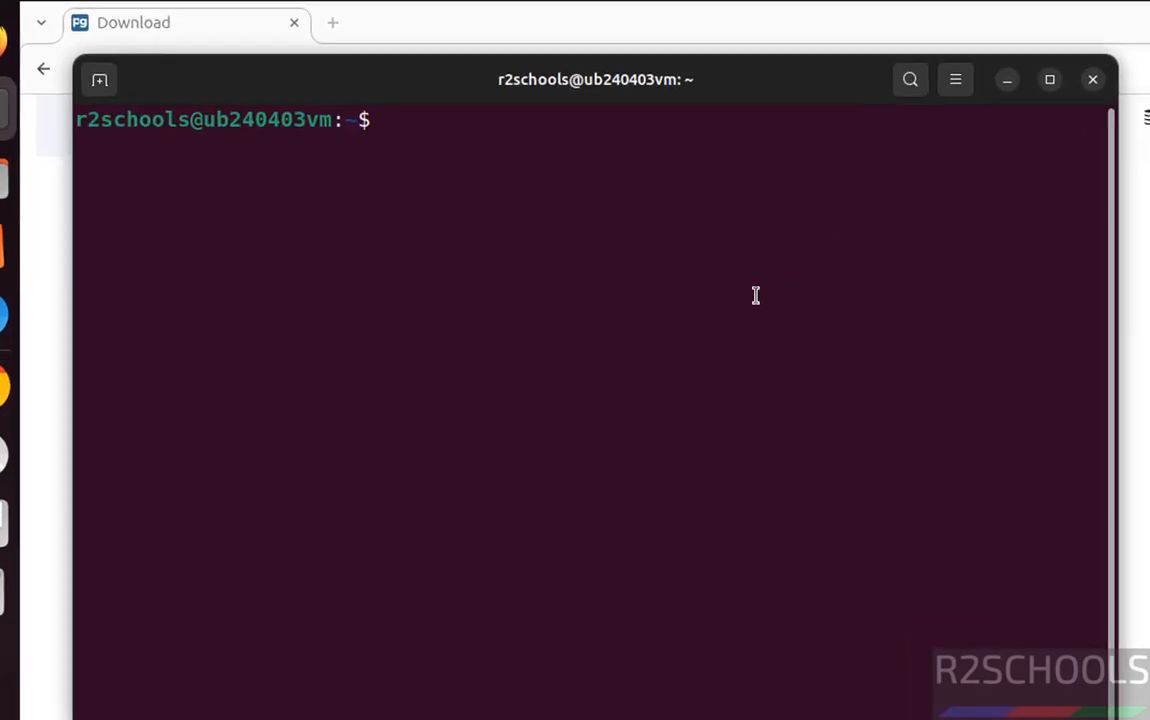
{"action": "right_click", "coordinate": [776, 316]}
{"action": "left_click", "coordinate": [782, 351]}
{"action": "key", "text": "Return"}
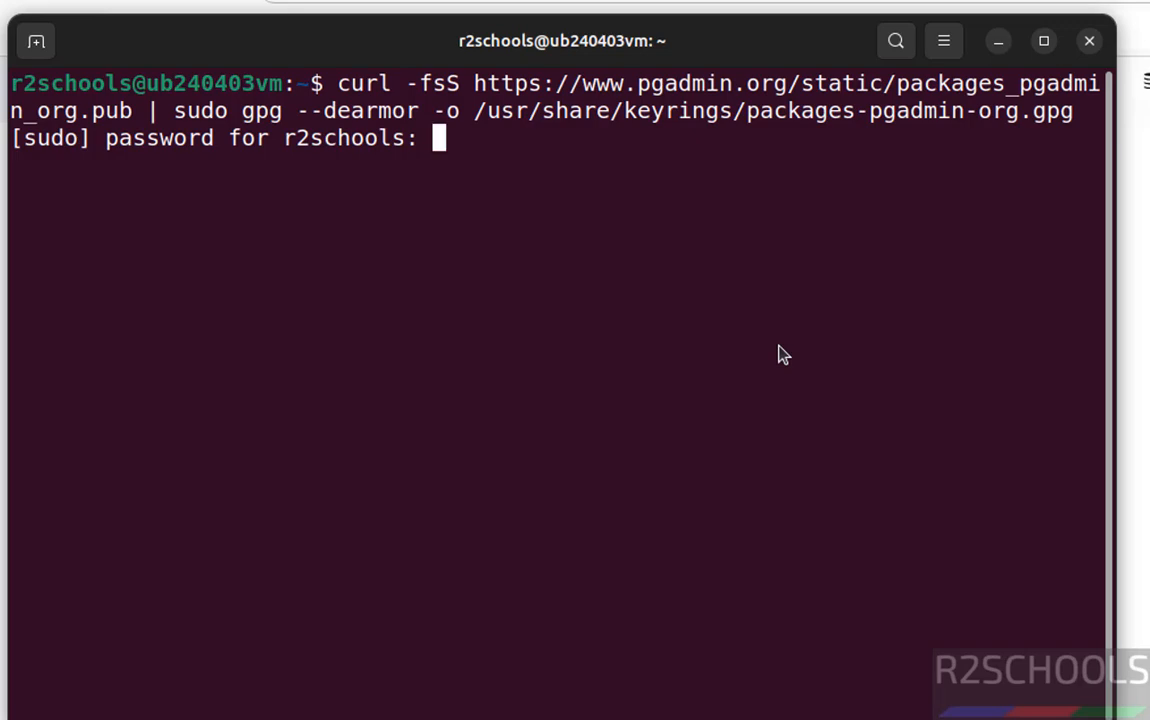
{"action": "key", "text": "Return"}
Copy and run the sudo sh -c command that adds the pgadmin4 repository and runs apt update.
{"action": "key", "text": "alt+Tab"}
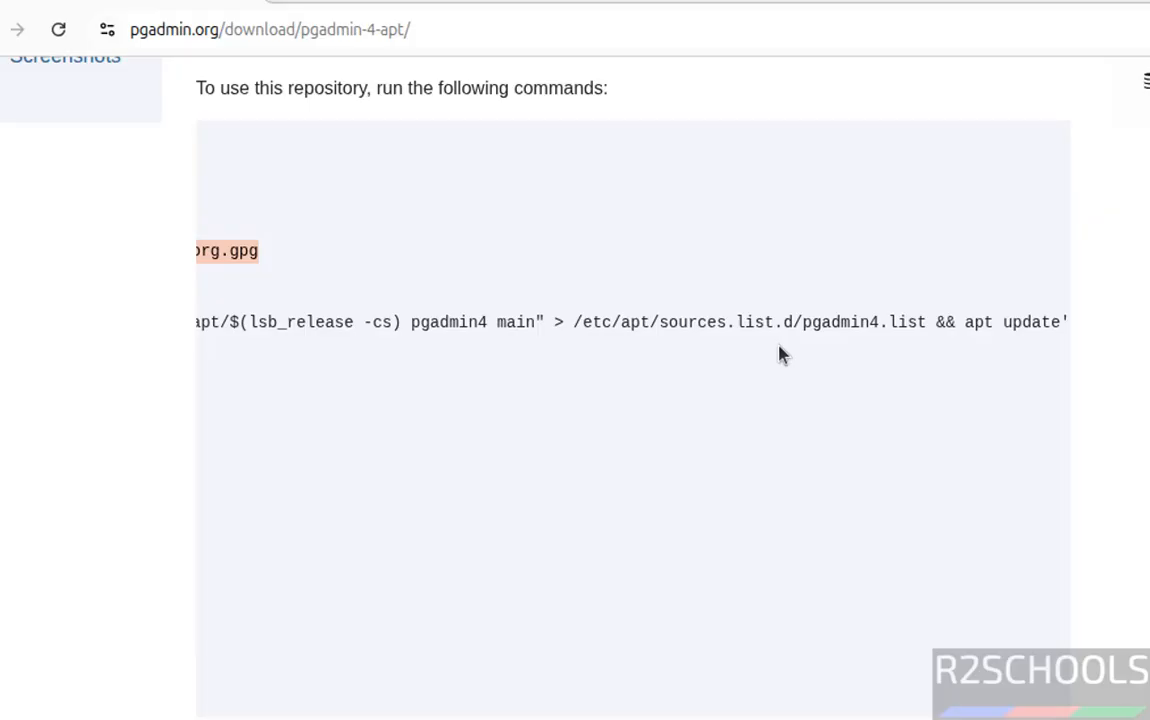
{"action": "left_click", "coordinate": [755, 471]}
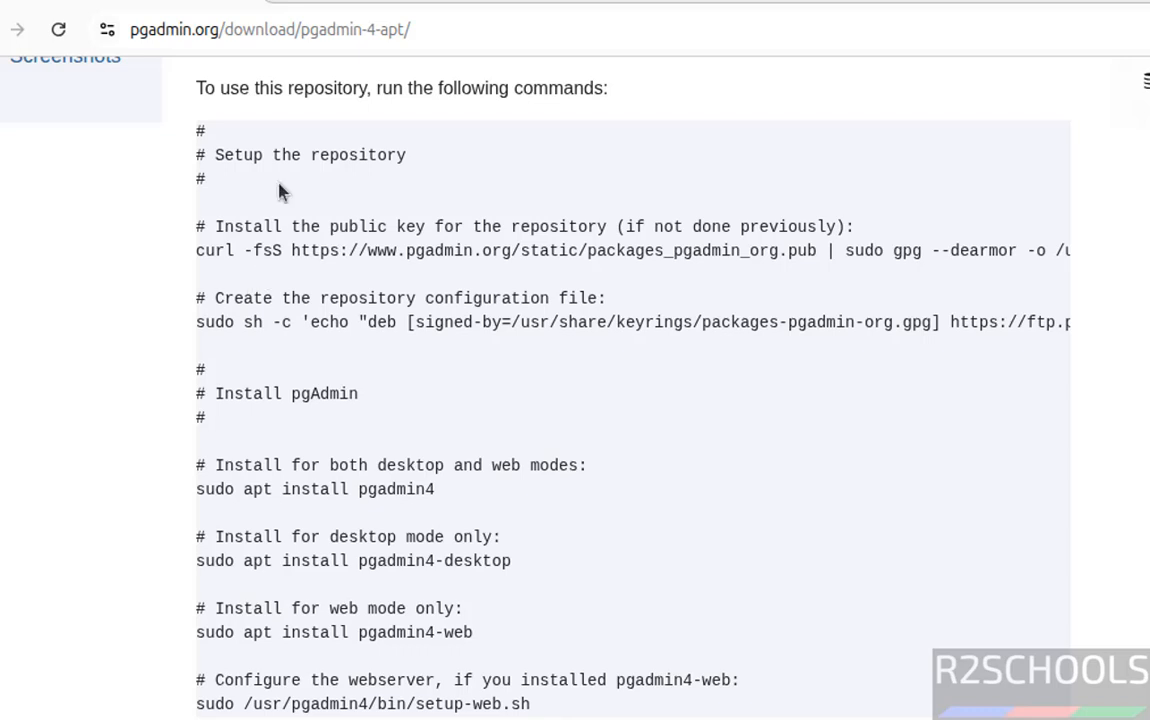
{"action": "left_click_drag", "start_coordinate": [196, 321], "coordinate": [1108, 327]}
{"action": "key", "text": "ctrl+c"}
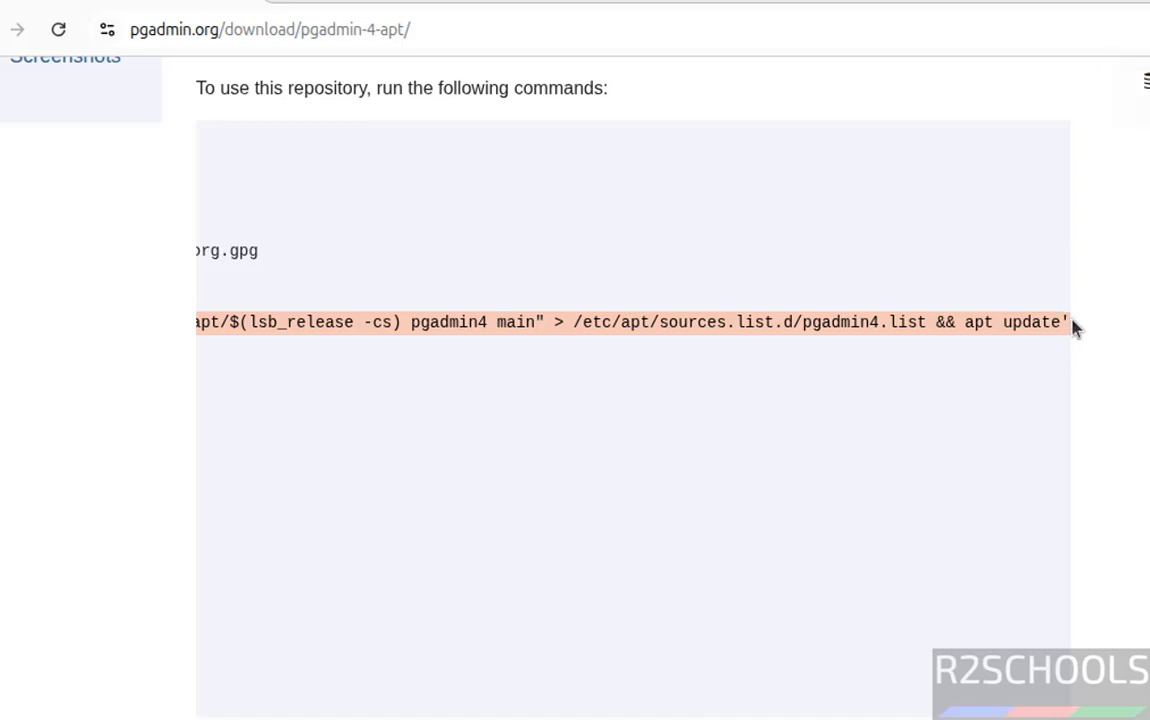
{"action": "key", "text": "alt+Tab"}
{"action": "right_click", "coordinate": [434, 338]}
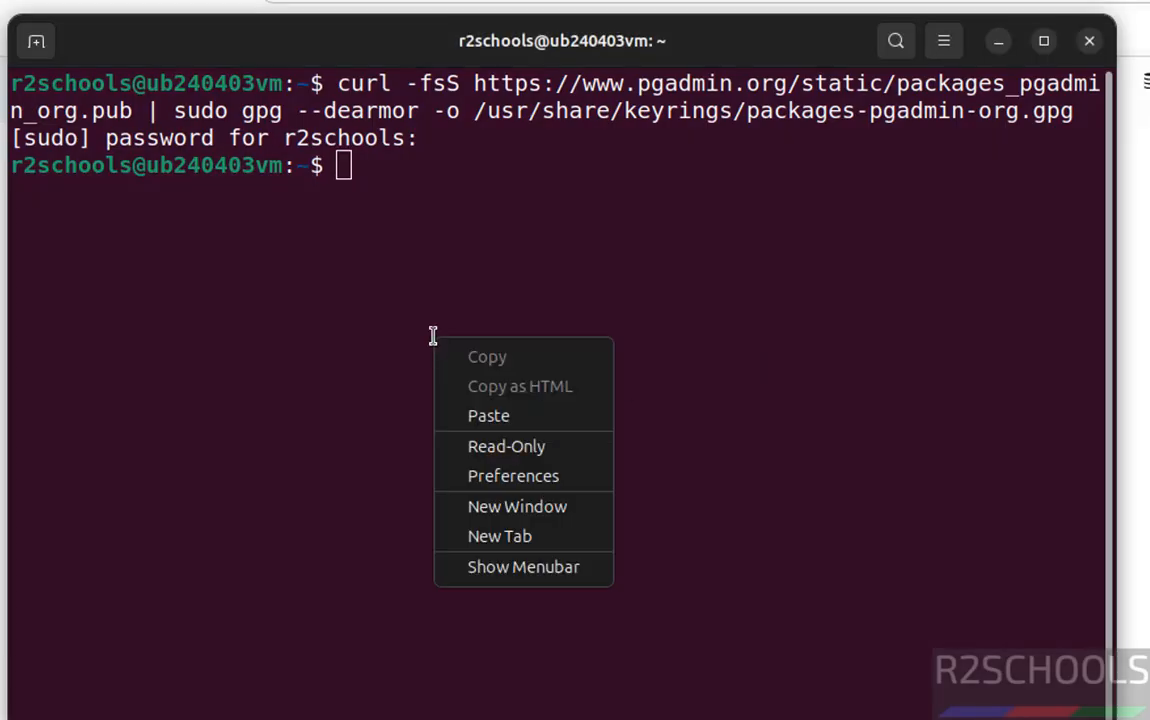
{"action": "left_click", "coordinate": [490, 418]}
{"action": "key", "text": "Return"}
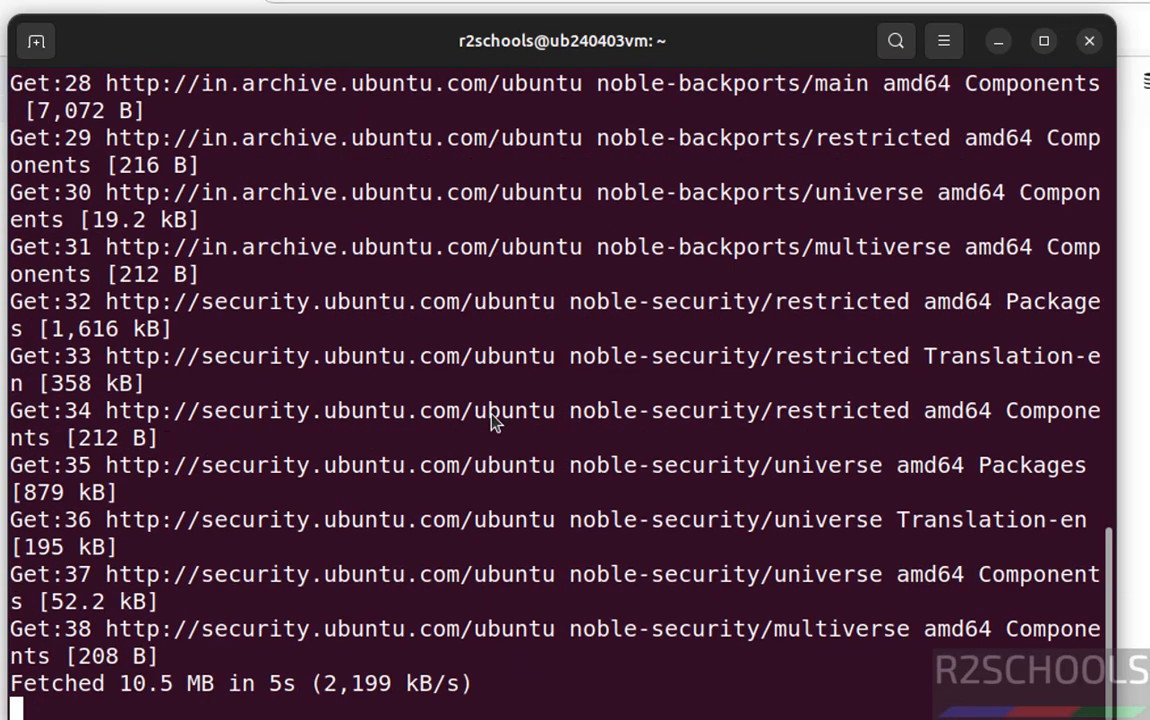
{"action": "key", "text": "ctrl+l"}
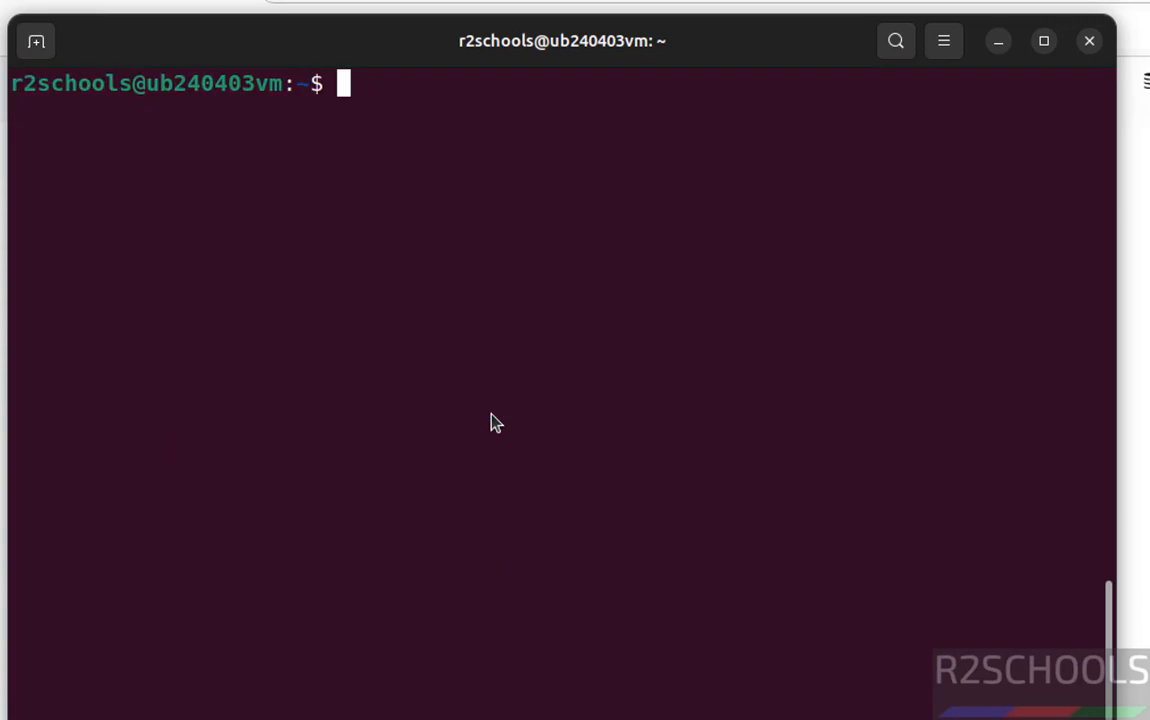
{"action": "key", "text": "alt+Tab"}
{"action": "scroll", "coordinate": [500, 450], "scroll_direction": "left", "scroll_amount": 10}
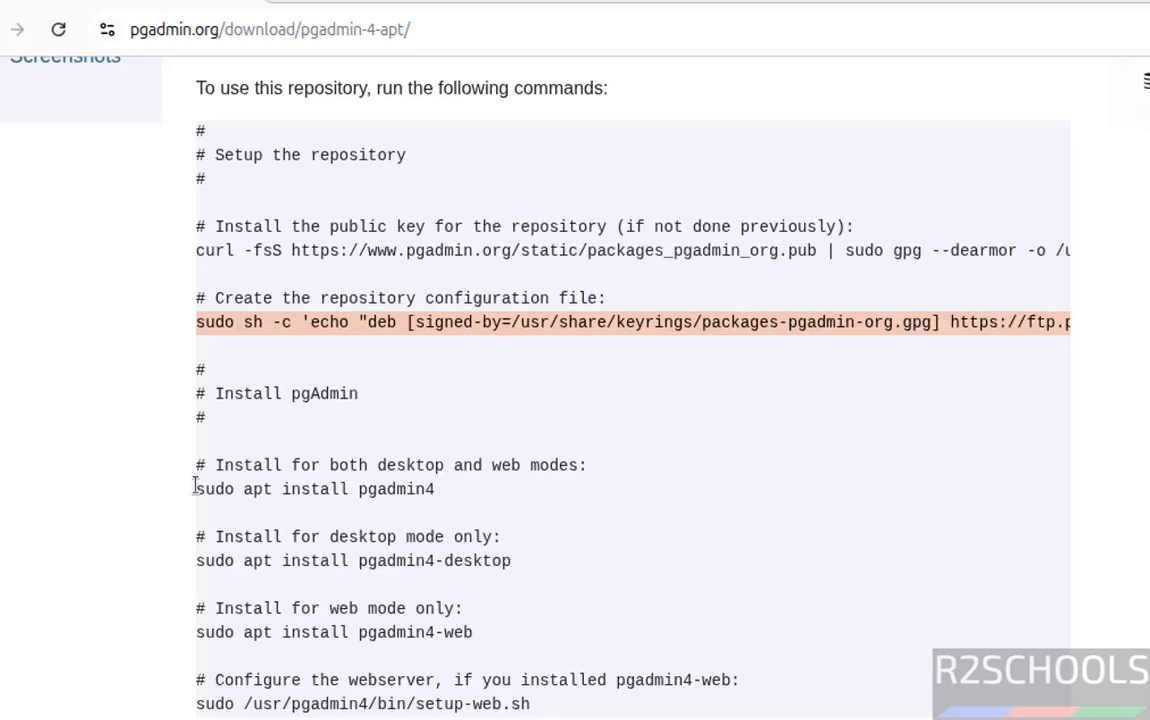
Enter 'sudo apt install pgadmin4' in Terminal, checking the package name on the web page.
{"action": "left_click_drag", "start_coordinate": [196, 488], "coordinate": [447, 518]}
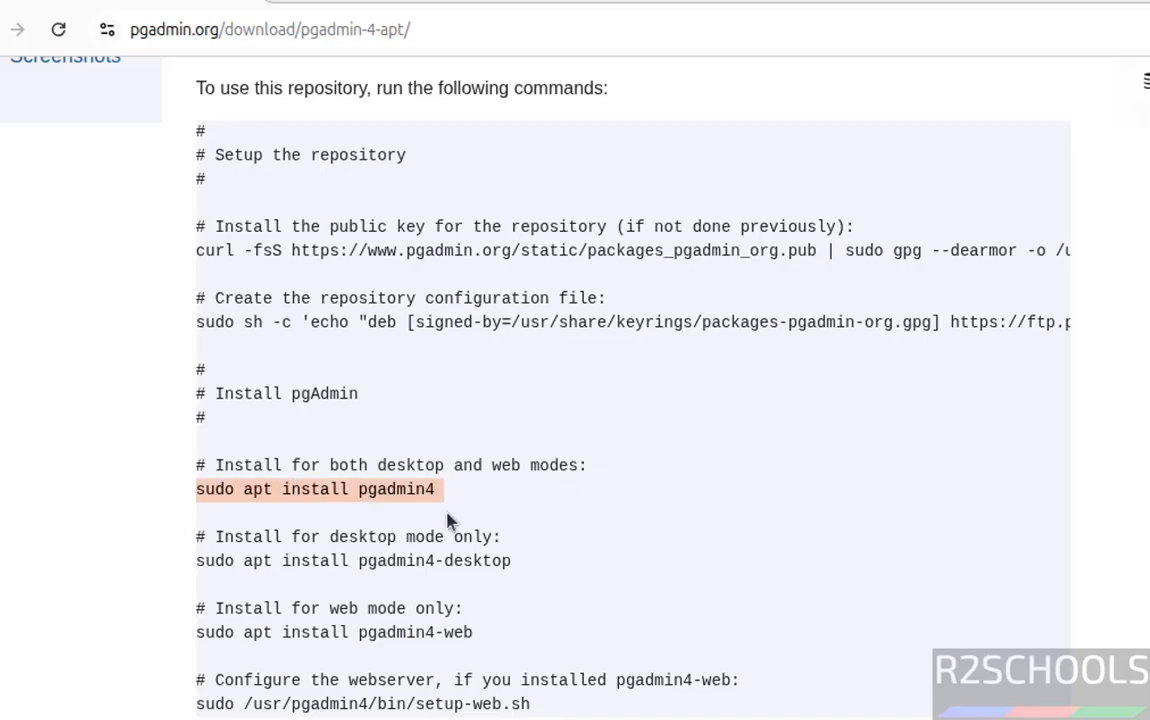
{"action": "key", "text": "alt+Tab"}
{"action": "type", "text": "sudo"}
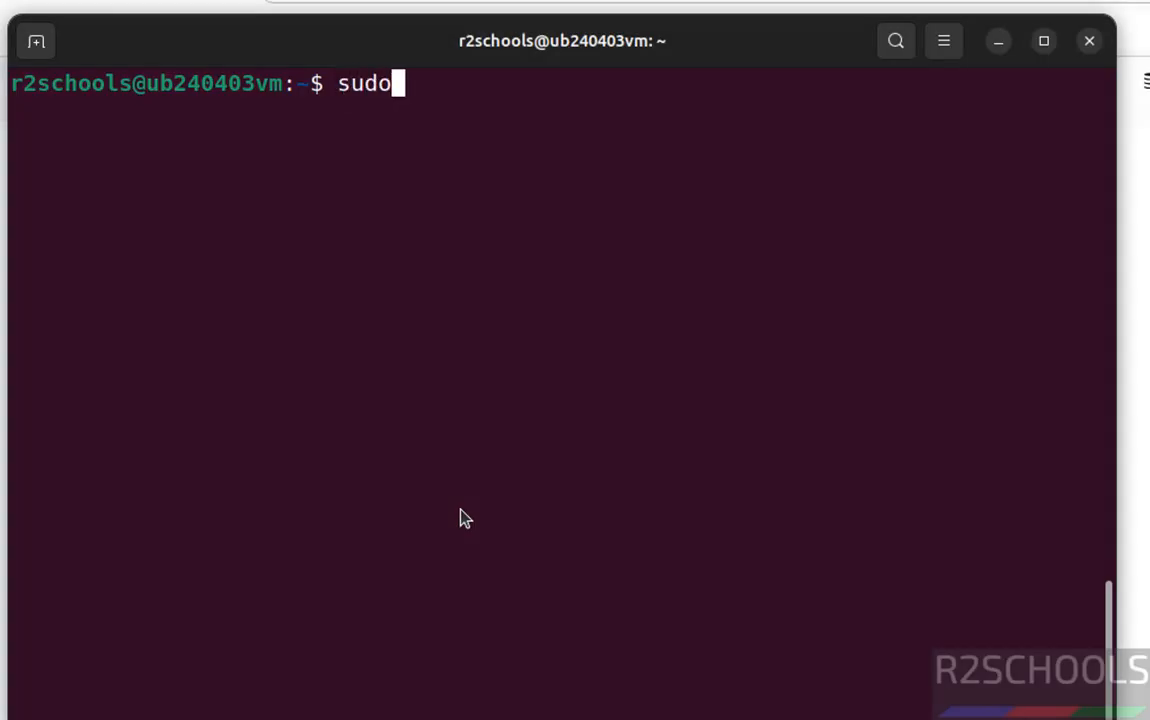
{"action": "type", "text": " apt install "}
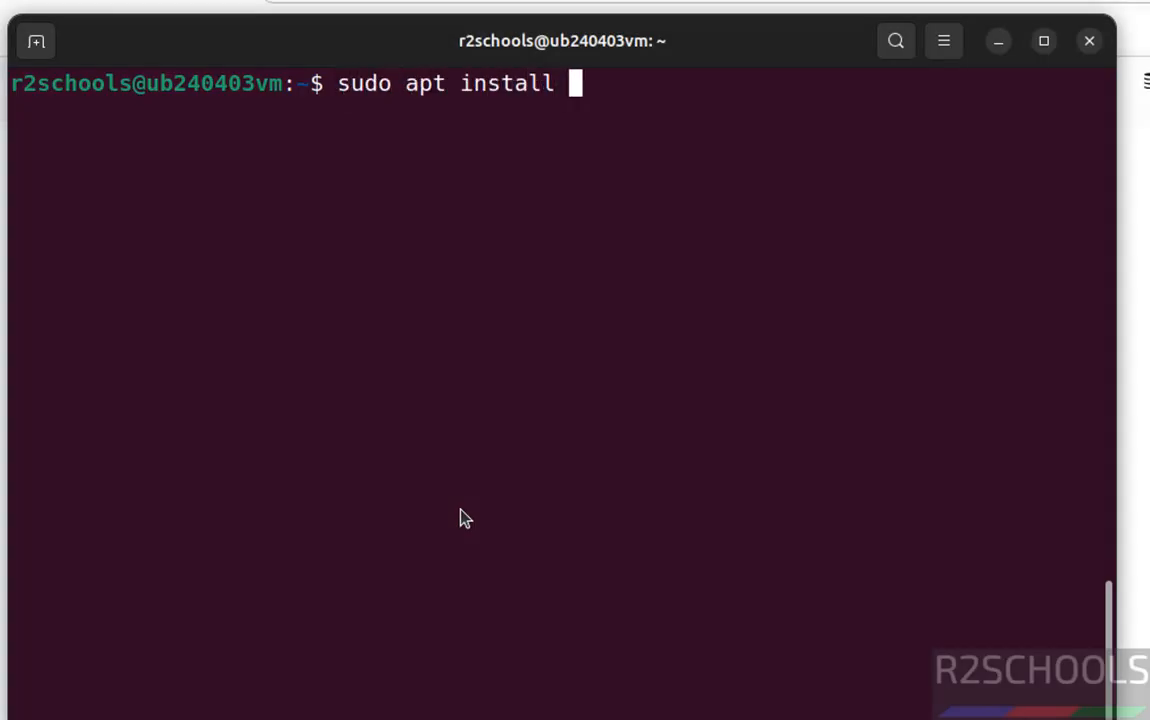
{"action": "type", "text": "pgadmin"}
{"action": "key", "text": "alt+Tab"}
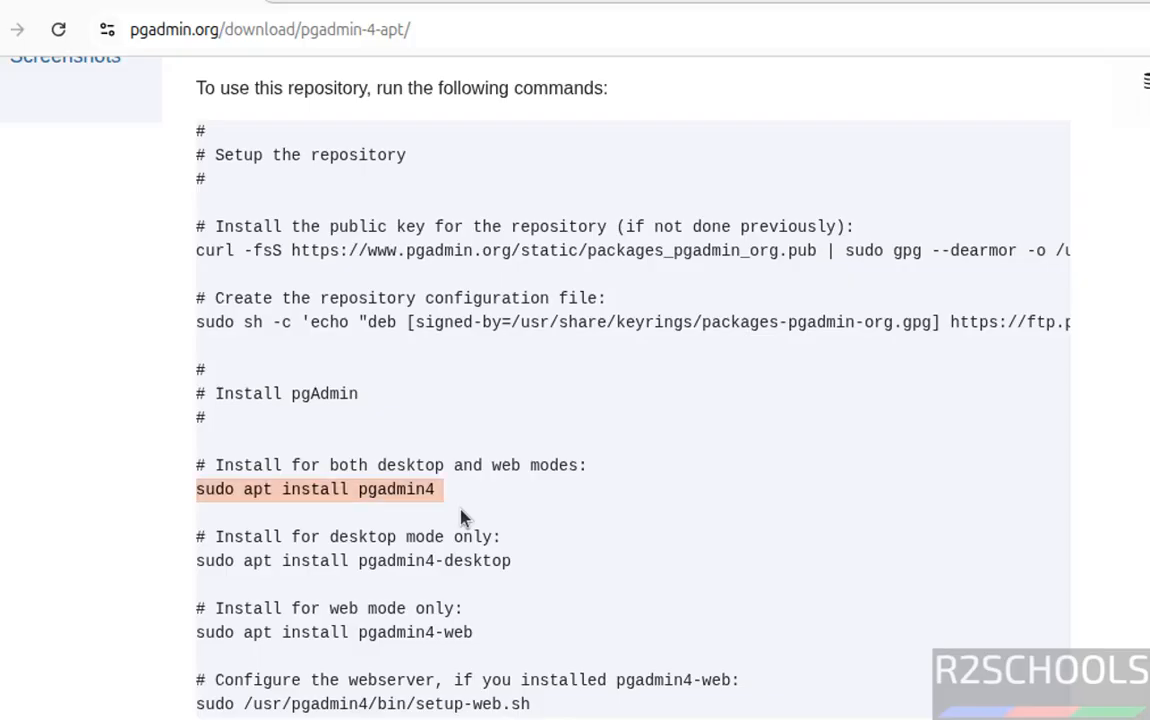
{"action": "key", "text": "alt+Tab"}
{"action": "type", "text": "4"}
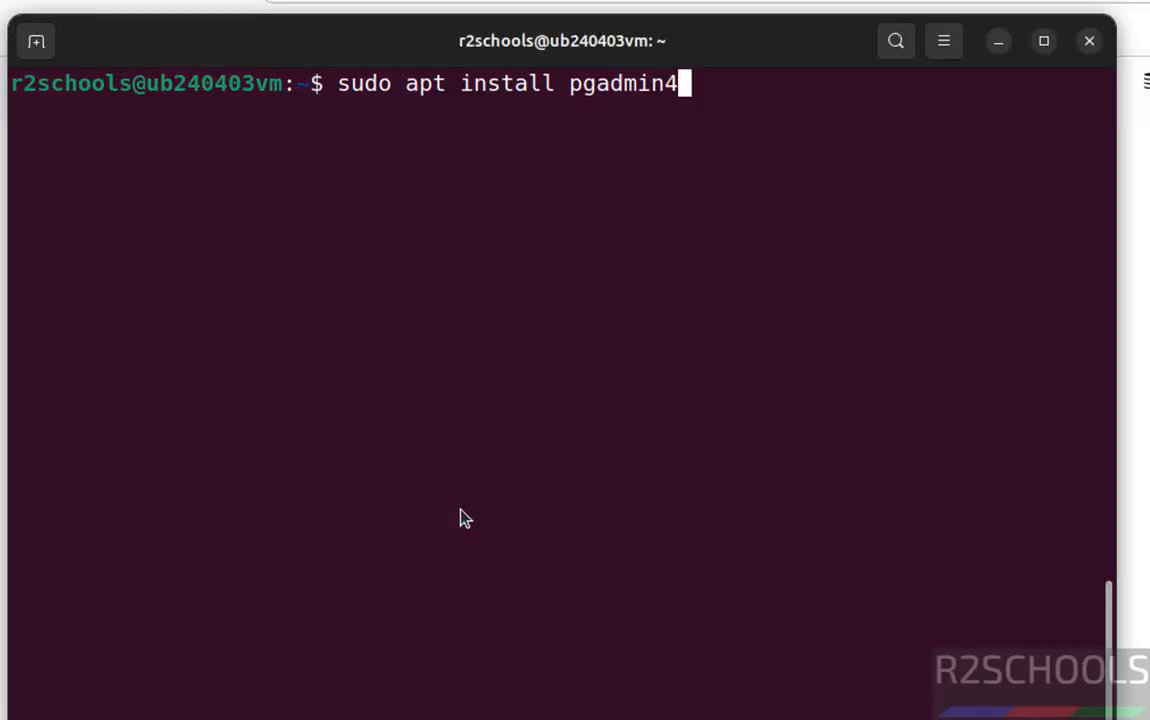
{"action": "key", "text": "alt+Tab"}
{"action": "key", "text": "alt+Tab"}
{"action": "type", "text": "-des"}
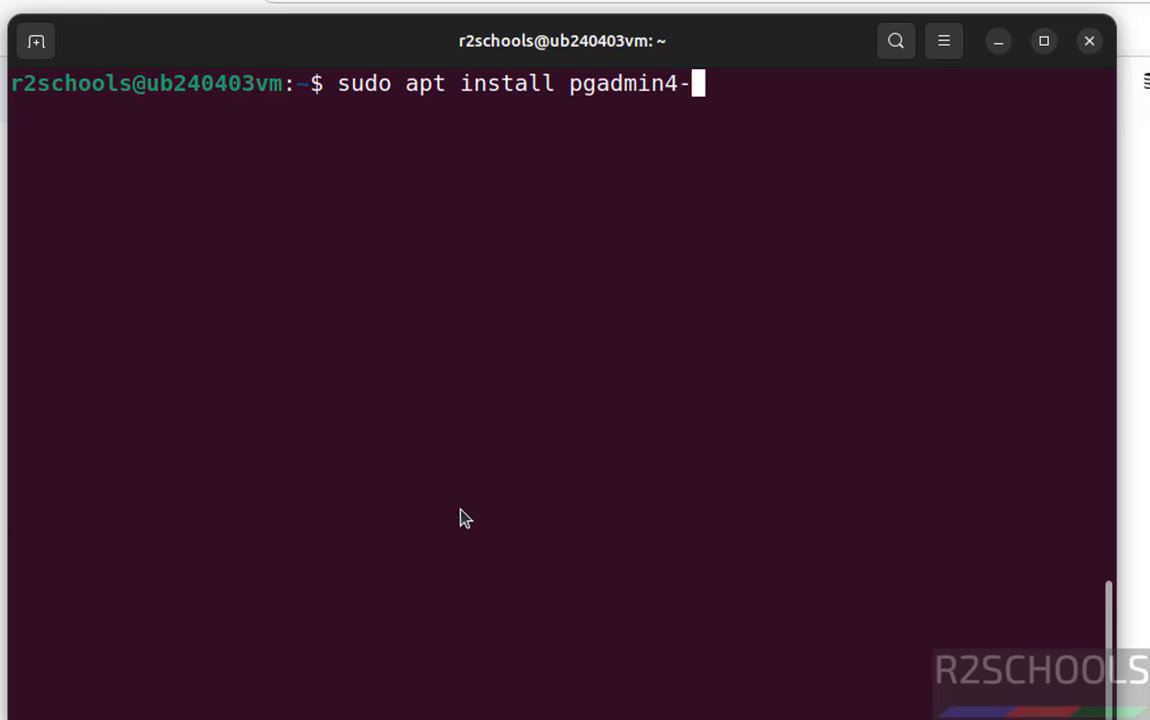
{"action": "key", "text": "BackSpace"}
{"action": "key", "text": "BackSpace"}
{"action": "key", "text": "BackSpace"}
{"action": "key", "text": "BackSpace"}
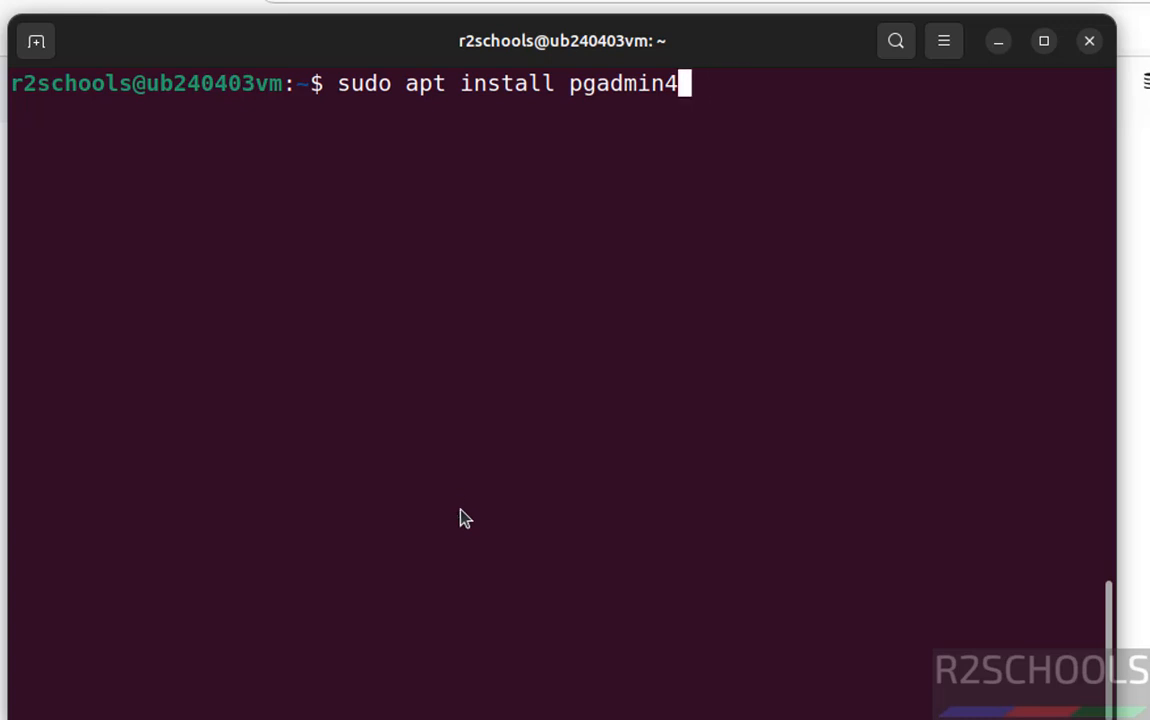
{"action": "type", "text": "-web"}
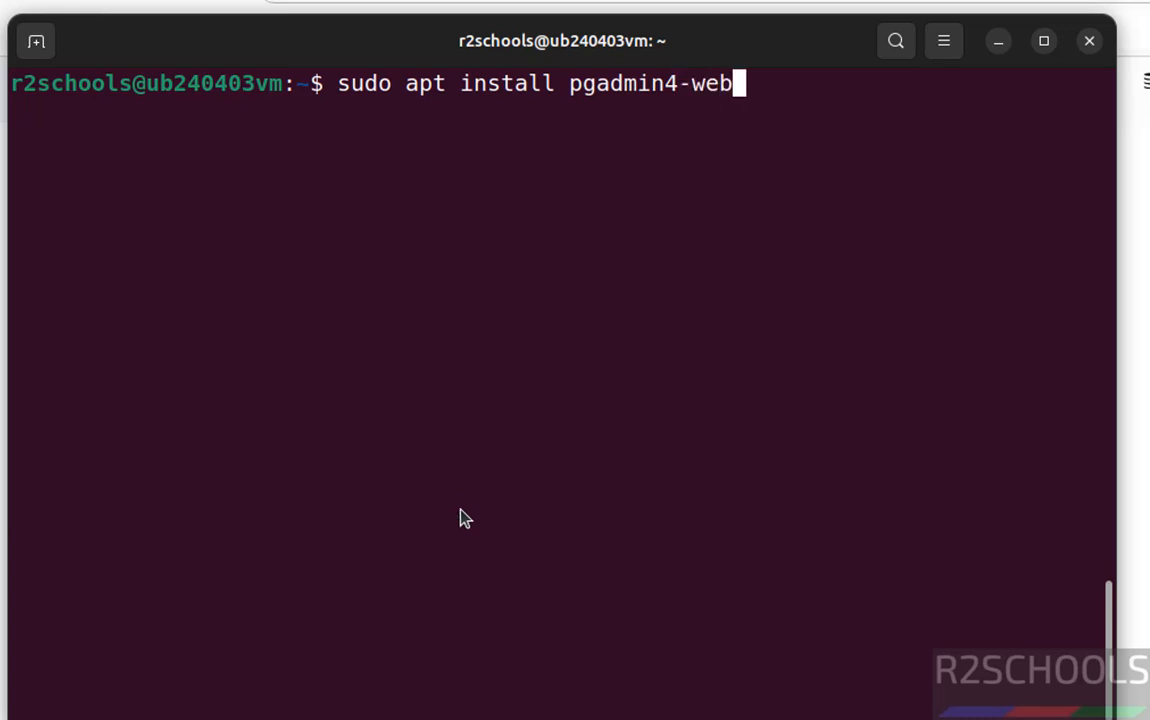
{"action": "key", "text": "BackSpace"}
{"action": "key", "text": "BackSpace"}
{"action": "key", "text": "BackSpace"}
{"action": "key", "text": "BackSpace"}
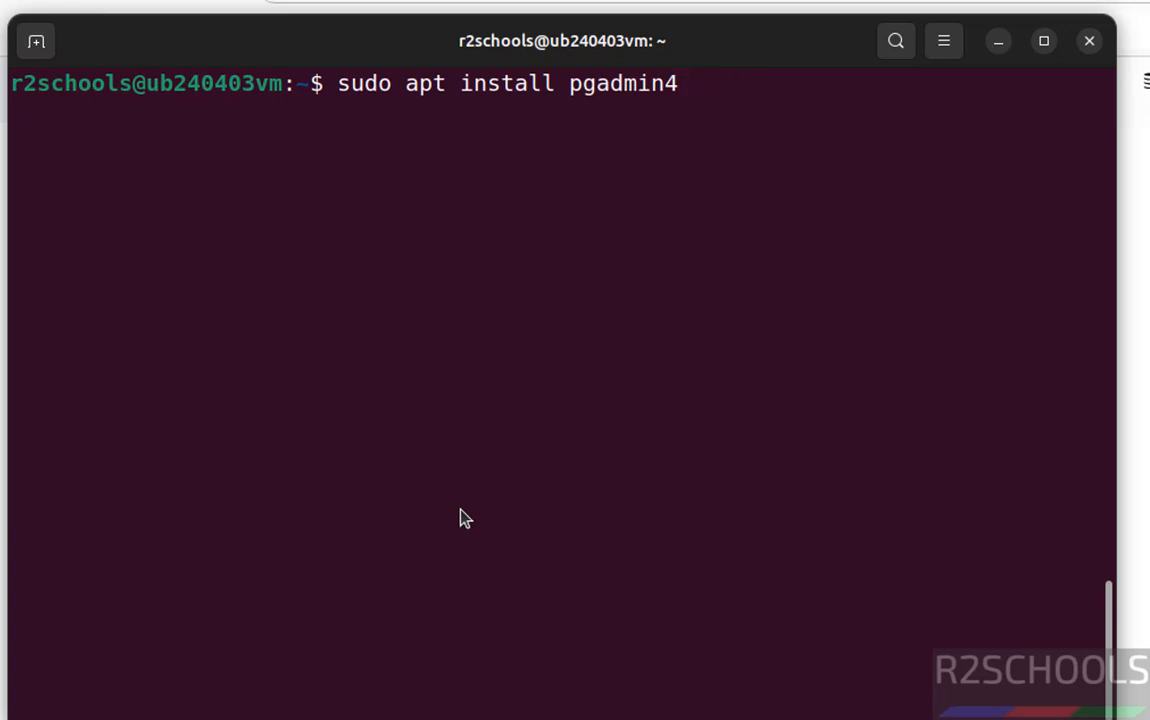
Run the install and answer y to let pgadmin4 finish installing.
{"action": "key", "text": "Return"}
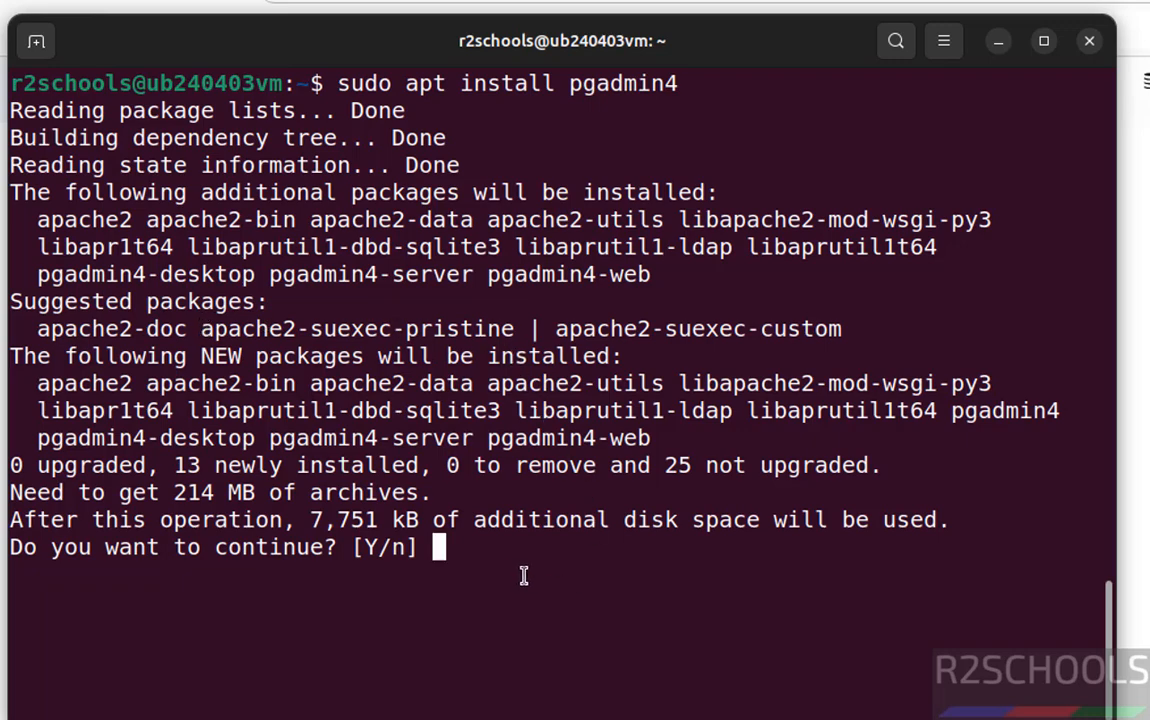
{"action": "type", "text": "y"}
{"action": "key", "text": "Return"}
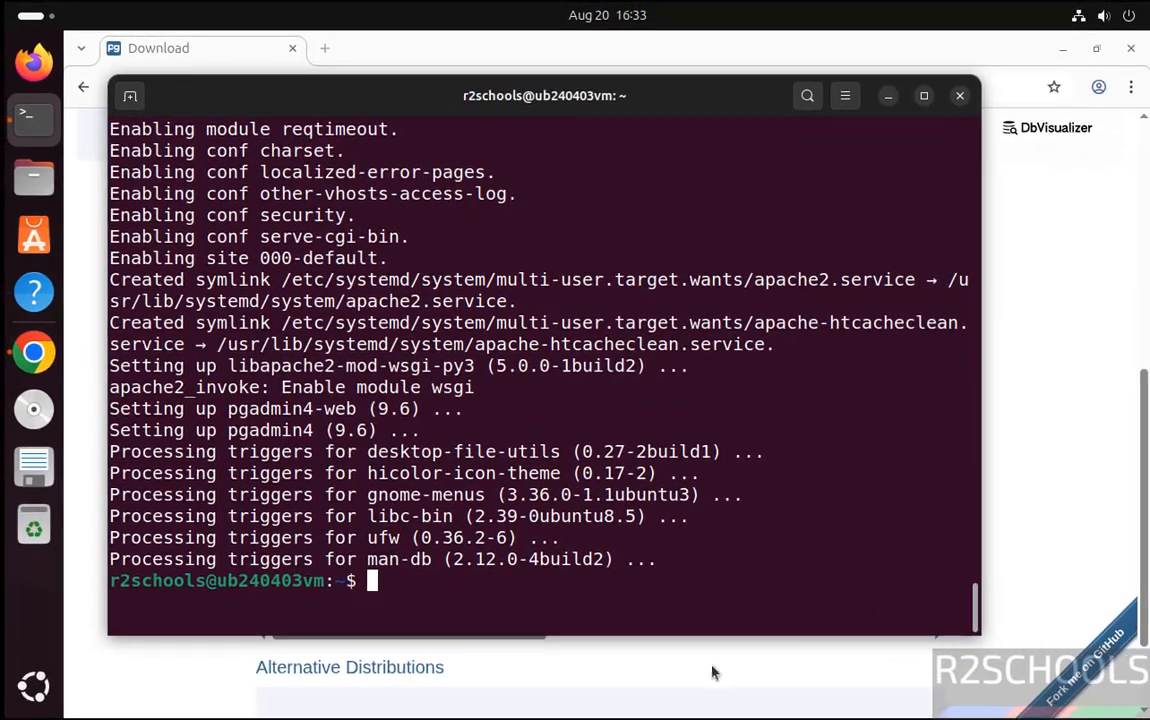
Launch pgAdmin 4 from the second page of the Show Apps grid.
{"action": "left_click", "coordinate": [31, 686]}
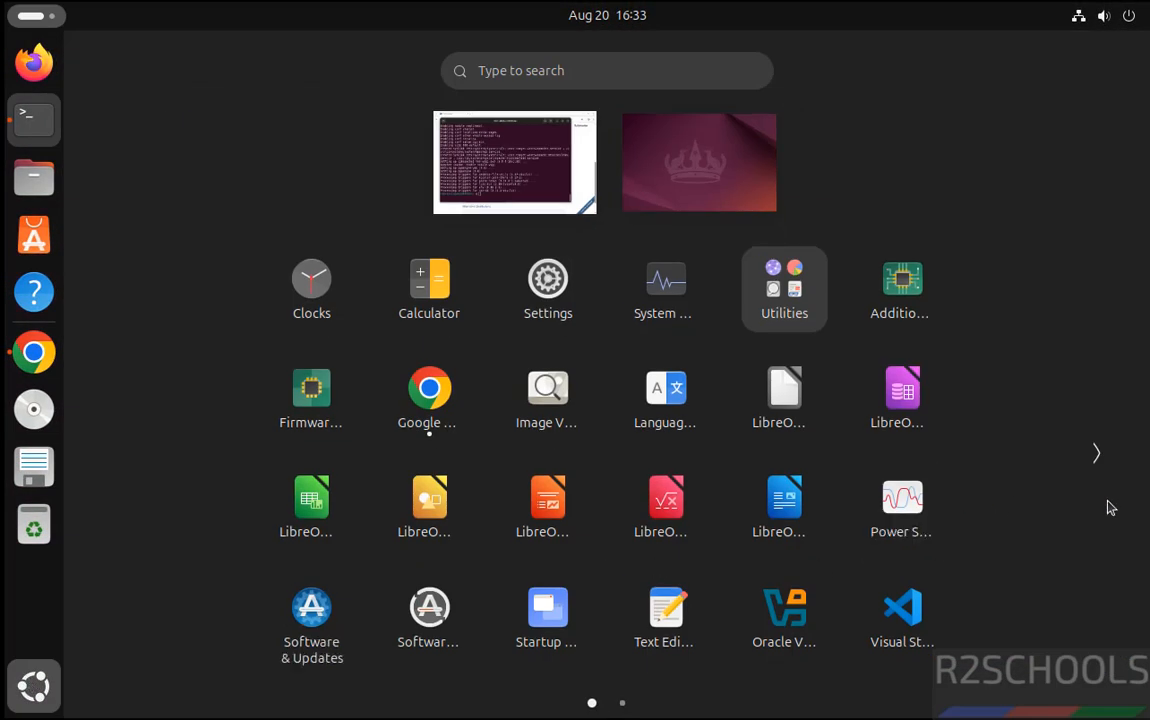
{"action": "left_click", "coordinate": [1098, 458]}
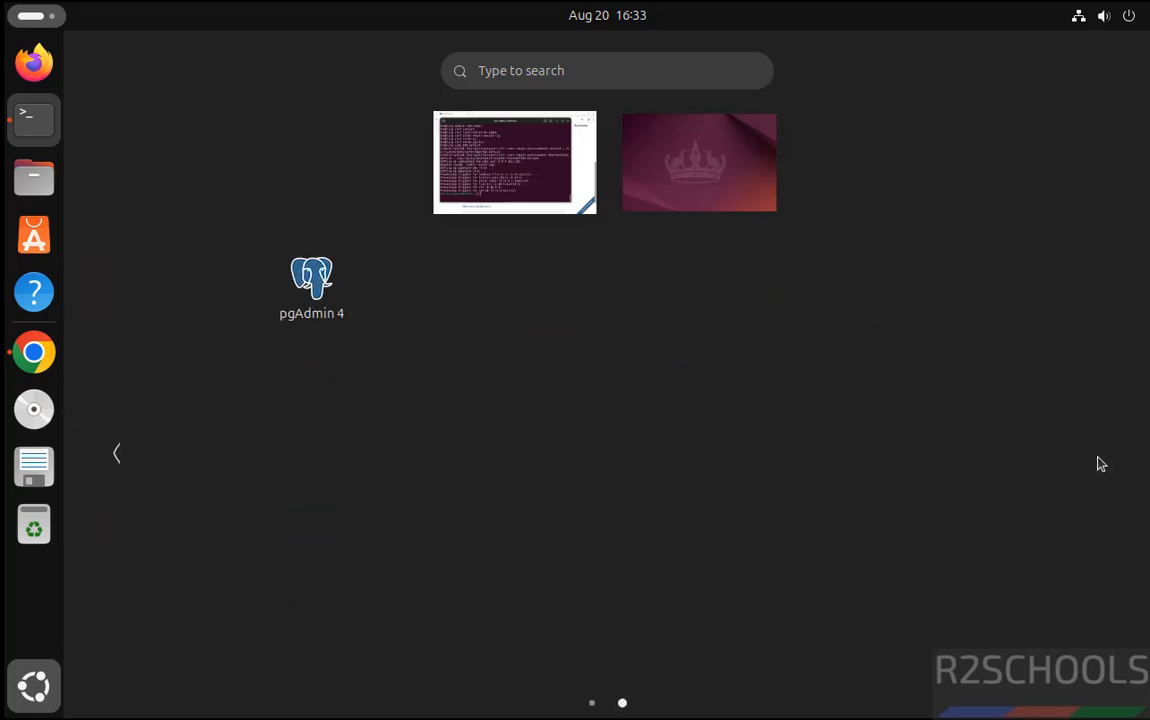
{"action": "left_click", "coordinate": [305, 287]}
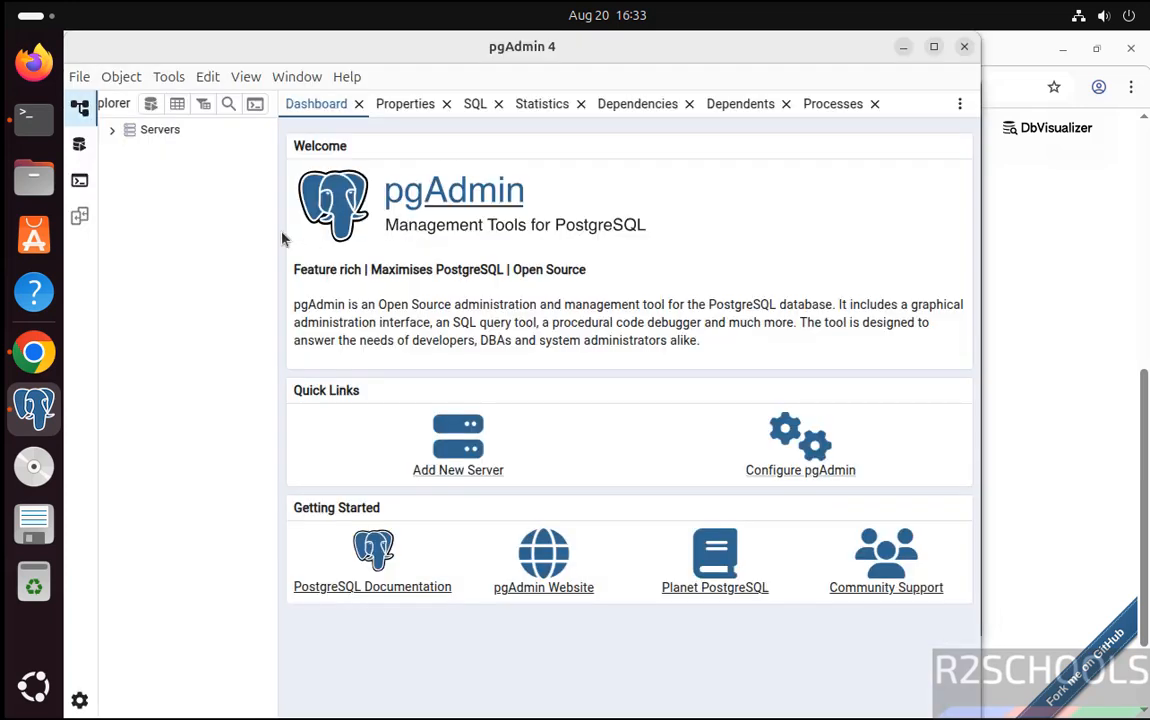
Open Register > Server from the Servers group and name the server ubpg17.
{"action": "left_click", "coordinate": [110, 130]}
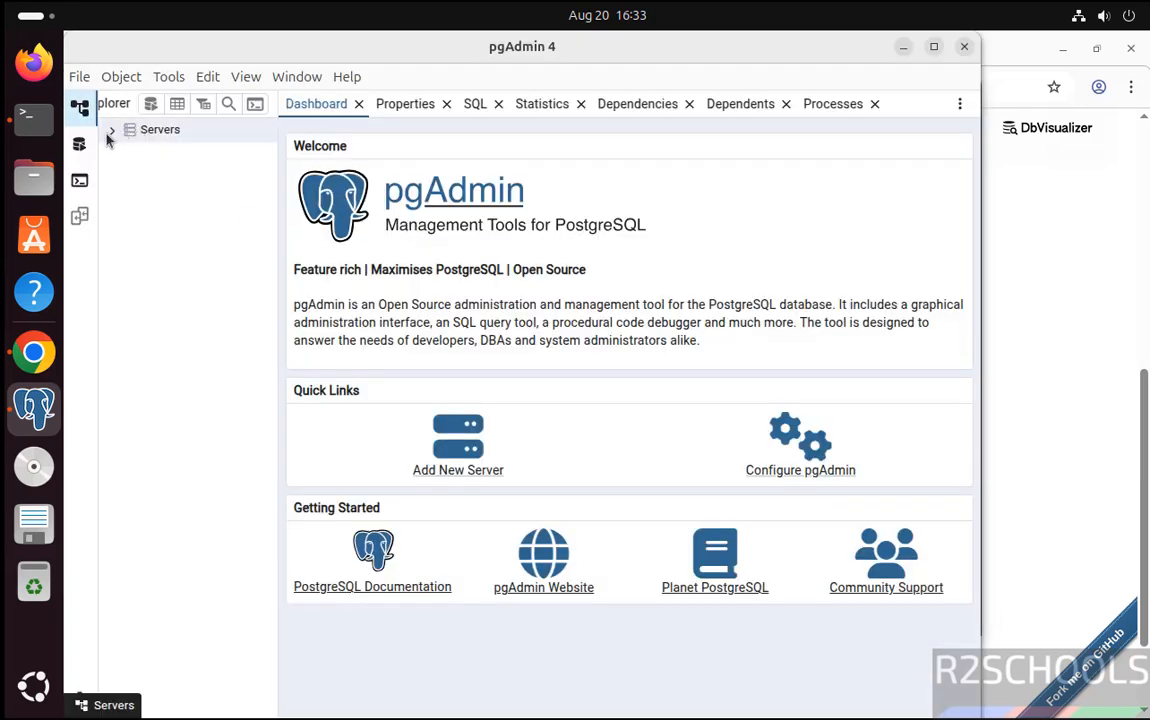
{"action": "right_click", "coordinate": [163, 133]}
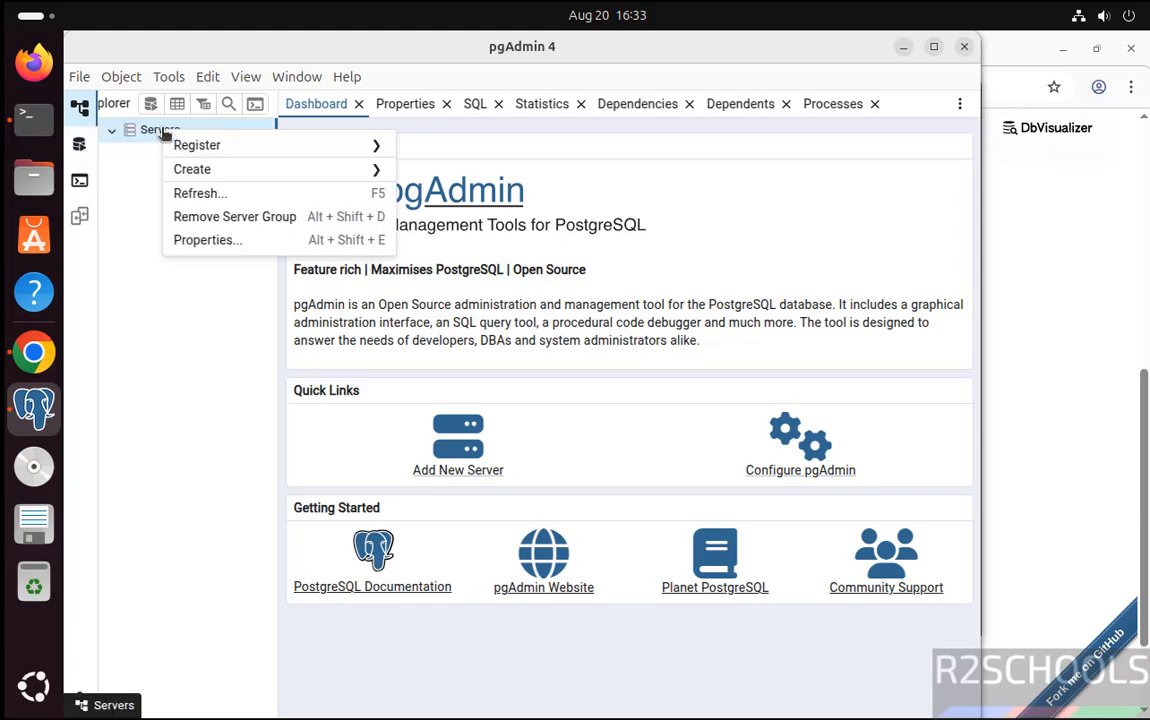
{"action": "mouse_move", "coordinate": [175, 145]}
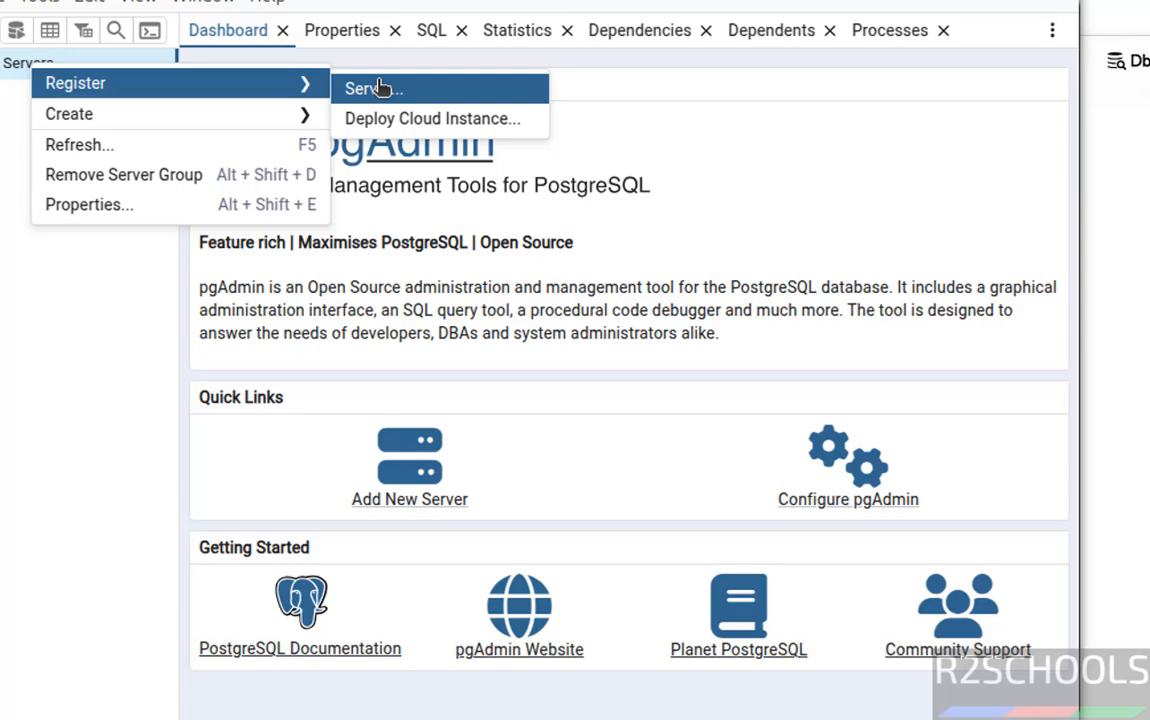
{"action": "left_click", "coordinate": [378, 89]}
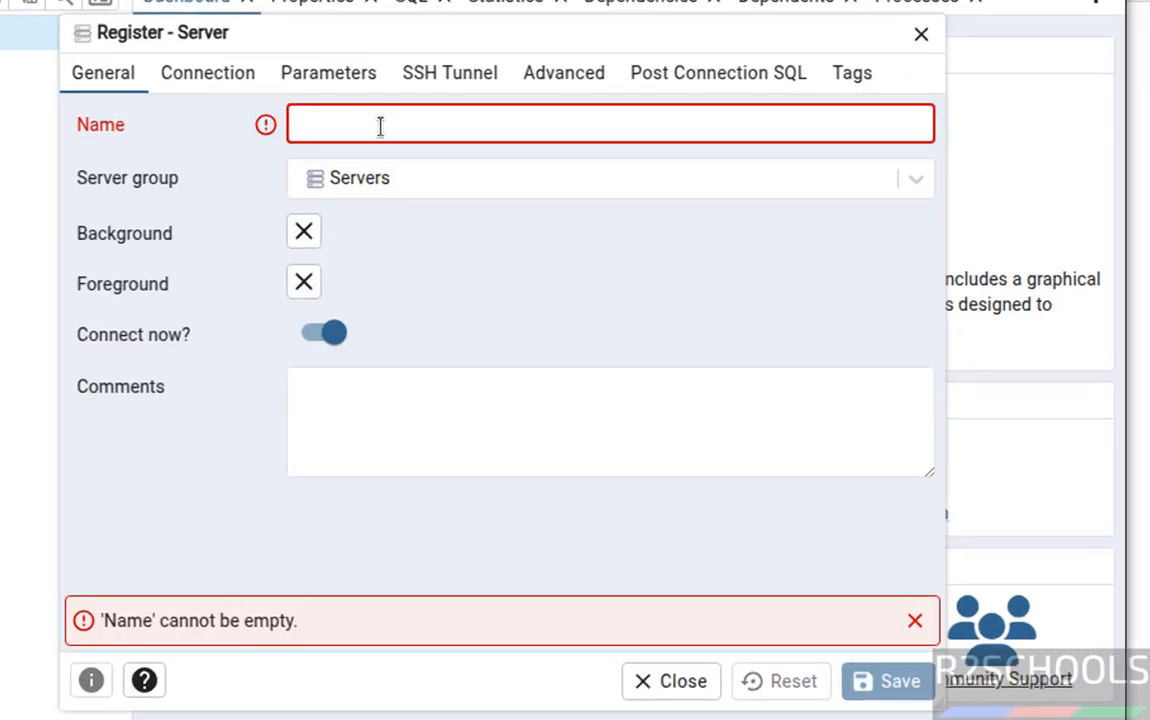
{"action": "type", "text": "ubpg17"}
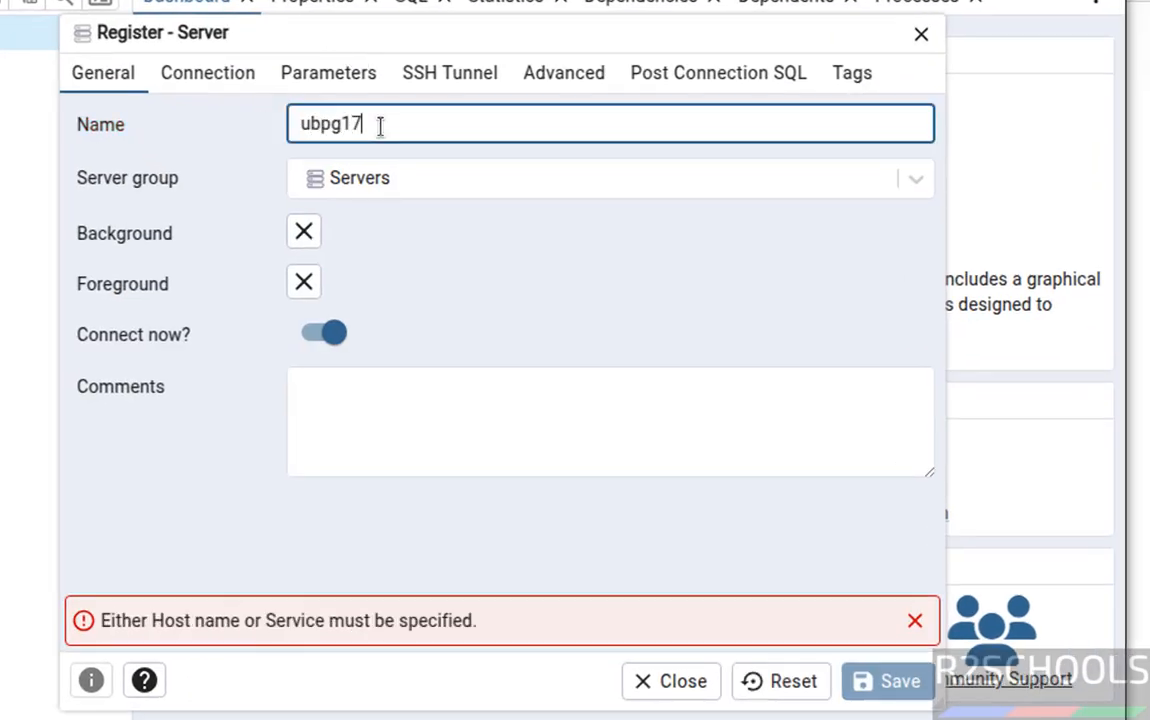
On the Connection tab, set host localhost, keeping port 5432 and username postgres.
{"action": "left_click", "coordinate": [221, 72]}
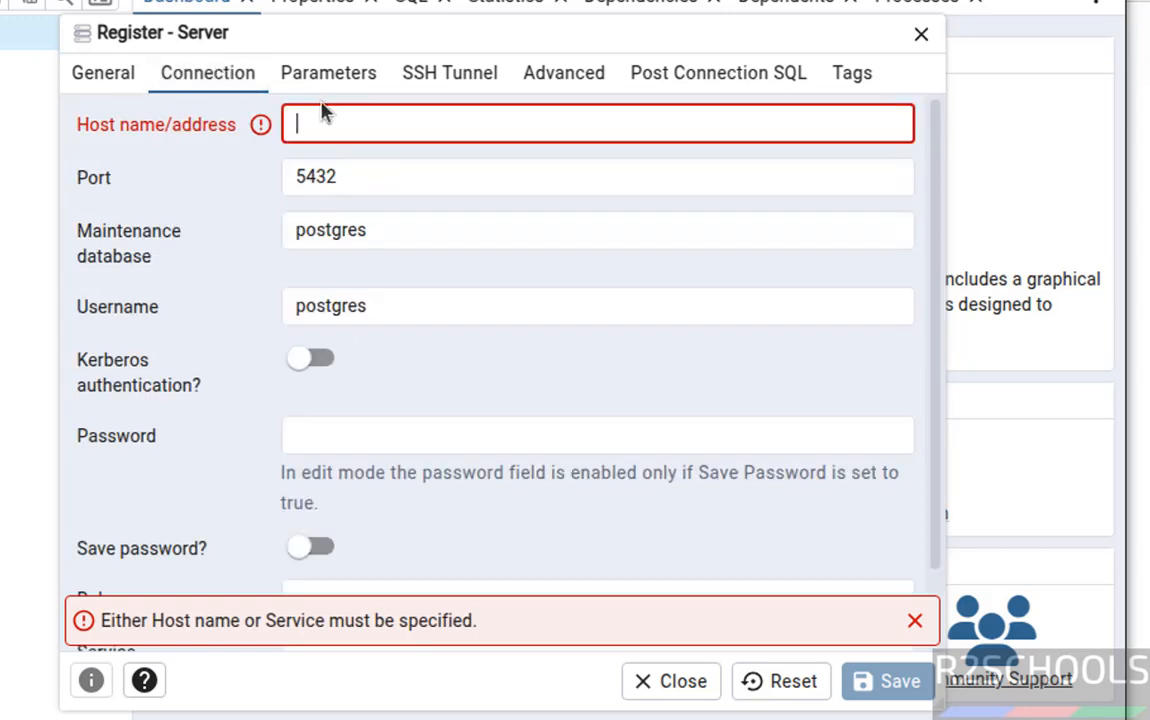
{"action": "left_click", "coordinate": [373, 118]}
{"action": "type", "text": "local"}
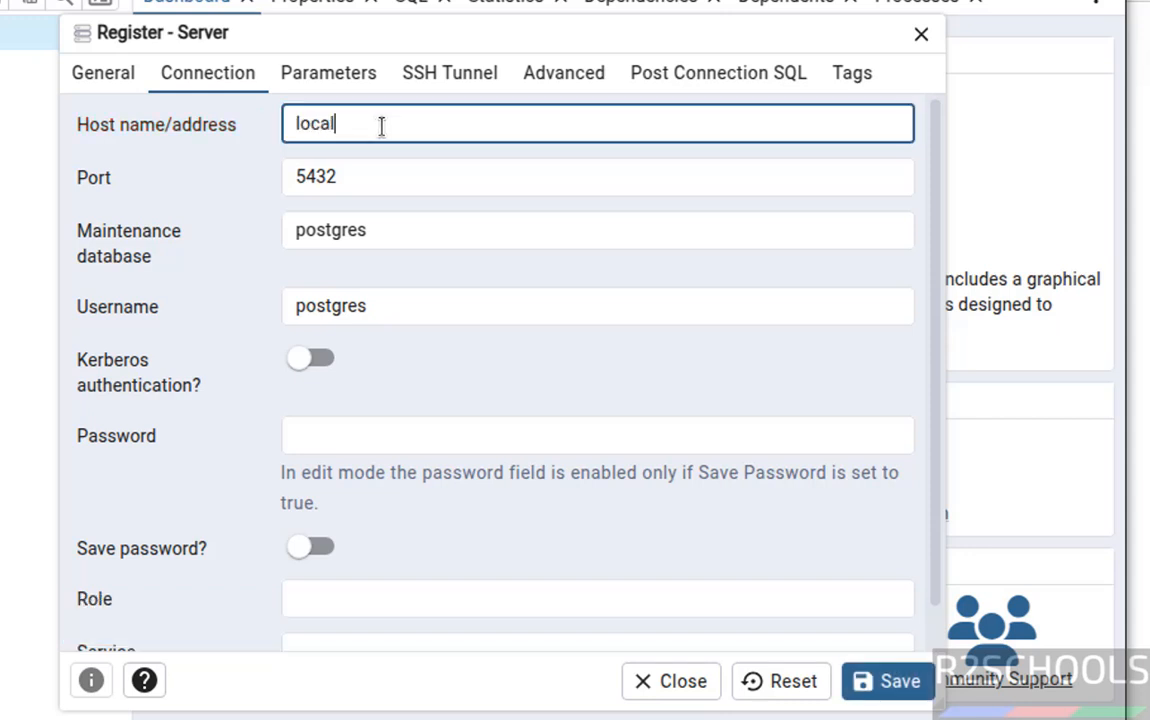
{"action": "type", "text": "host"}
{"action": "key", "text": "Tab"}
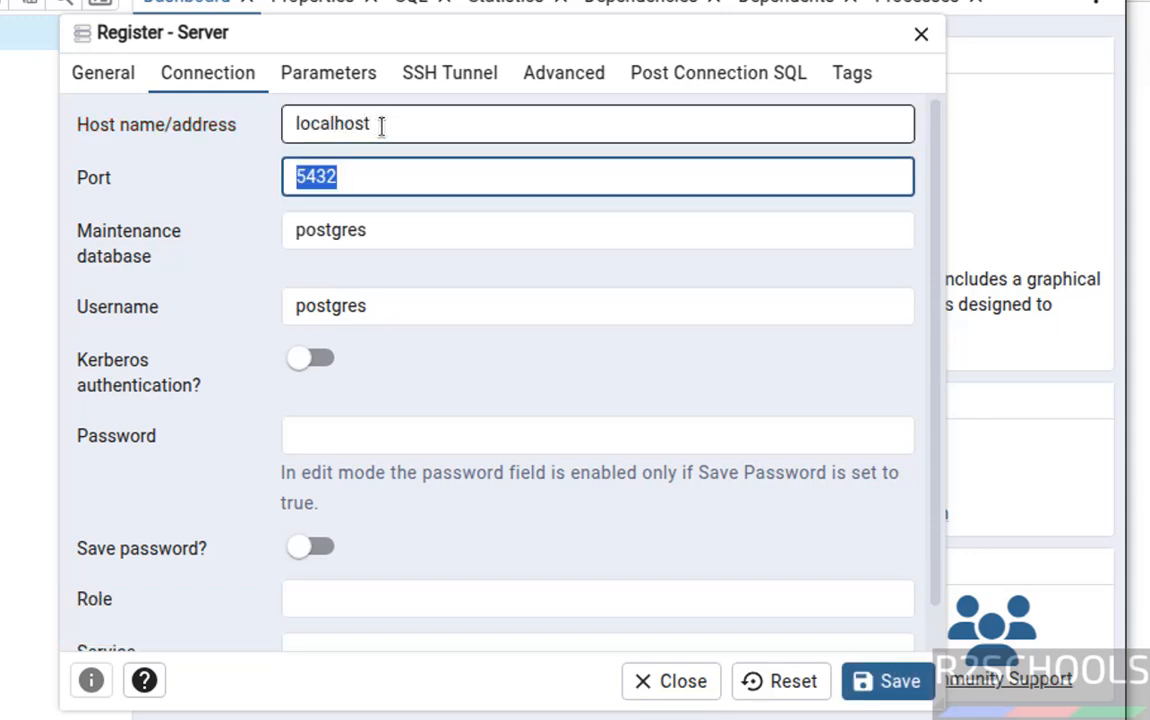
{"action": "left_click", "coordinate": [398, 229]}
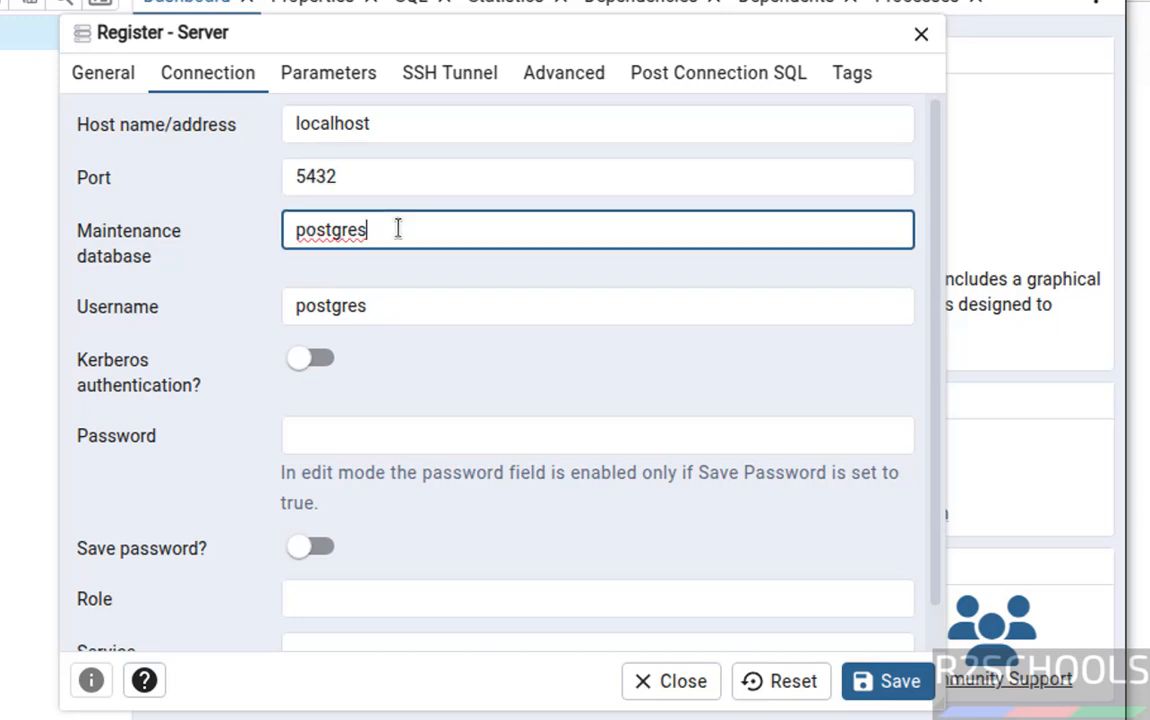
{"action": "key", "text": "Tab"}
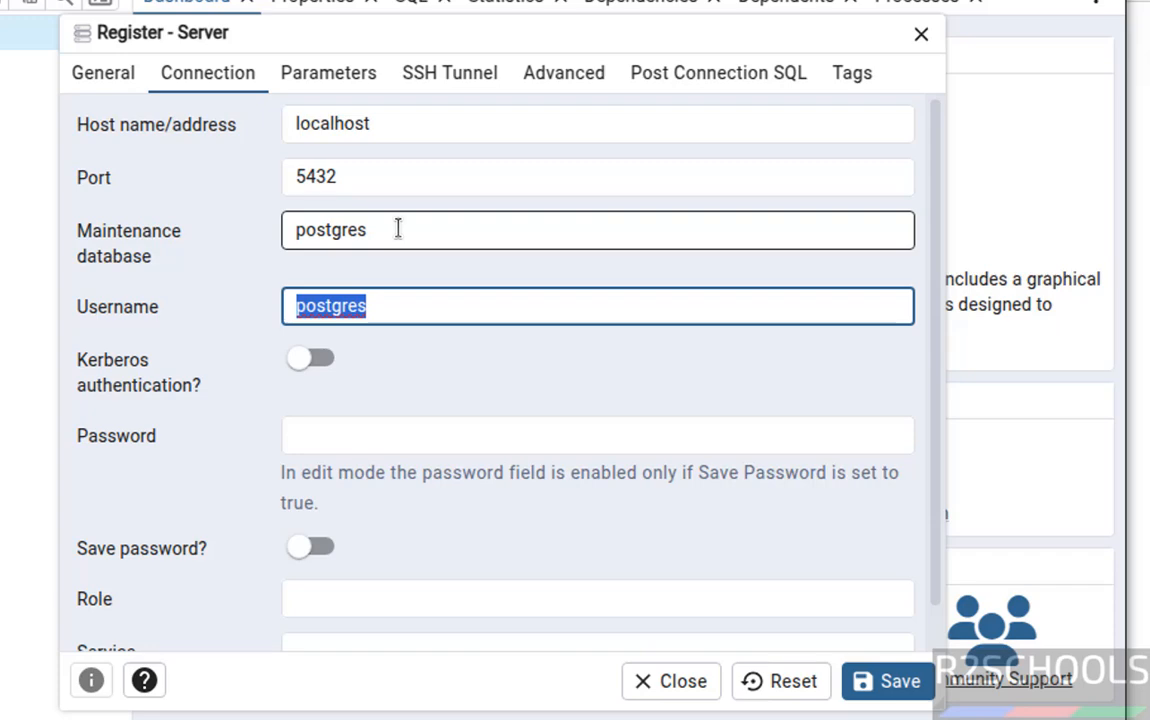
{"action": "key", "text": "Tab"}
{"action": "key", "text": "Tab"}
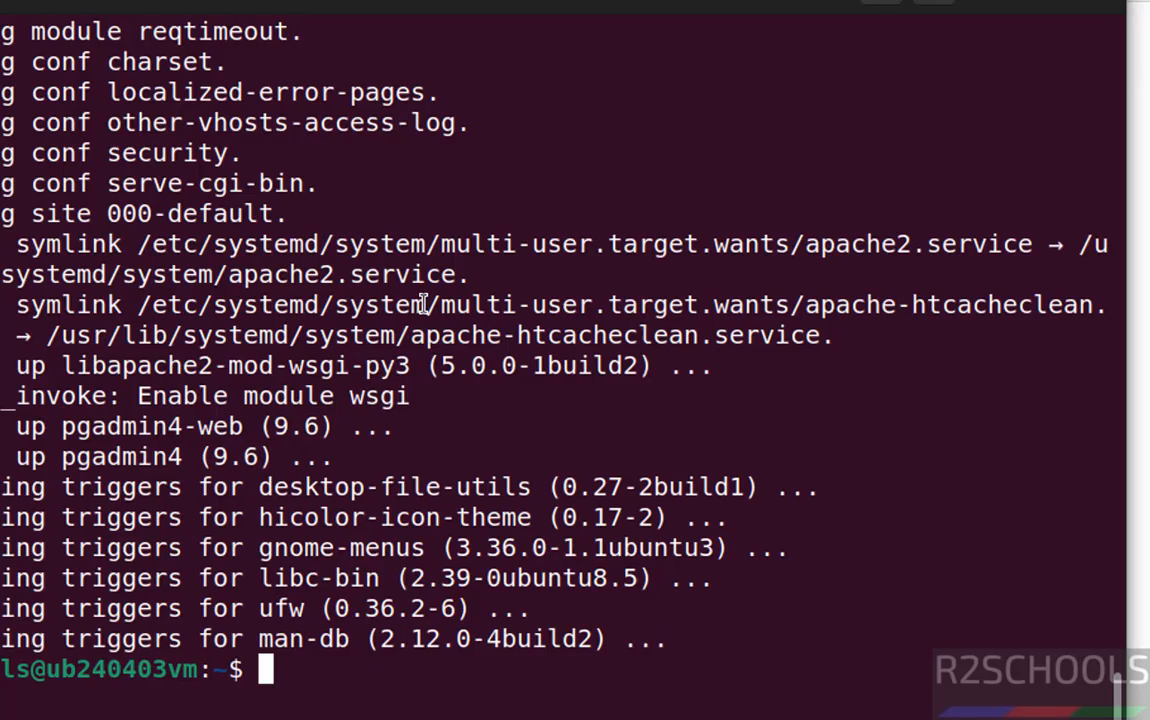
Switch to the postgres user, start psql and list the roles with \du.
{"action": "type", "text": "sudo s"}
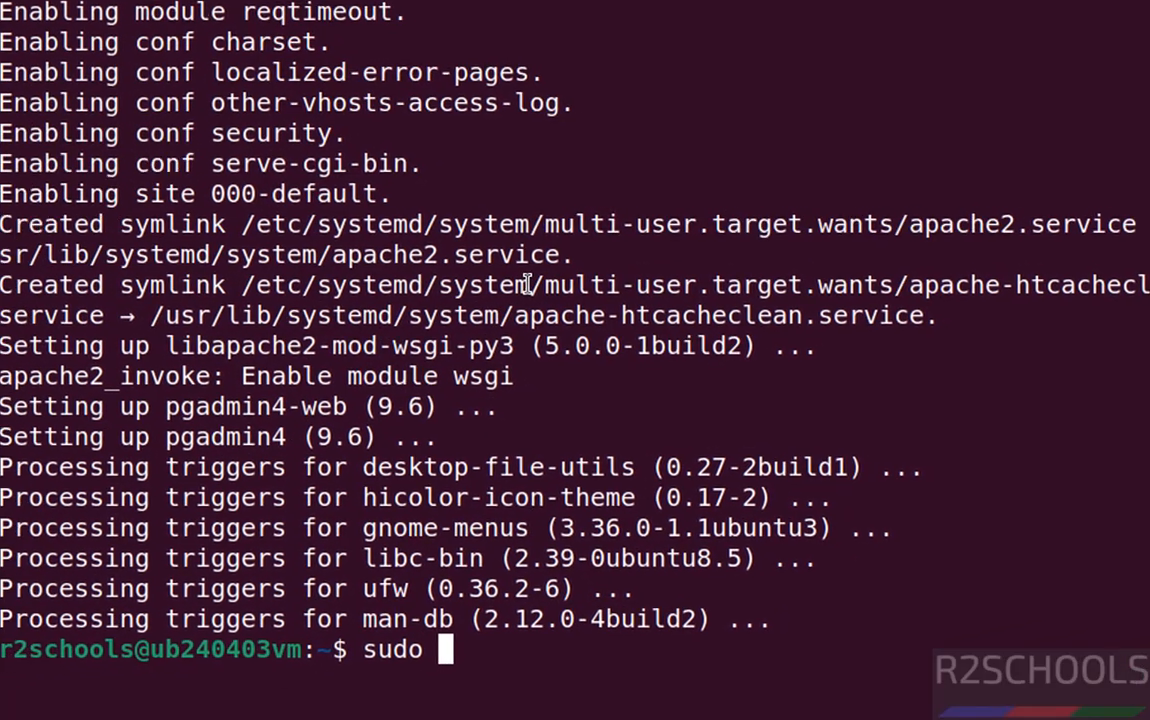
{"action": "type", "text": "u - pos"}
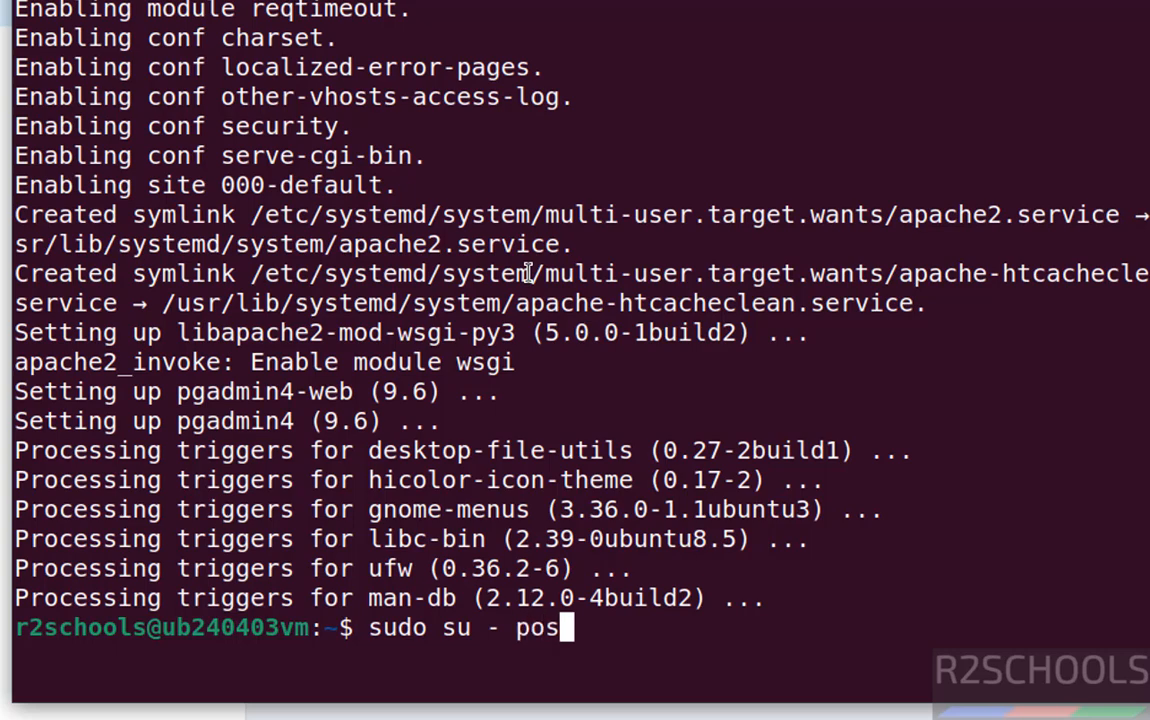
{"action": "type", "text": "tgres"}
{"action": "key", "text": "Return"}
{"action": "type", "text": "psql"}
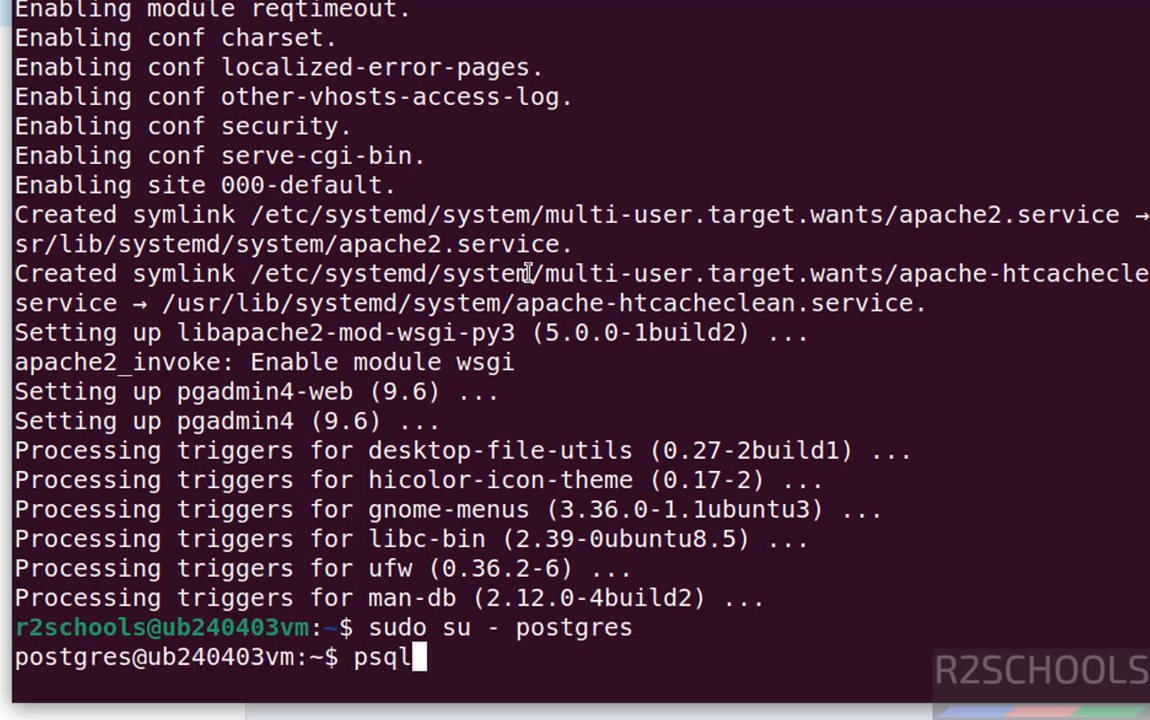
{"action": "key", "text": "Return"}
{"action": "type", "text": "\\du"}
{"action": "key", "text": "Return"}
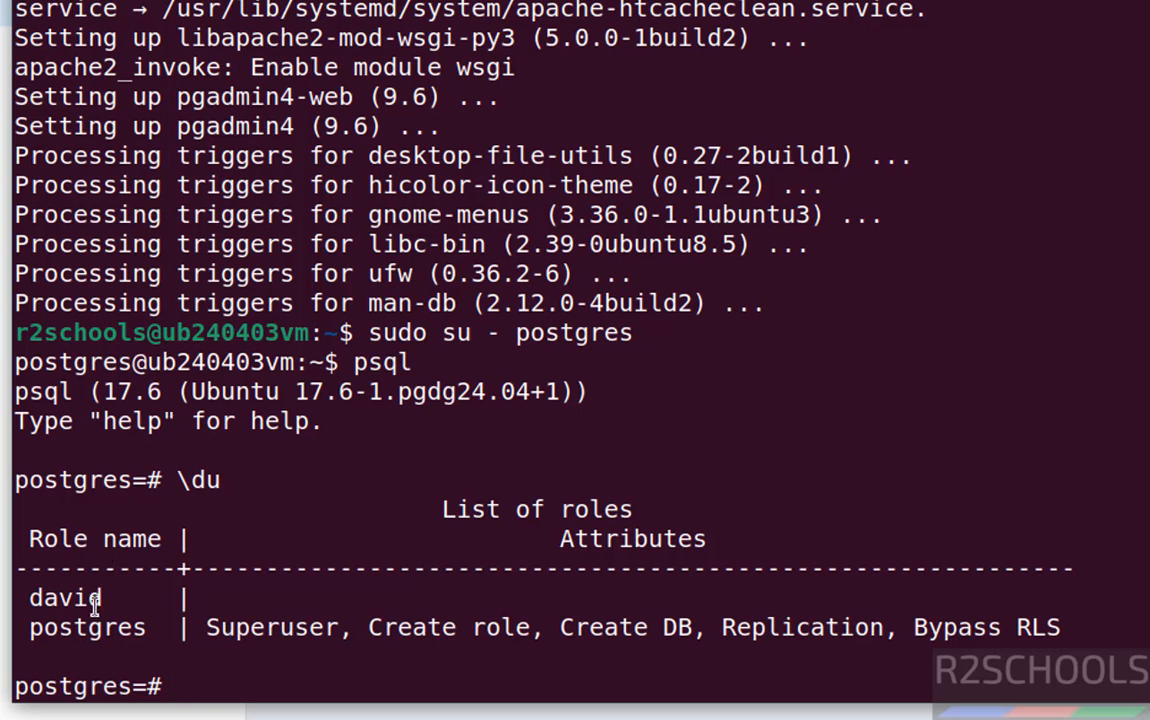
List the server's four databases with \l.
{"action": "type", "text": "\\dl"}
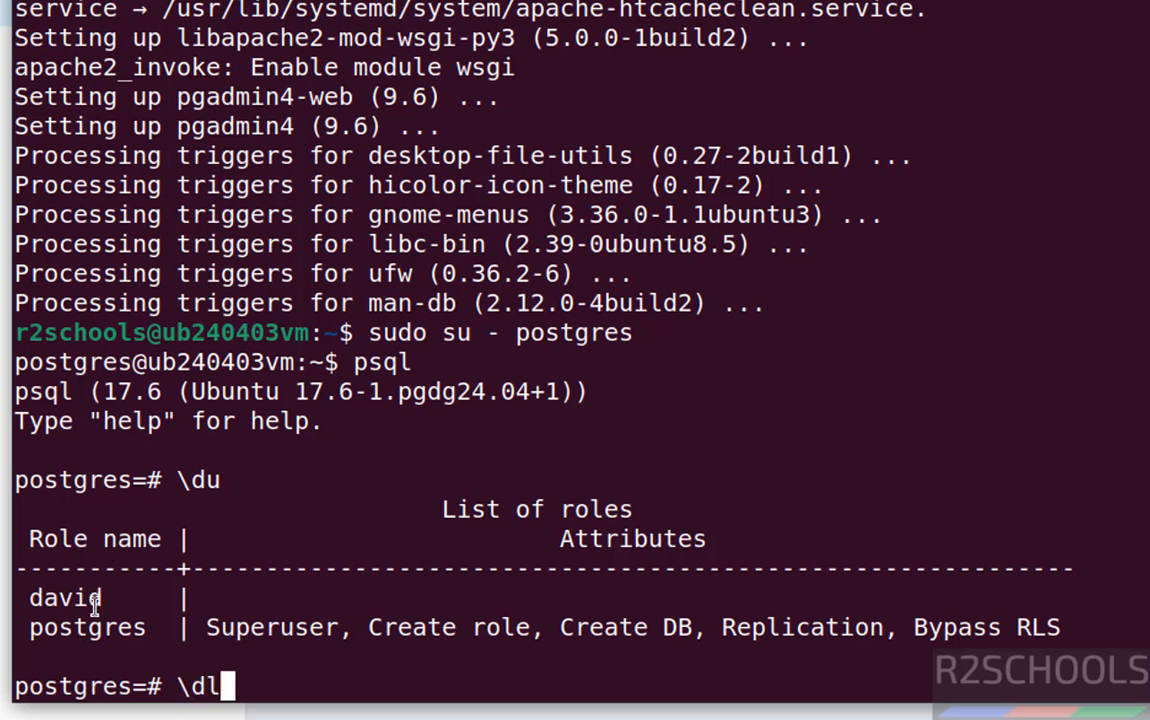
{"action": "key", "text": "BackSpace"}
{"action": "key", "text": "BackSpace"}
{"action": "type", "text": "l"}
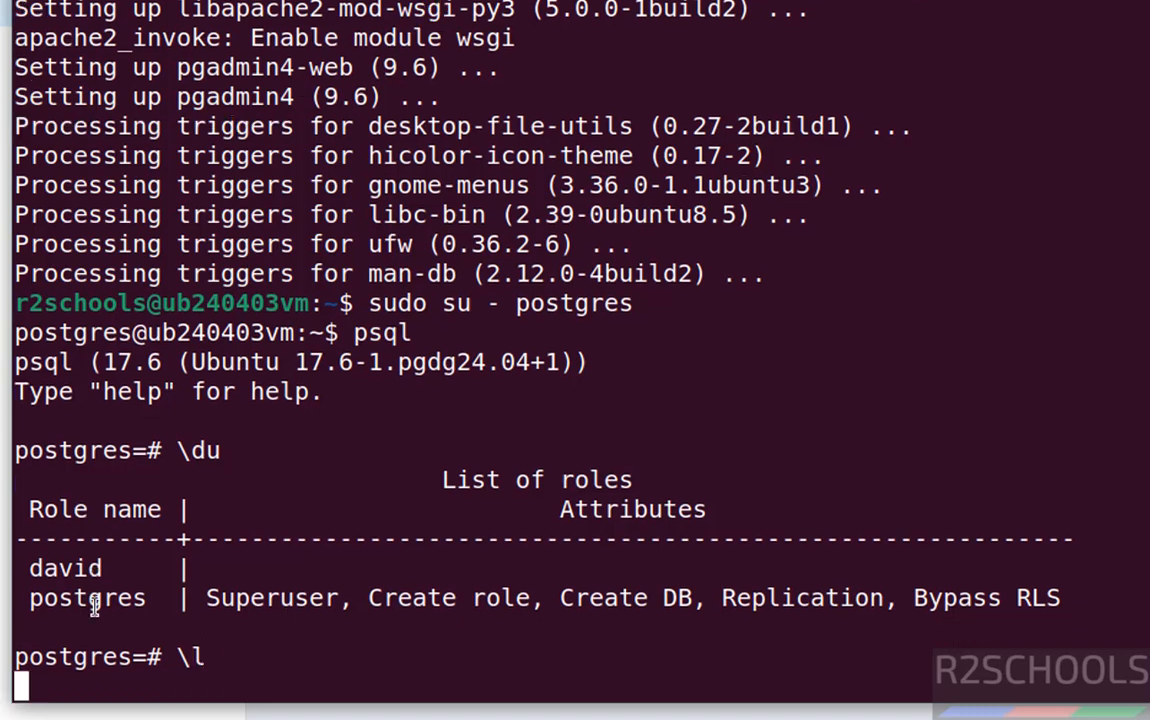
{"action": "key", "text": "Return"}
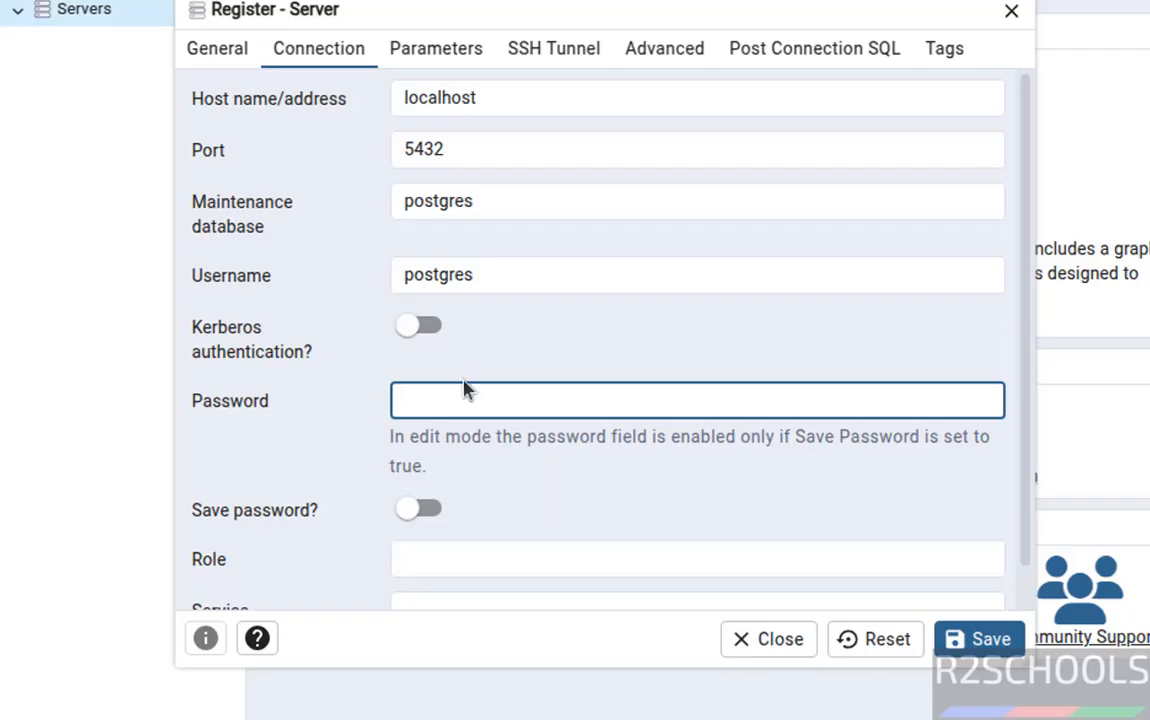
Enter the postgres password and save the ubpg17 server registration.
{"action": "left_click", "coordinate": [463, 381]}
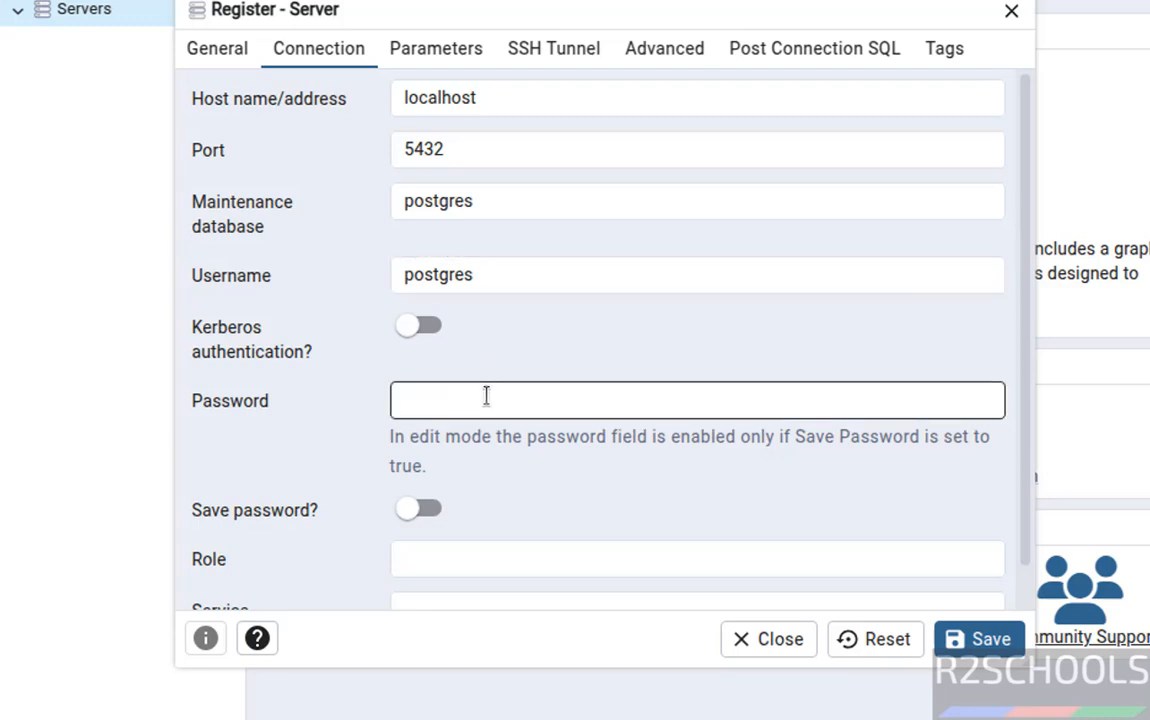
{"action": "left_click", "coordinate": [486, 396]}
{"action": "type", "text": "pos"}
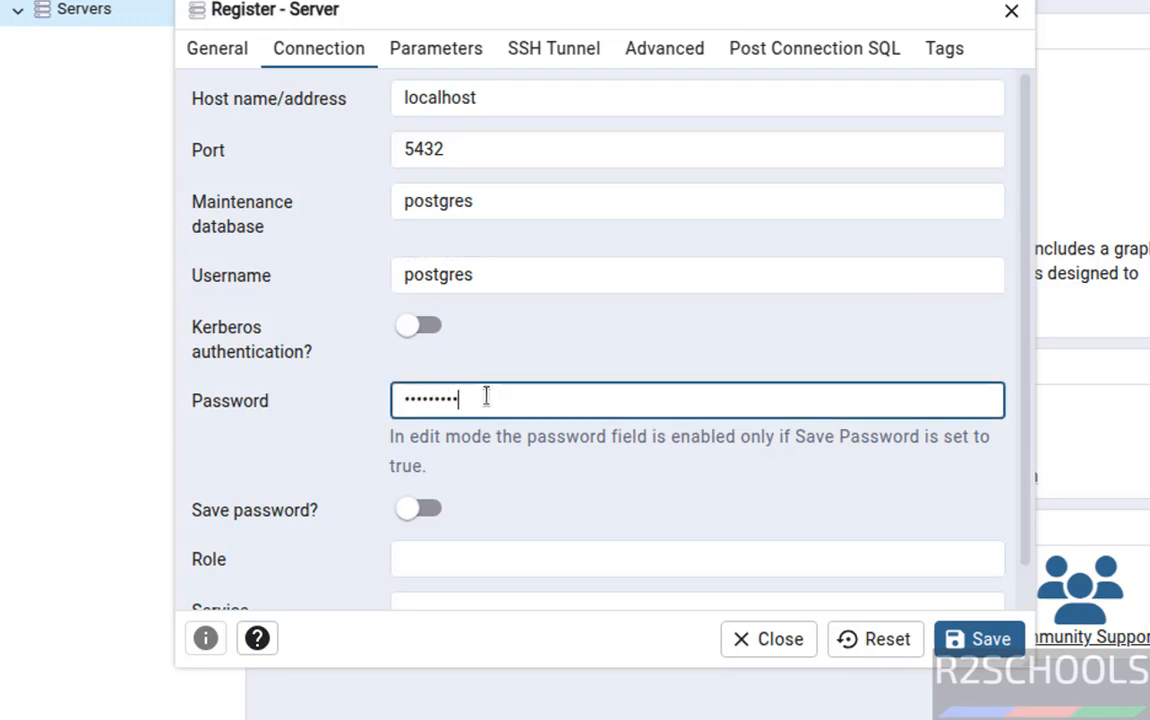
{"action": "left_click", "coordinate": [979, 639]}
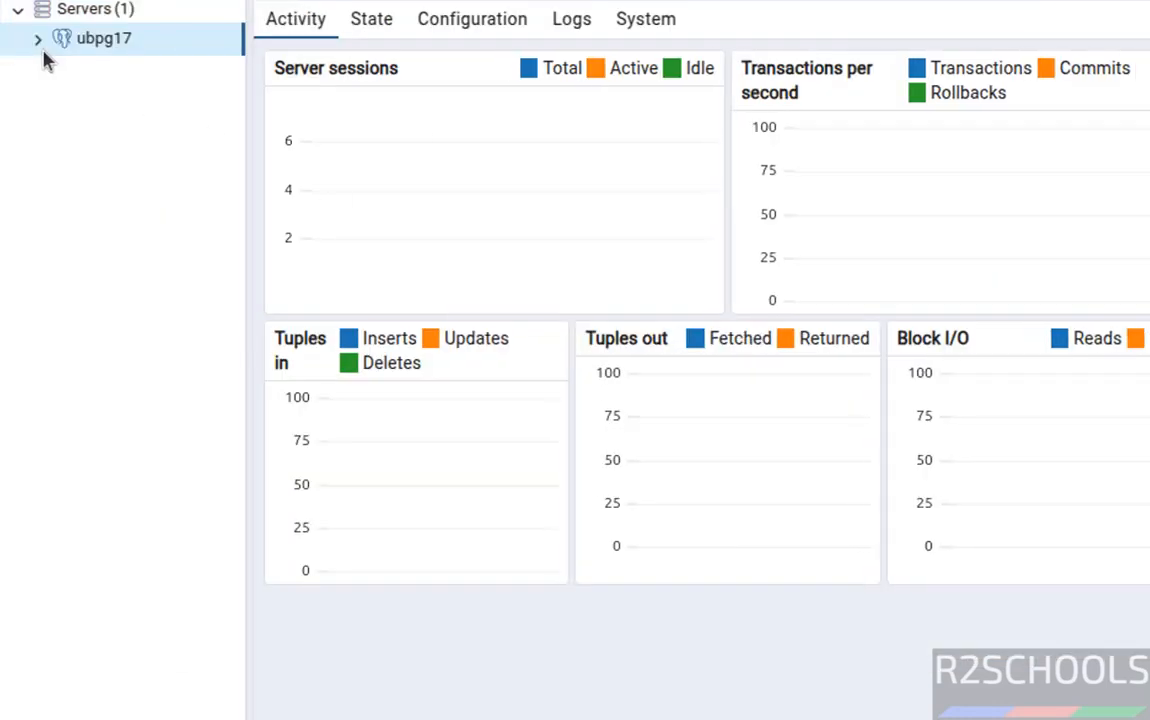
Expand ubpg17's Databases and open a Query Tool on the bank database.
{"action": "left_click", "coordinate": [39, 41]}
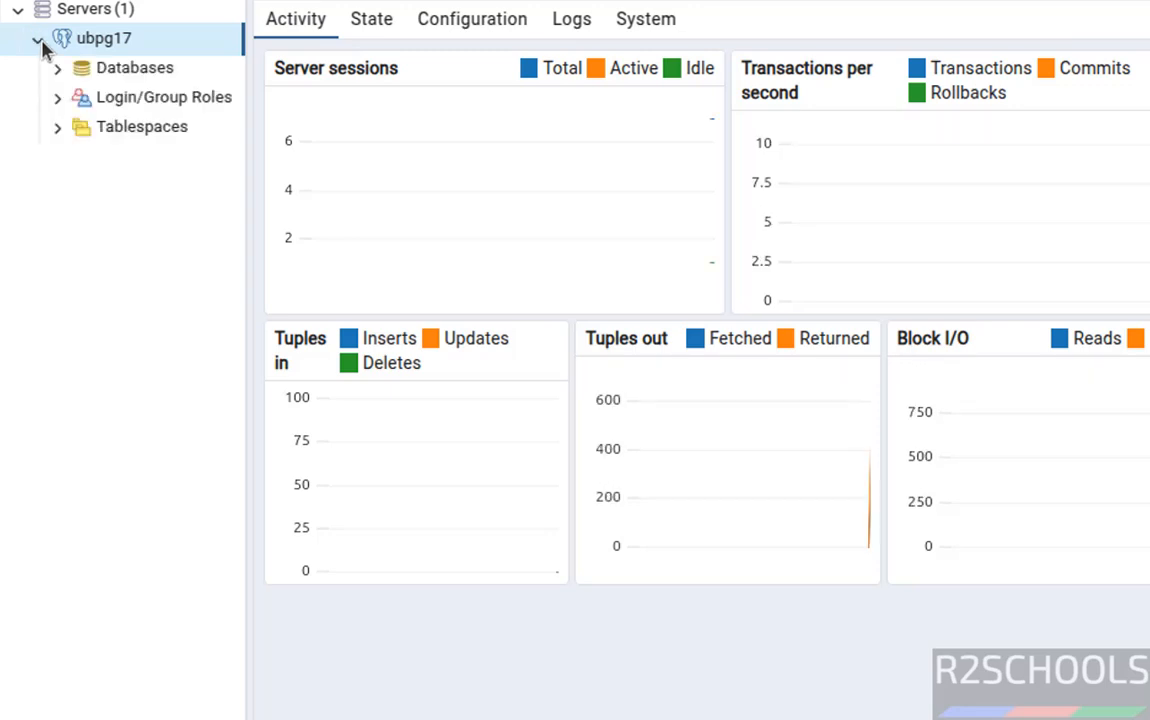
{"action": "left_click", "coordinate": [57, 70]}
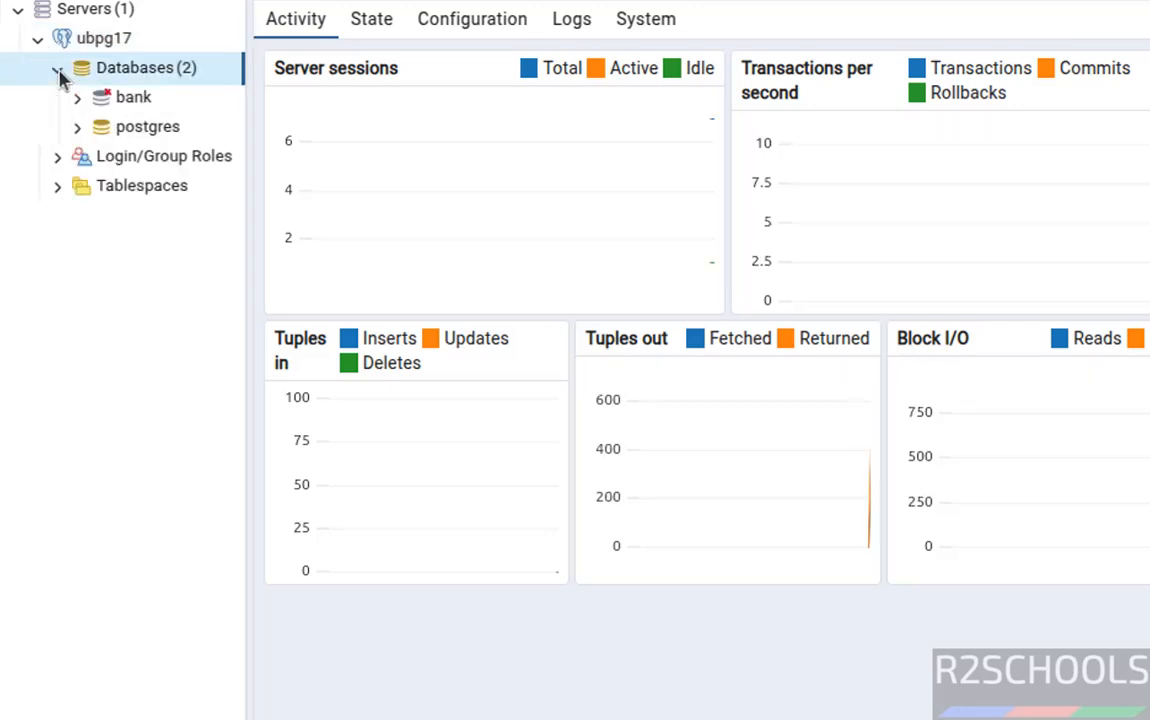
{"action": "left_click", "coordinate": [143, 109]}
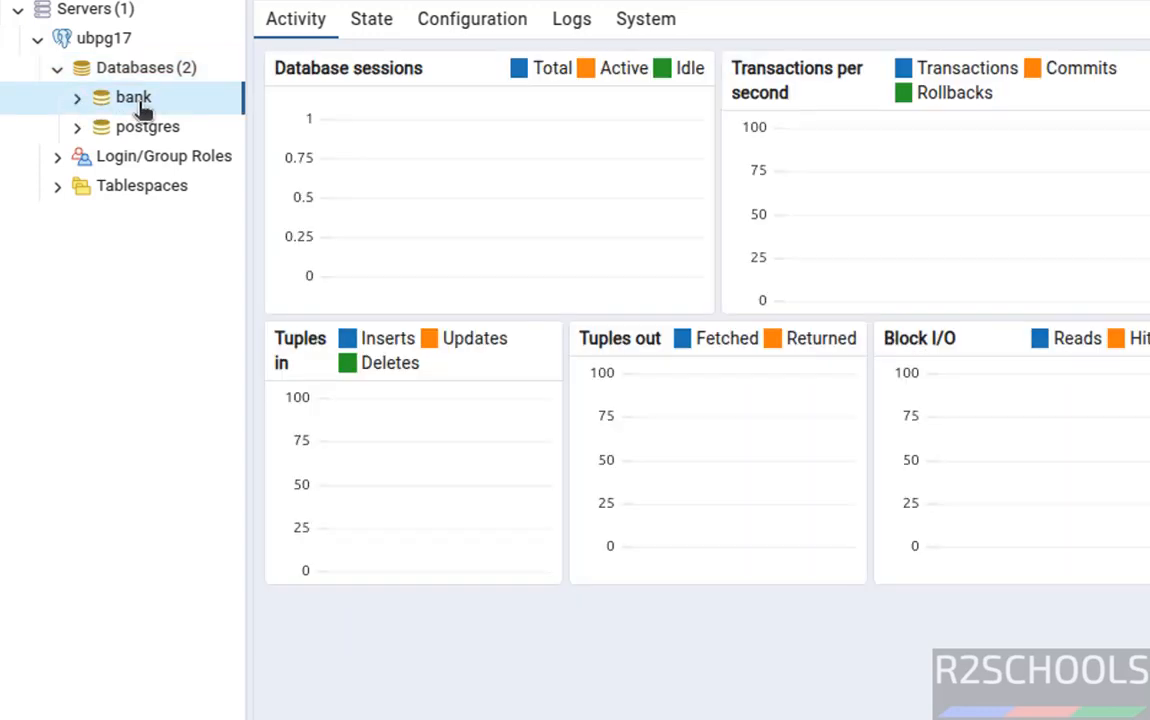
{"action": "right_click", "coordinate": [142, 109]}
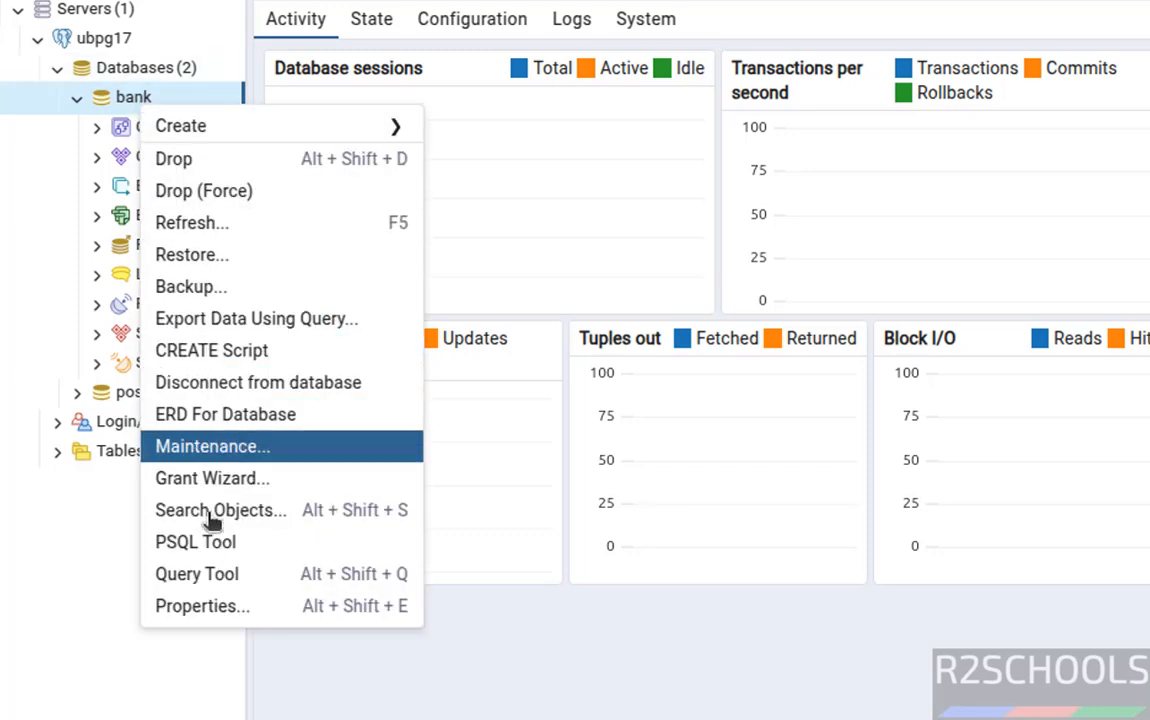
{"action": "left_click", "coordinate": [206, 590]}
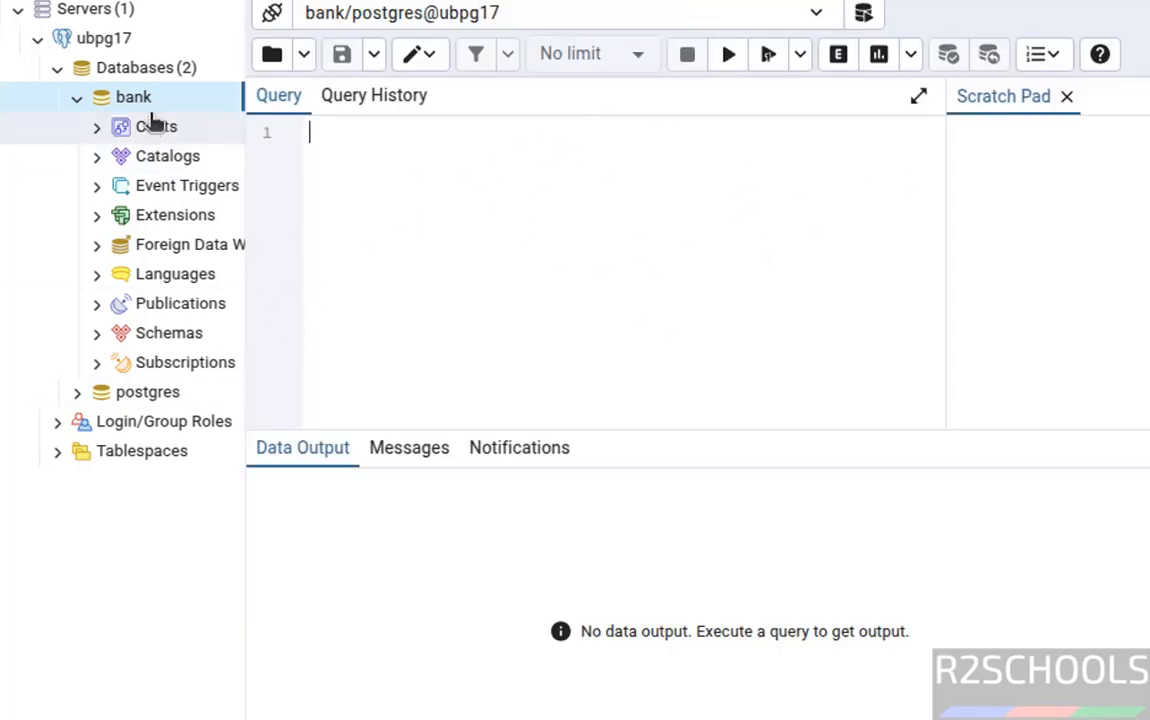
Start Create > Database and look through its Definition, Security, Parameters and SQL tabs.
{"action": "right_click", "coordinate": [141, 68]}
{"action": "mouse_move", "coordinate": [170, 79]}
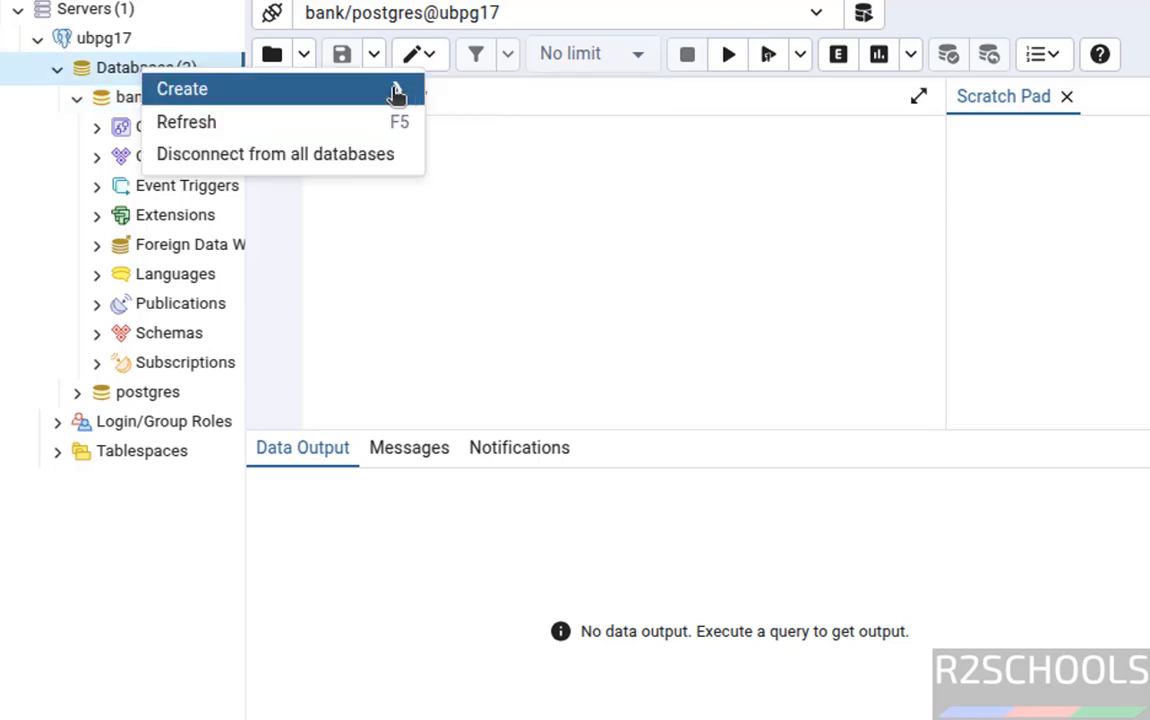
{"action": "left_click", "coordinate": [457, 101]}
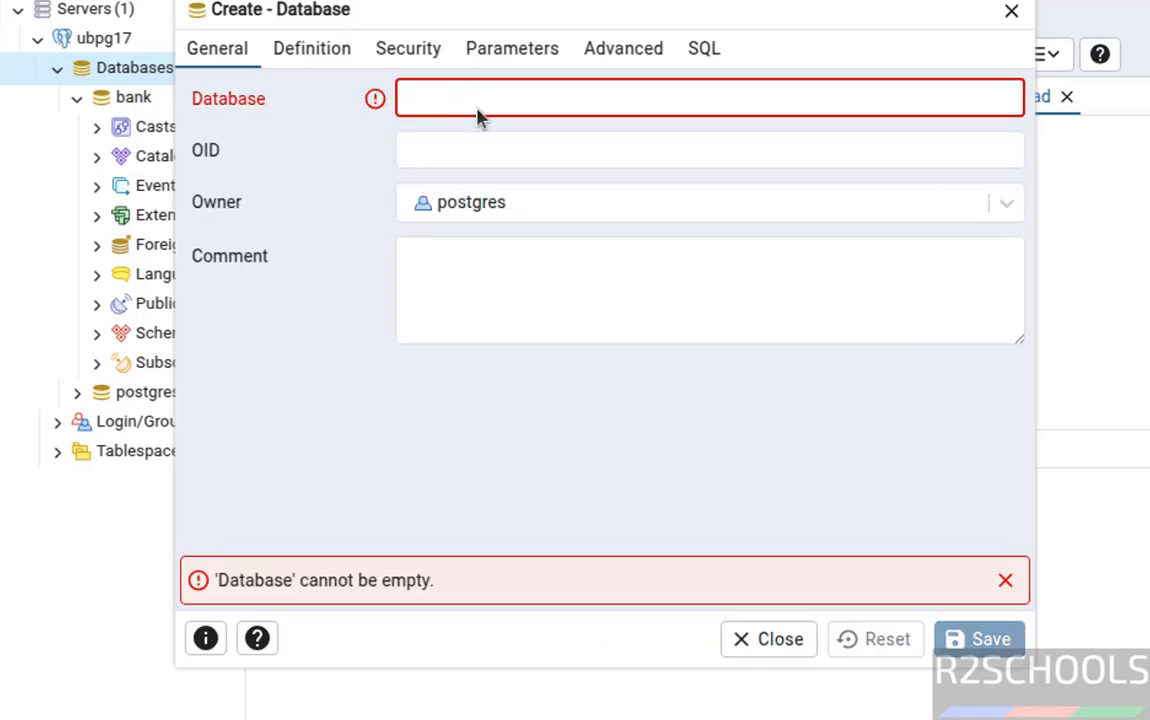
{"action": "left_click", "coordinate": [330, 47]}
{"action": "left_click", "coordinate": [390, 48]}
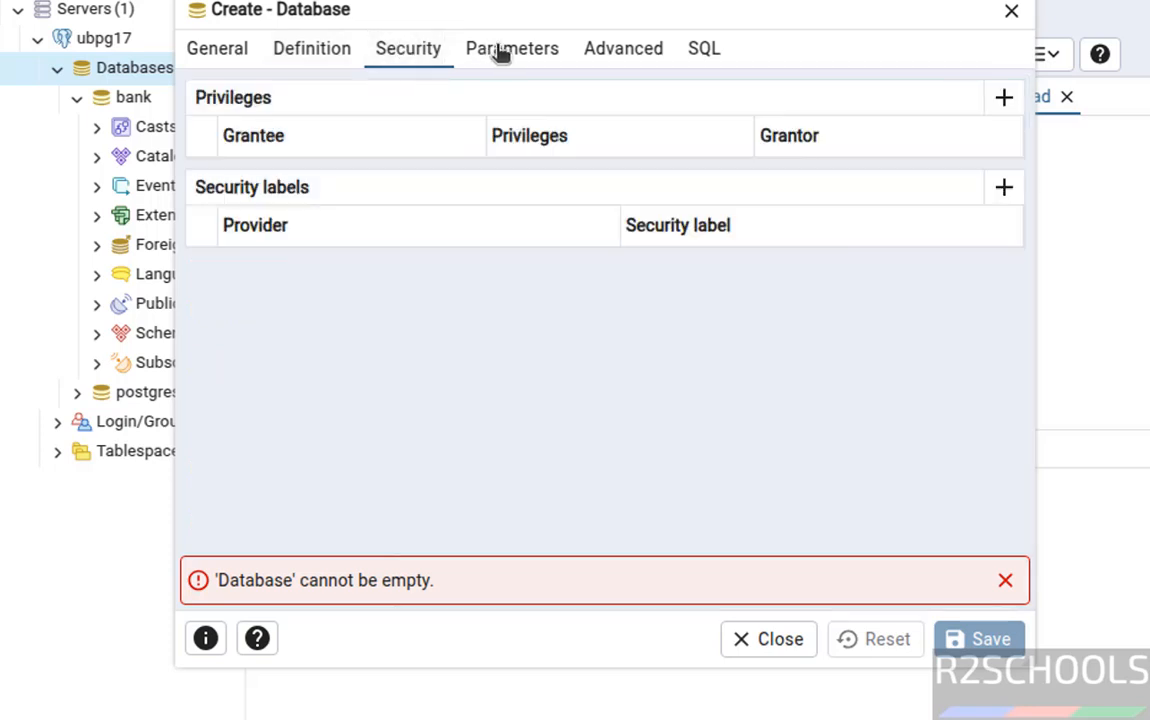
{"action": "left_click", "coordinate": [500, 51]}
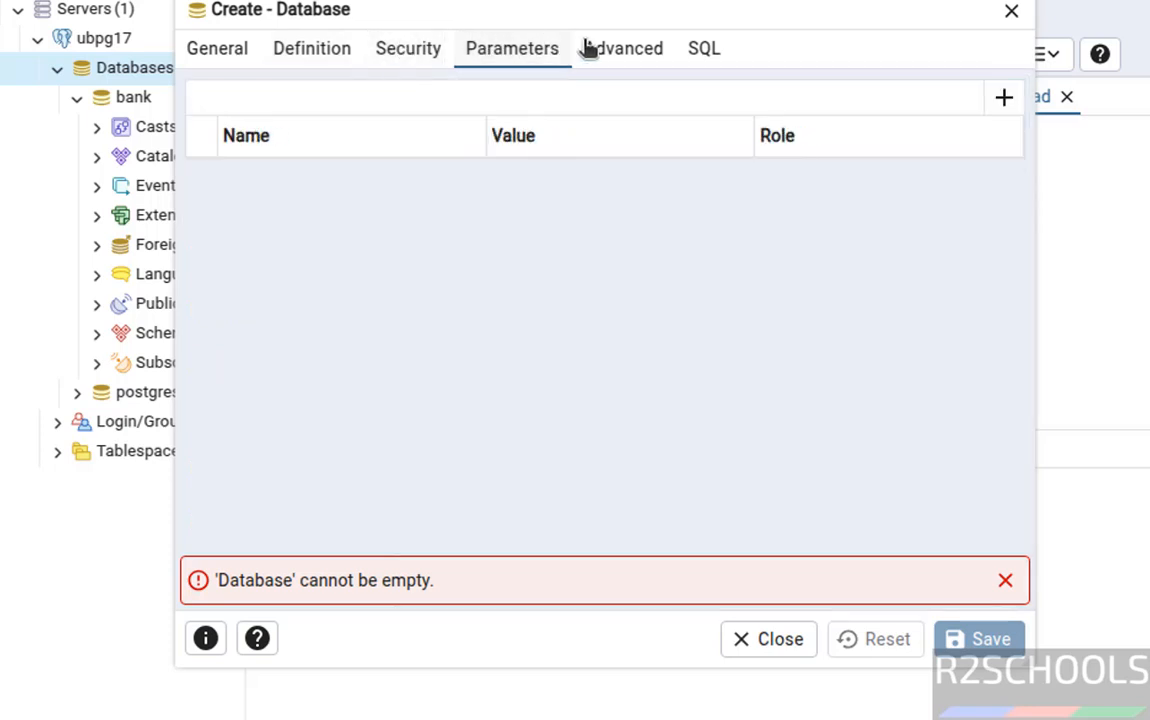
{"action": "left_click", "coordinate": [716, 52]}
{"action": "left_click", "coordinate": [348, 49]}
{"action": "left_click", "coordinate": [428, 49]}
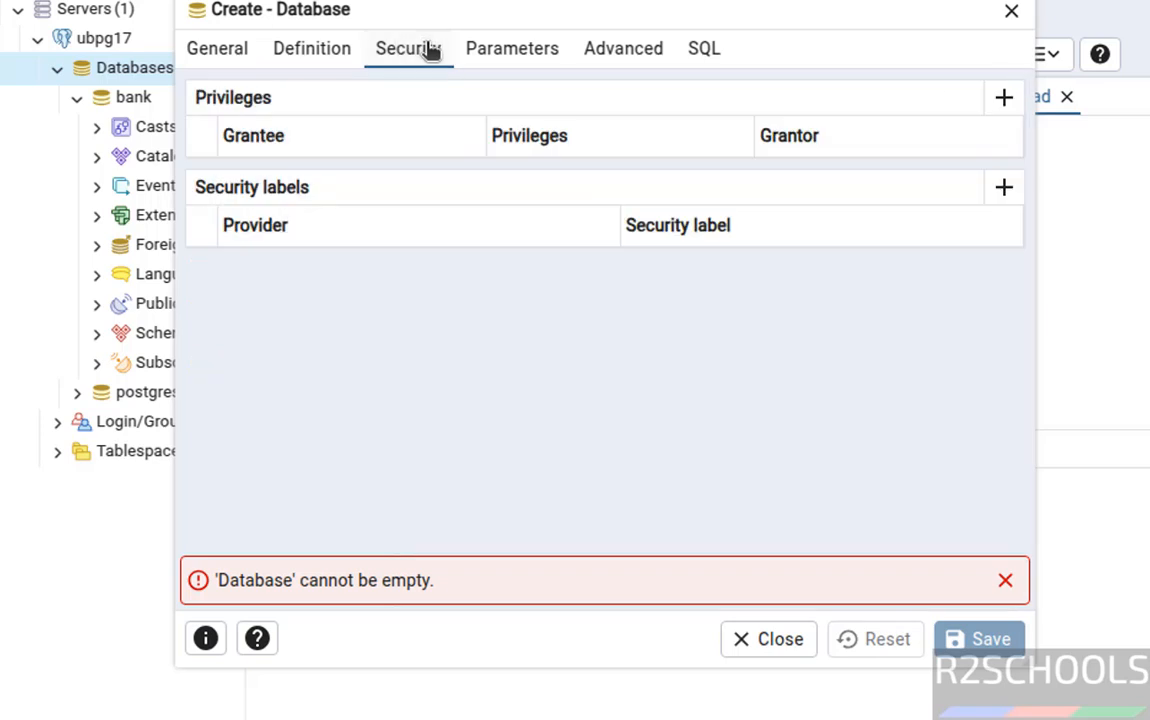
{"action": "left_click", "coordinate": [500, 55]}
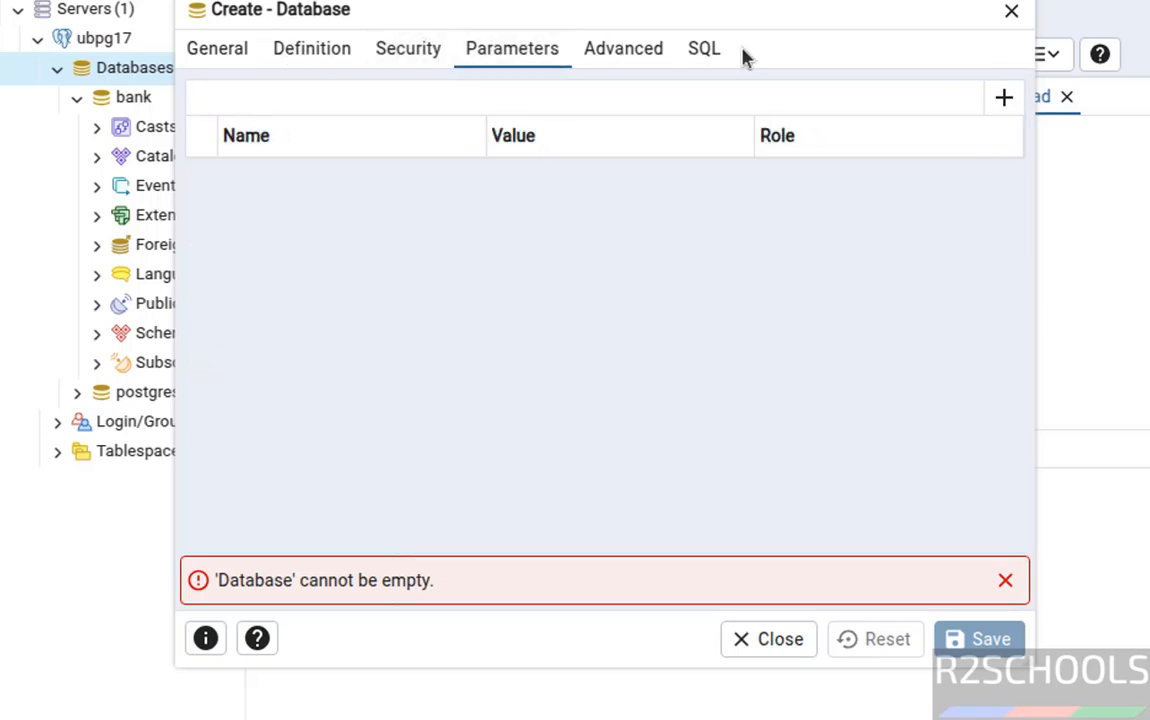
{"action": "left_click", "coordinate": [710, 55]}
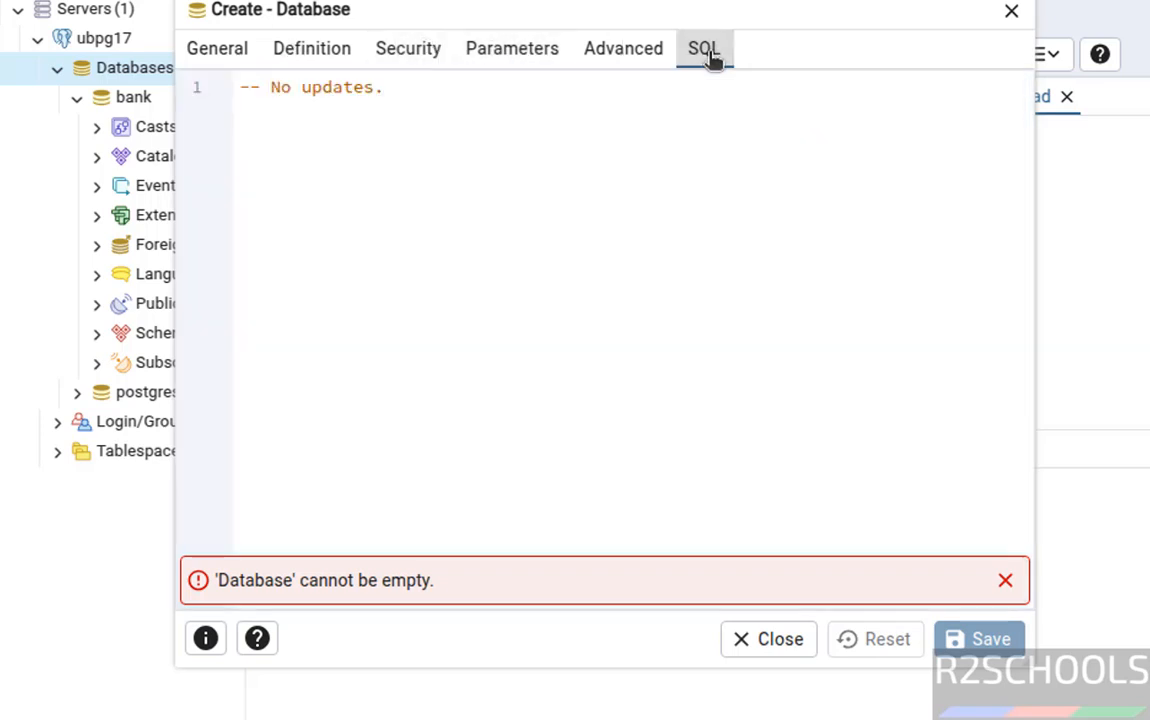
{"action": "left_click", "coordinate": [230, 45]}
Name the database pgddb, keep postgres as owner, and save it.
{"action": "left_click", "coordinate": [418, 93]}
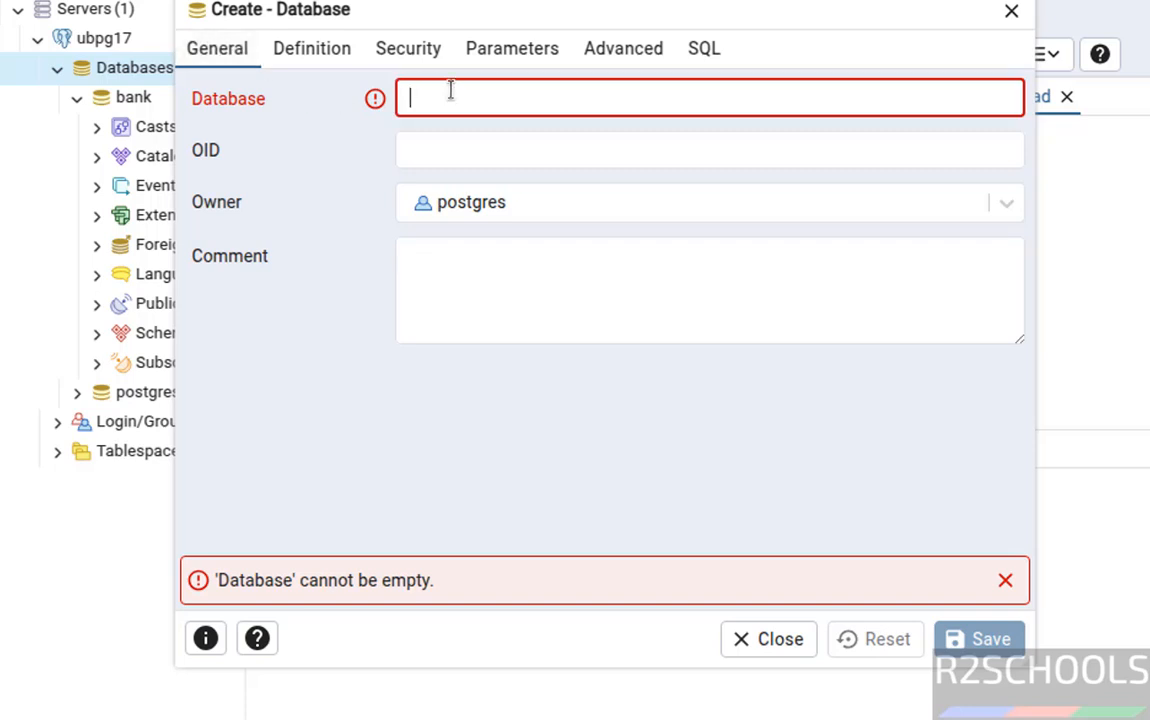
{"action": "type", "text": "pgddb"}
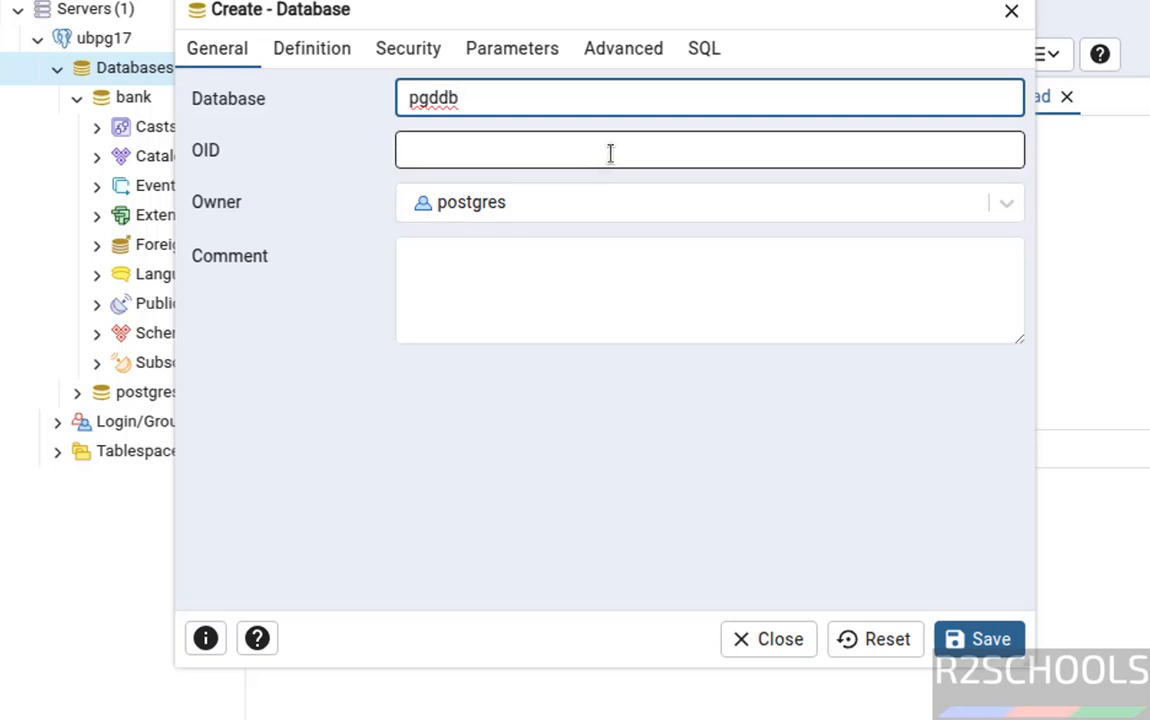
{"action": "left_click", "coordinate": [610, 153]}
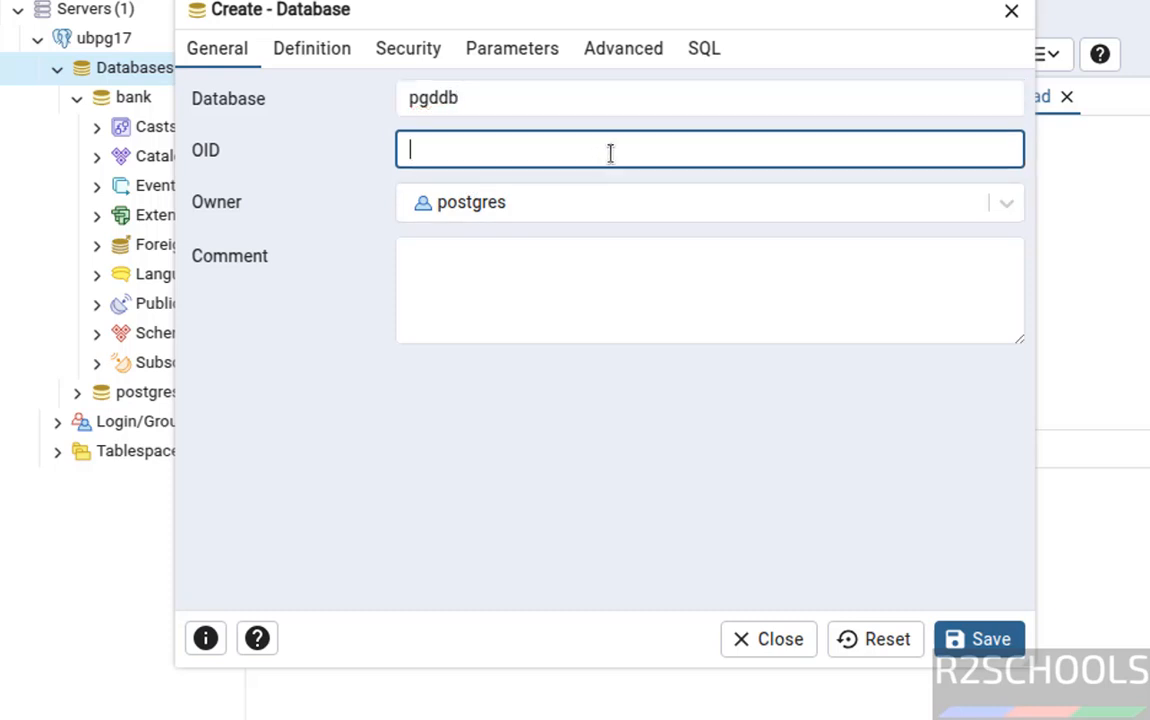
{"action": "left_click", "coordinate": [525, 205]}
{"action": "left_click", "coordinate": [525, 204]}
{"action": "left_click", "coordinate": [525, 204]}
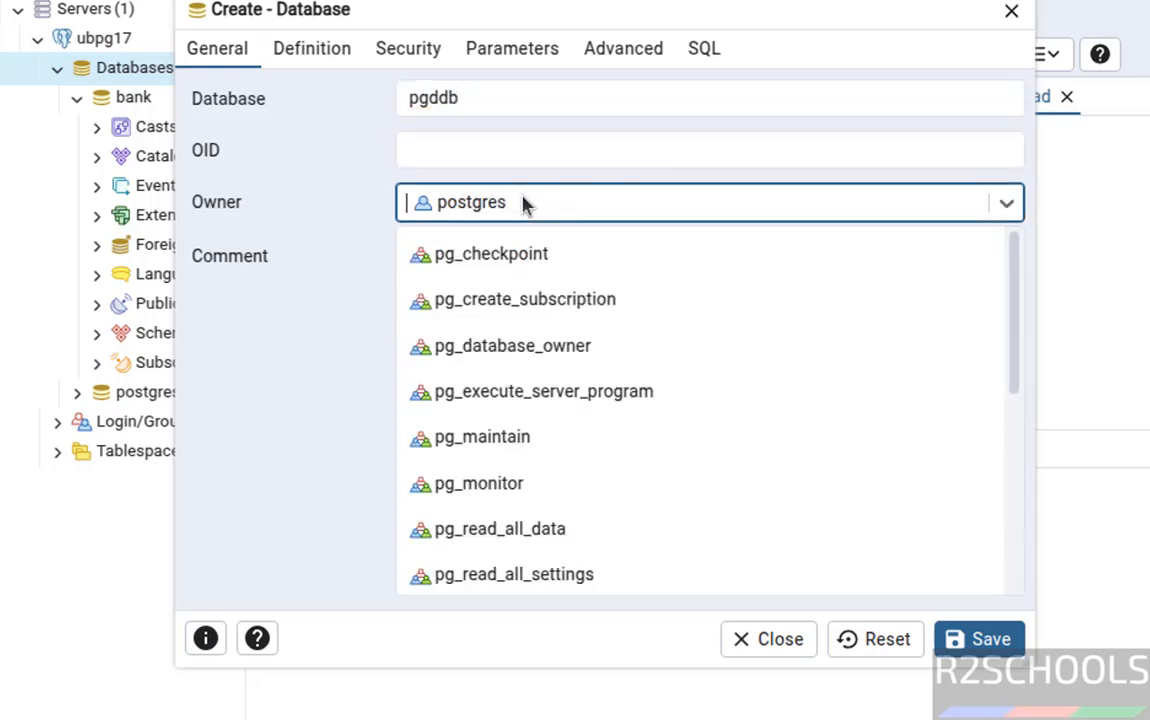
{"action": "left_click", "coordinate": [525, 204]}
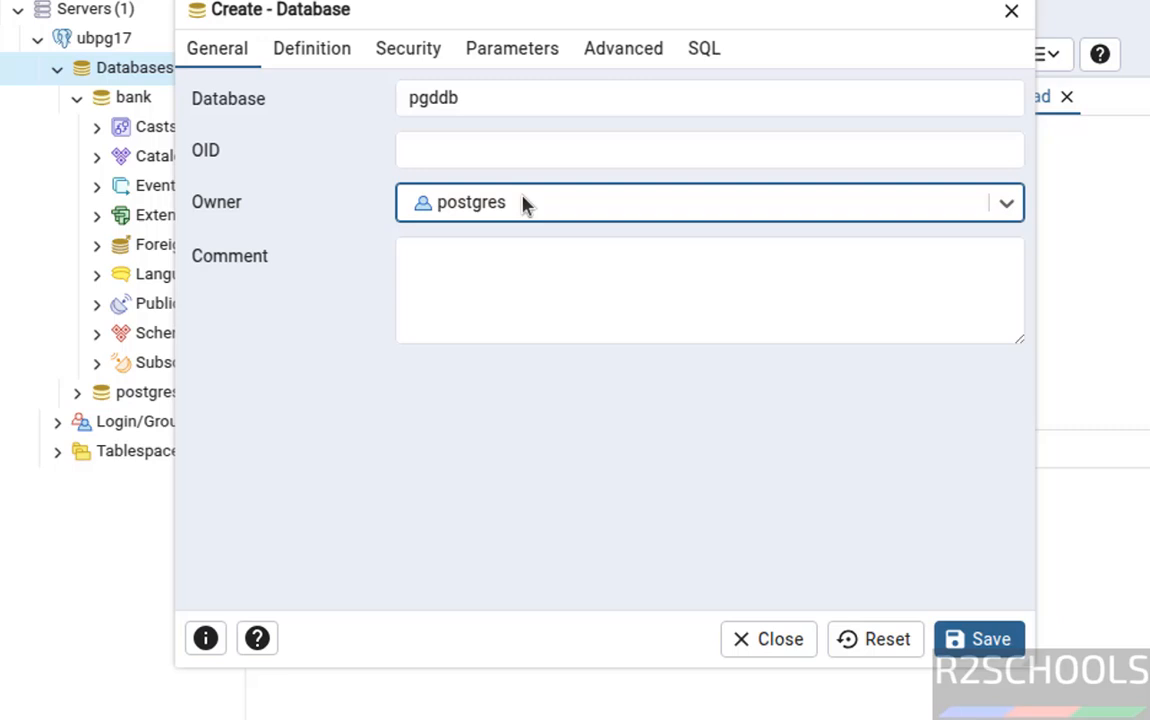
{"action": "left_click", "coordinate": [962, 639]}
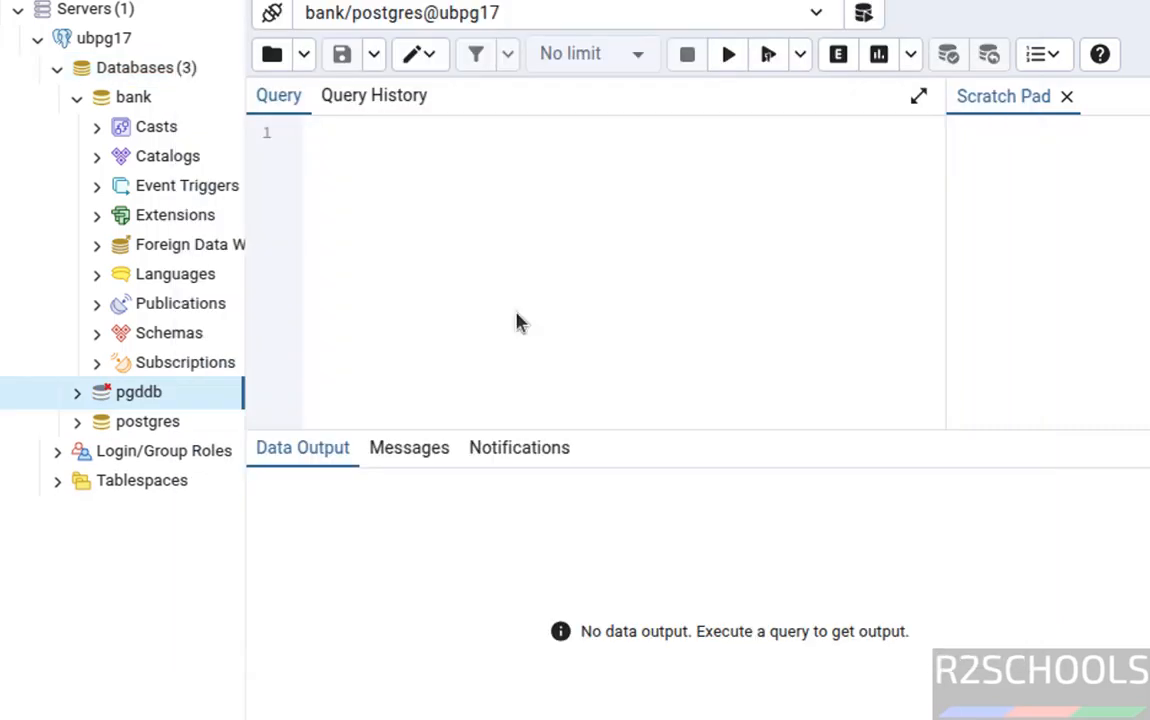
Verify with \l in psql that pgddb is among the databases, and collapse pgddb and bank in pgAdmin.
{"action": "left_click", "coordinate": [77, 399]}
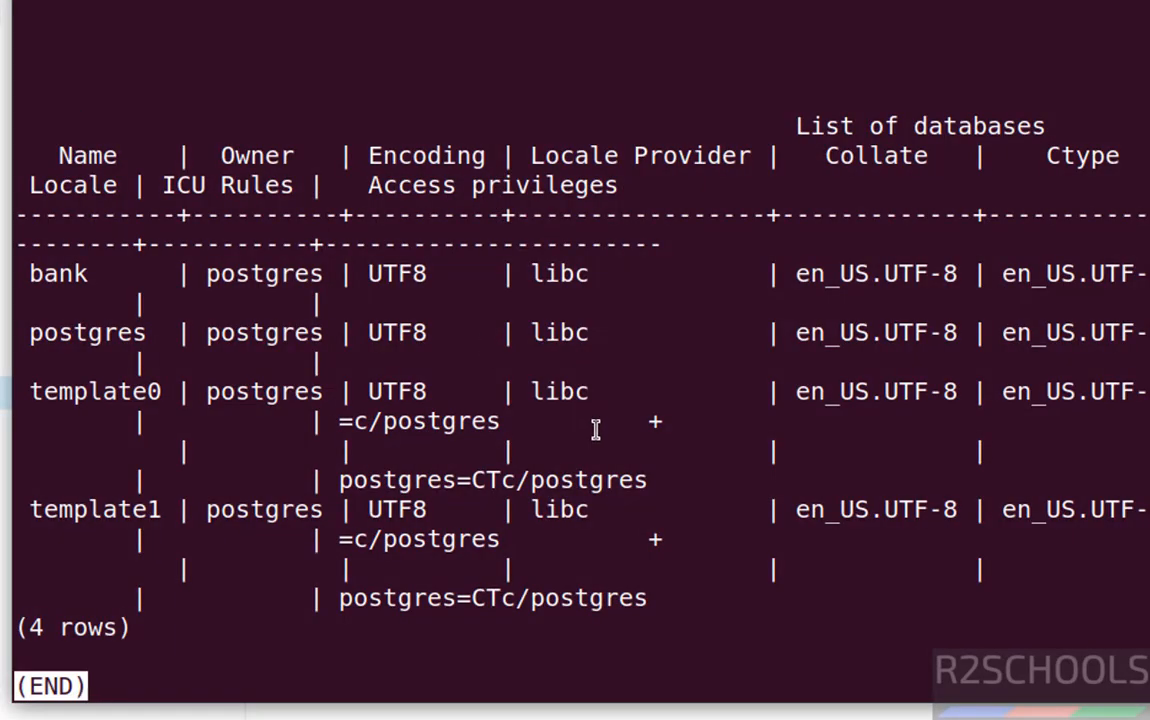
{"action": "type", "text": "q"}
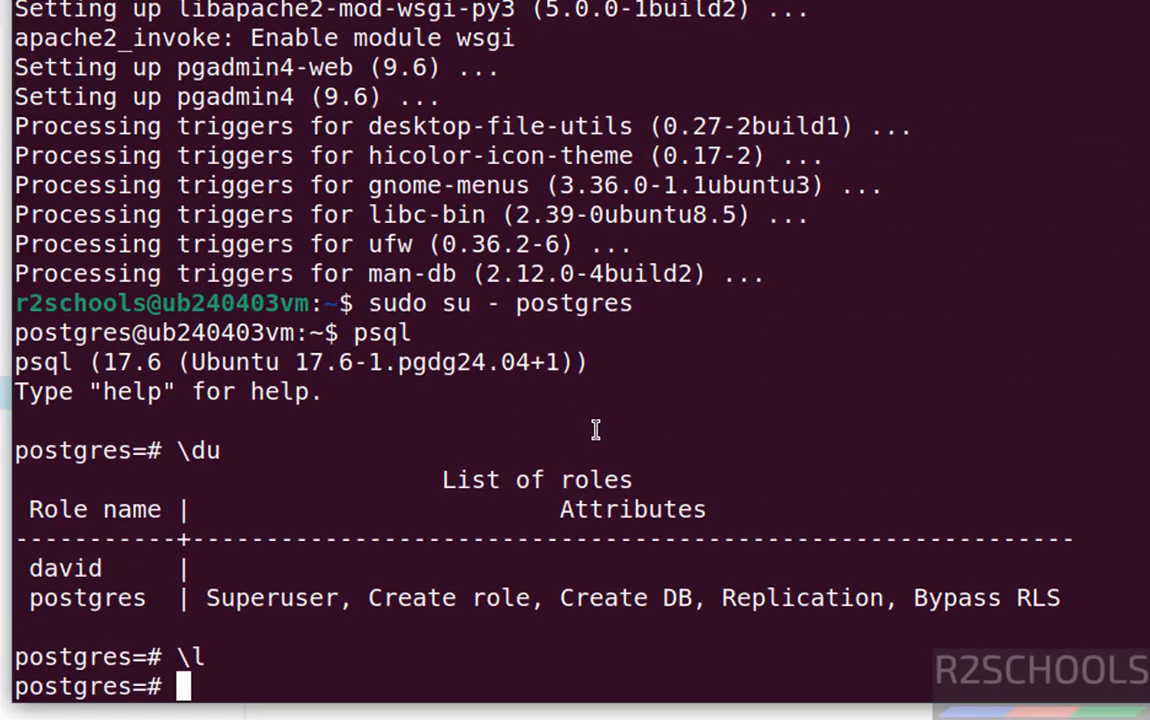
{"action": "type", "text": "\\l"}
{"action": "key", "text": "Return"}
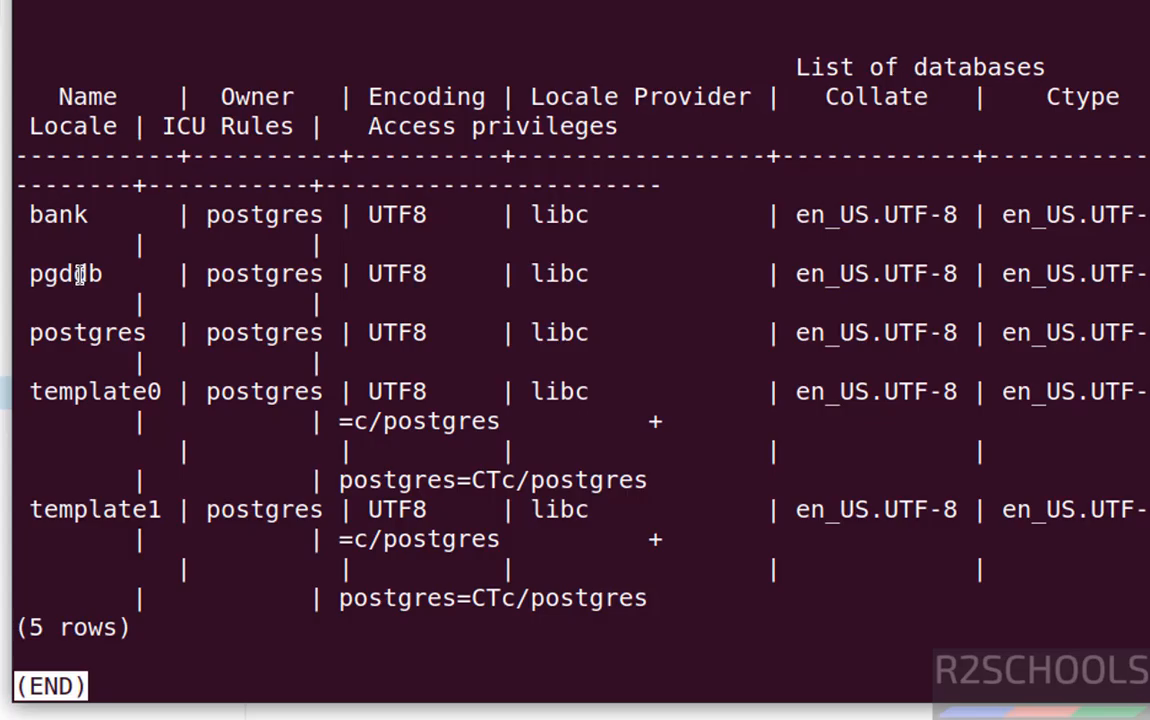
{"action": "key", "text": "q"}
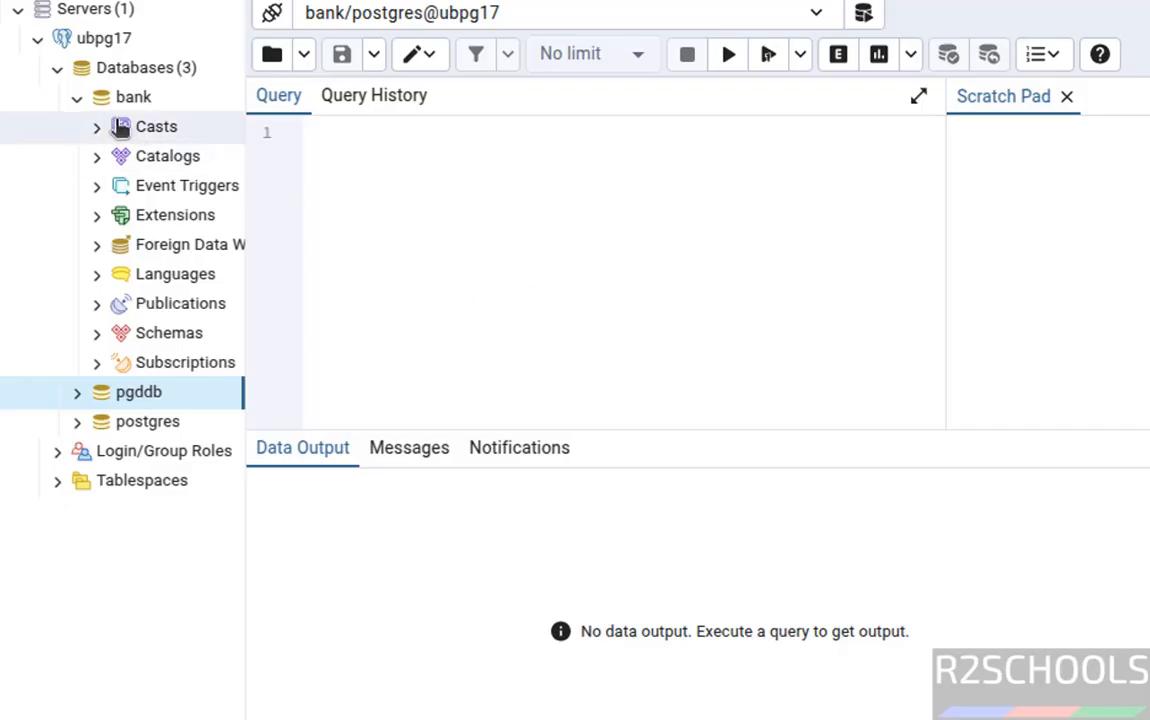
{"action": "left_click", "coordinate": [75, 103]}
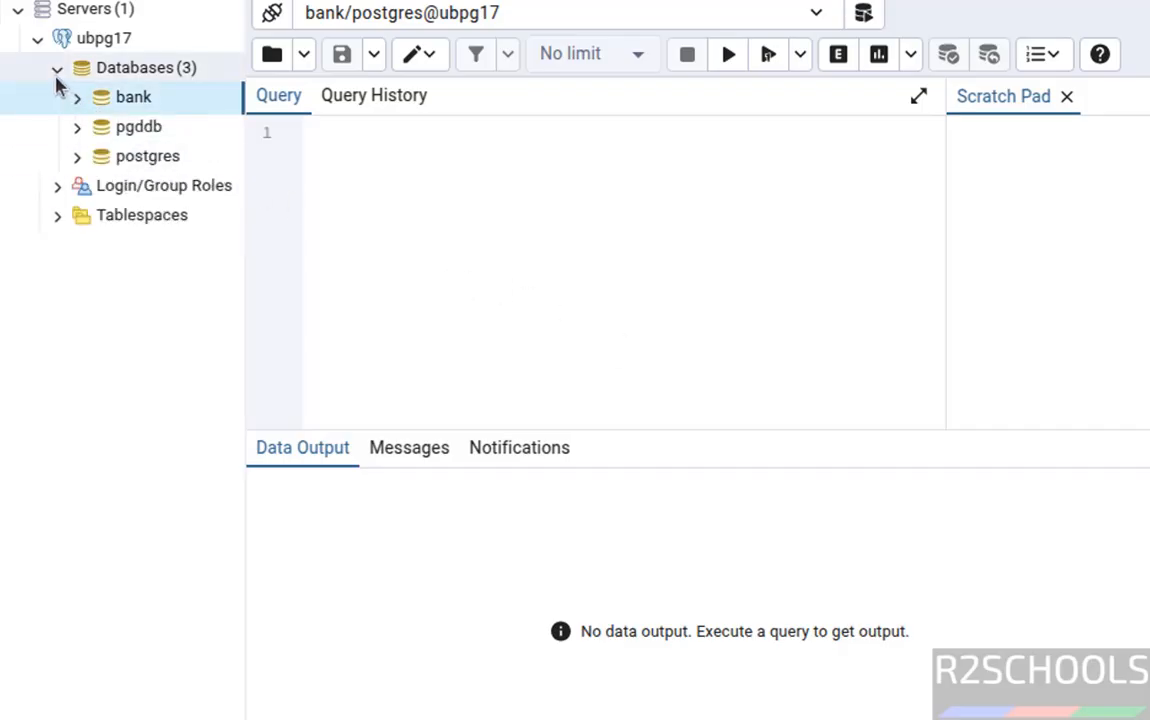
Collapse Databases and copy 'sudo /usr/pgadmin4/bin/setup-web.sh' from the pgAdmin APT install page.
{"action": "left_click", "coordinate": [57, 70]}
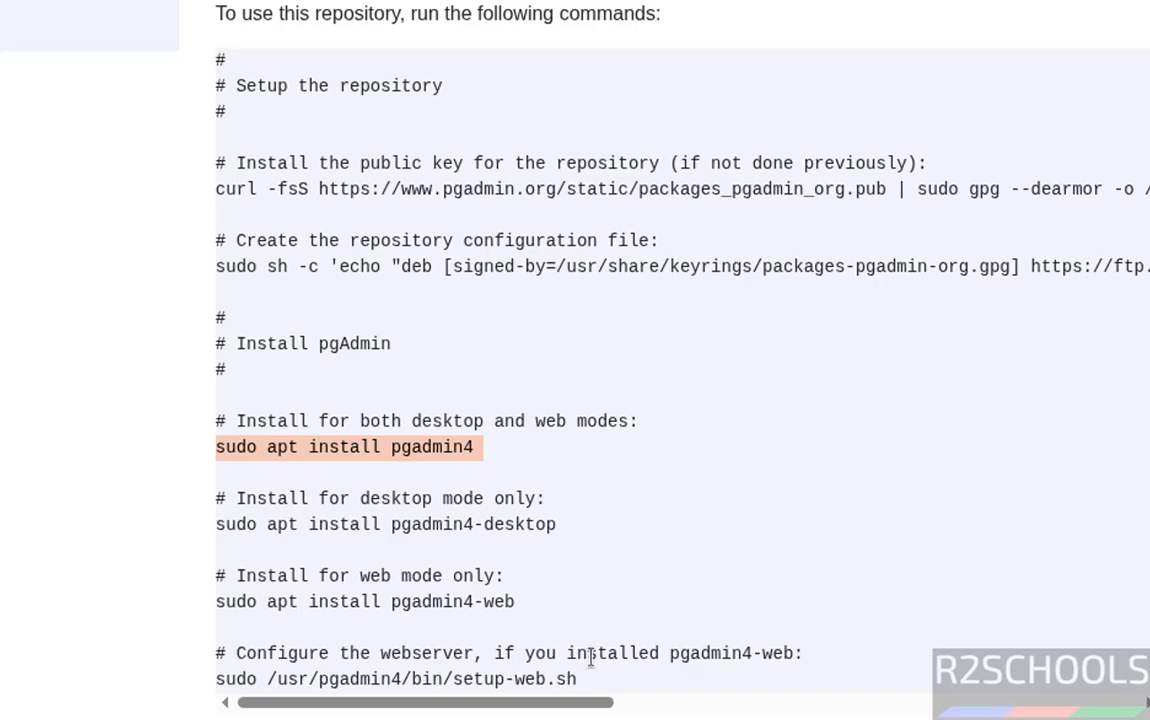
{"action": "left_click_drag", "start_coordinate": [592, 688], "coordinate": [215, 679]}
{"action": "key", "text": "ctrl+c"}
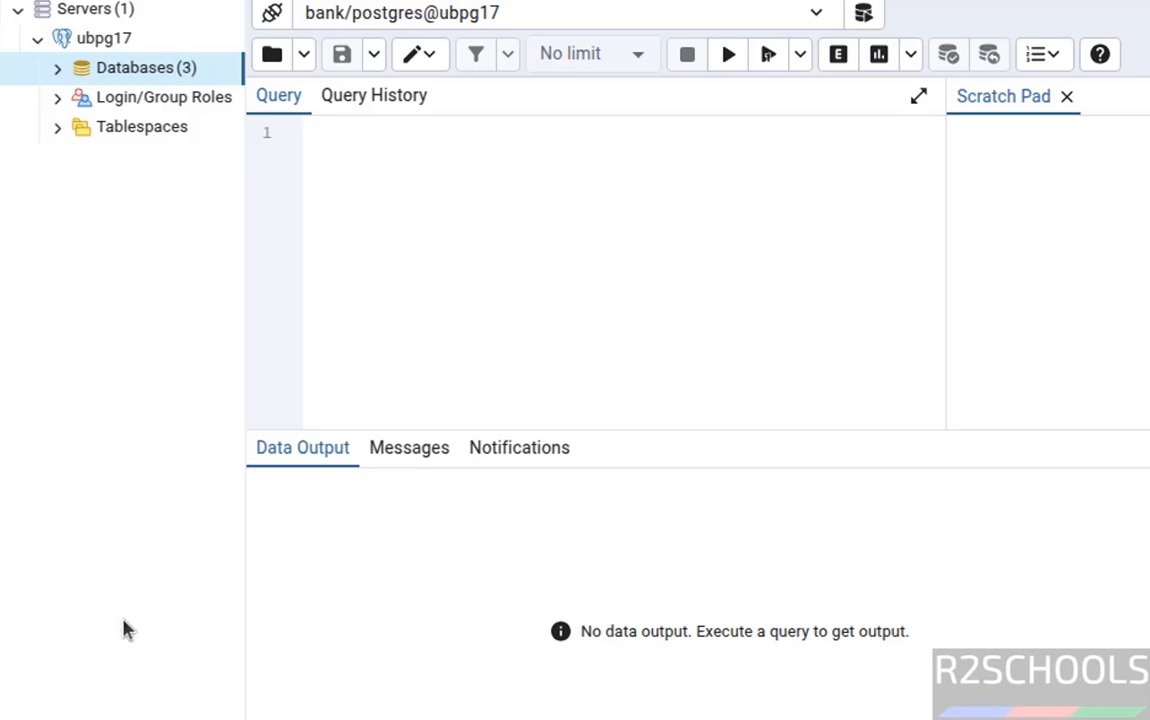
{"action": "key", "text": "alt+Tab"}
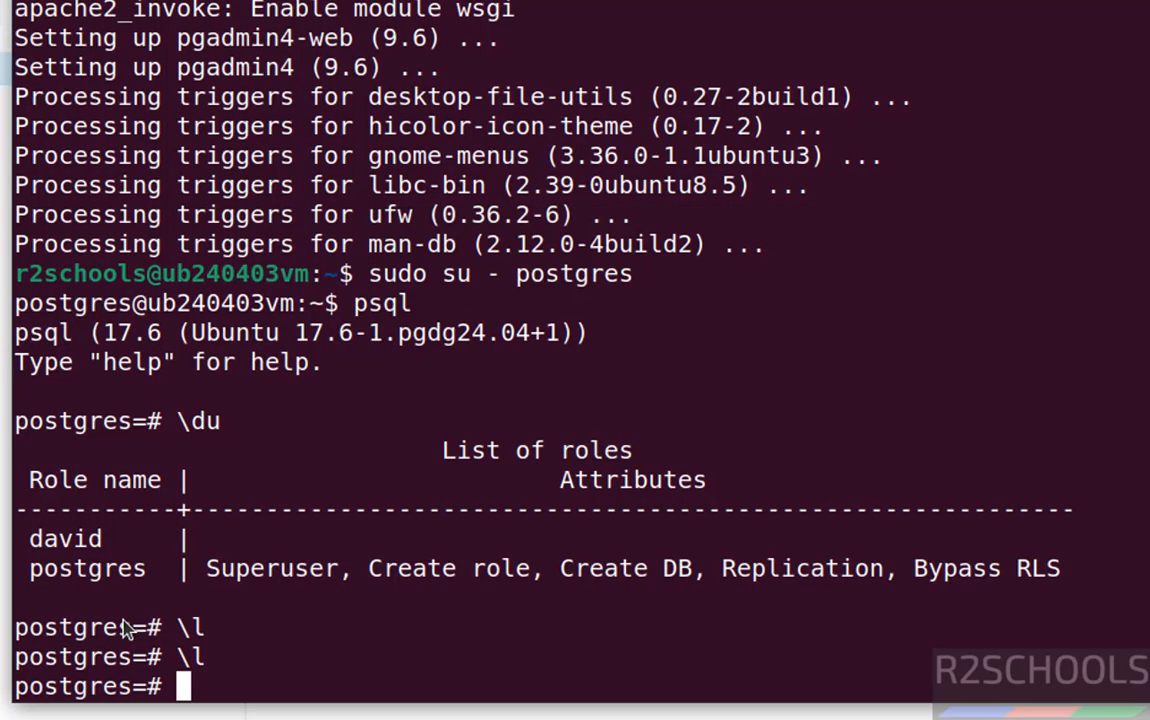
Quit psql, exit the postgres shell, clear the screen and run the pasted setup-web.sh command.
{"action": "type", "text": "\\q"}
{"action": "key", "text": "Return"}
{"action": "type", "text": "exit"}
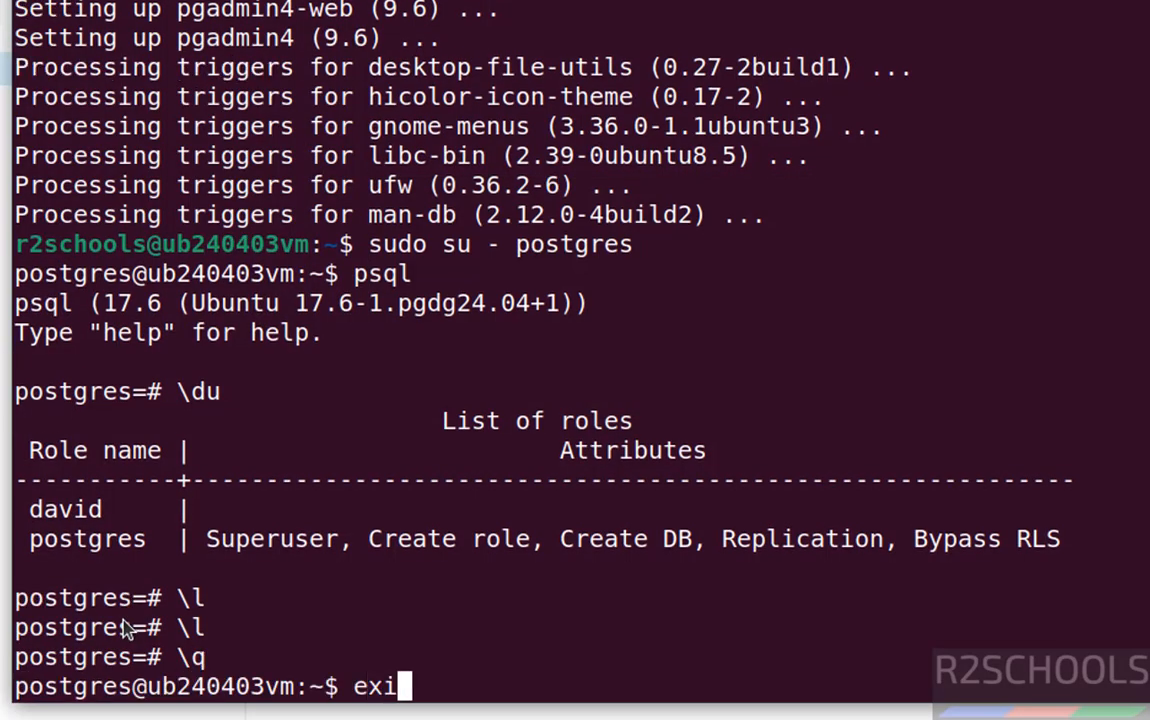
{"action": "key", "text": "Return"}
{"action": "key", "text": "ctrl+l"}
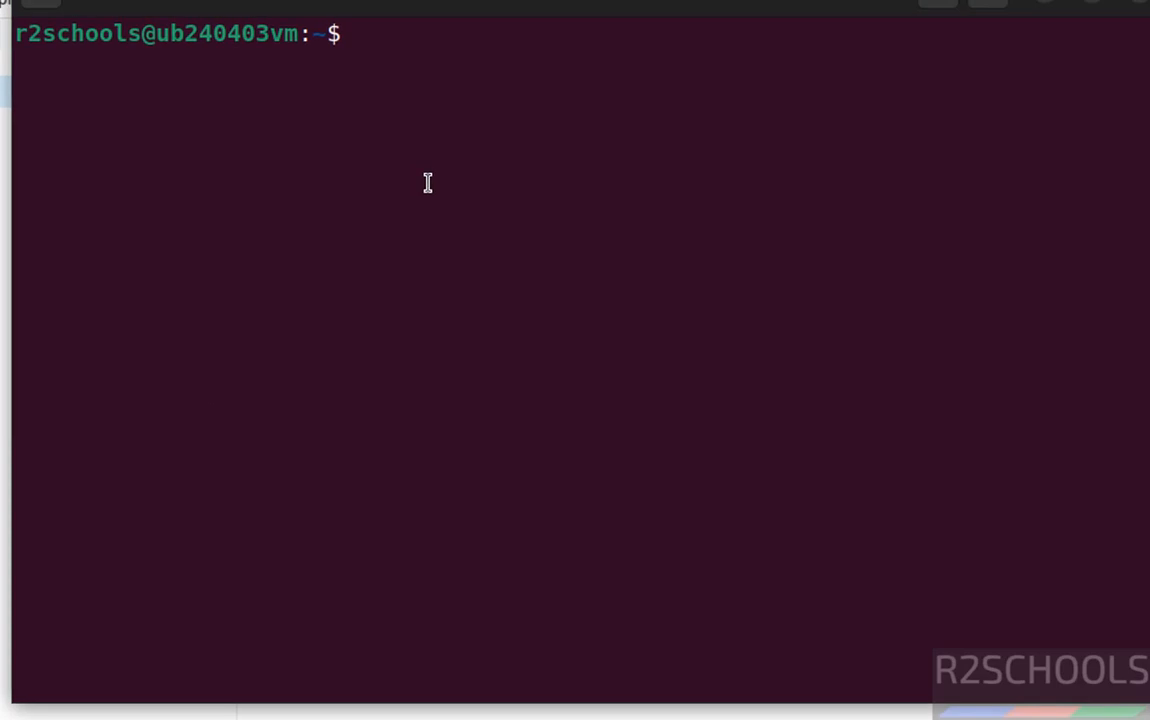
{"action": "right_click", "coordinate": [443, 166]}
{"action": "left_click", "coordinate": [485, 268]}
{"action": "key", "text": "Return"}
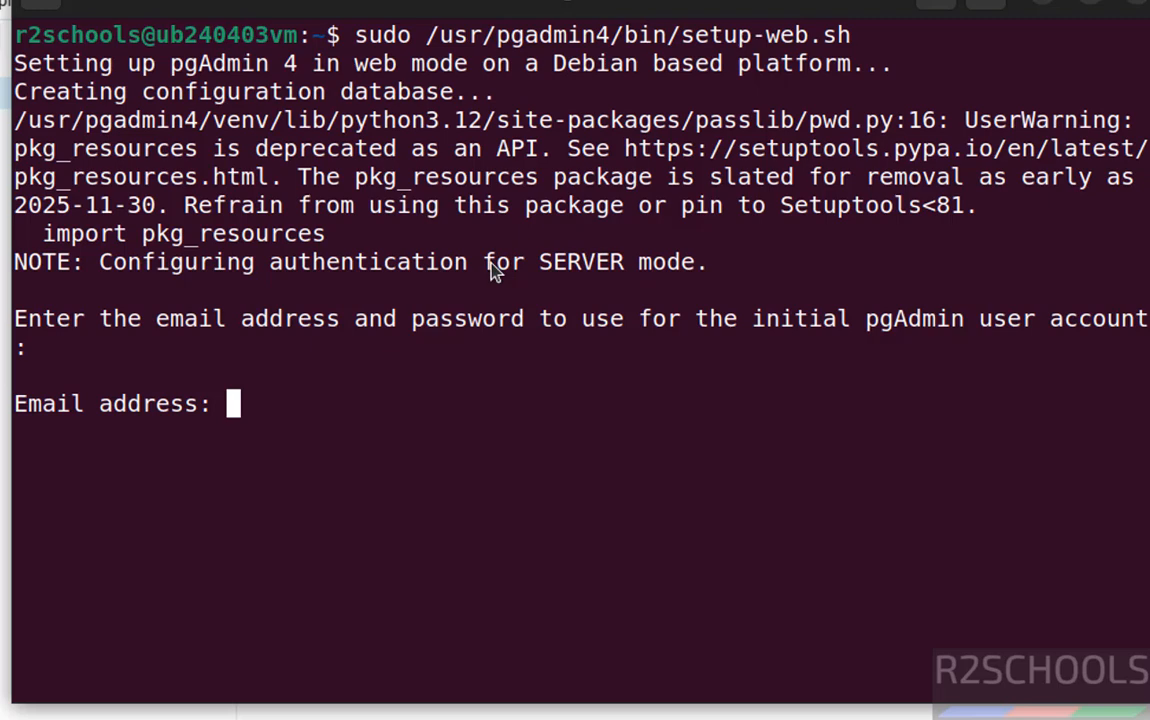
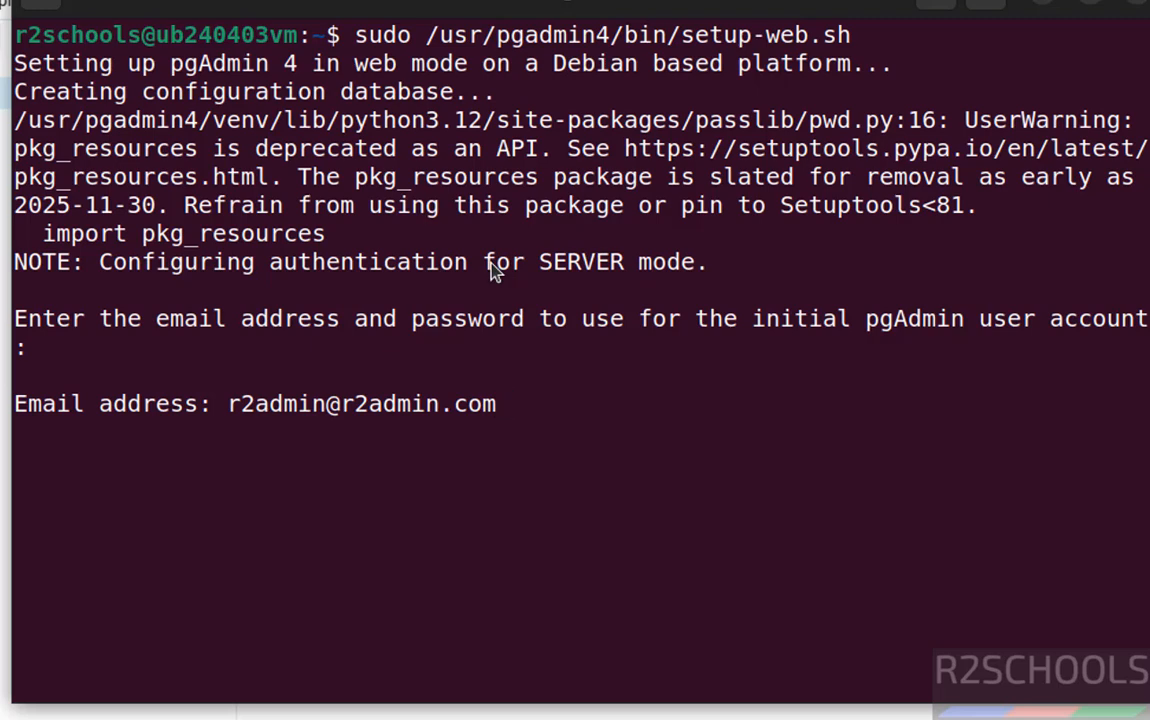
Enter the initial account's e-mail address and password, confirming the password.
{"action": "key", "text": "Return"}
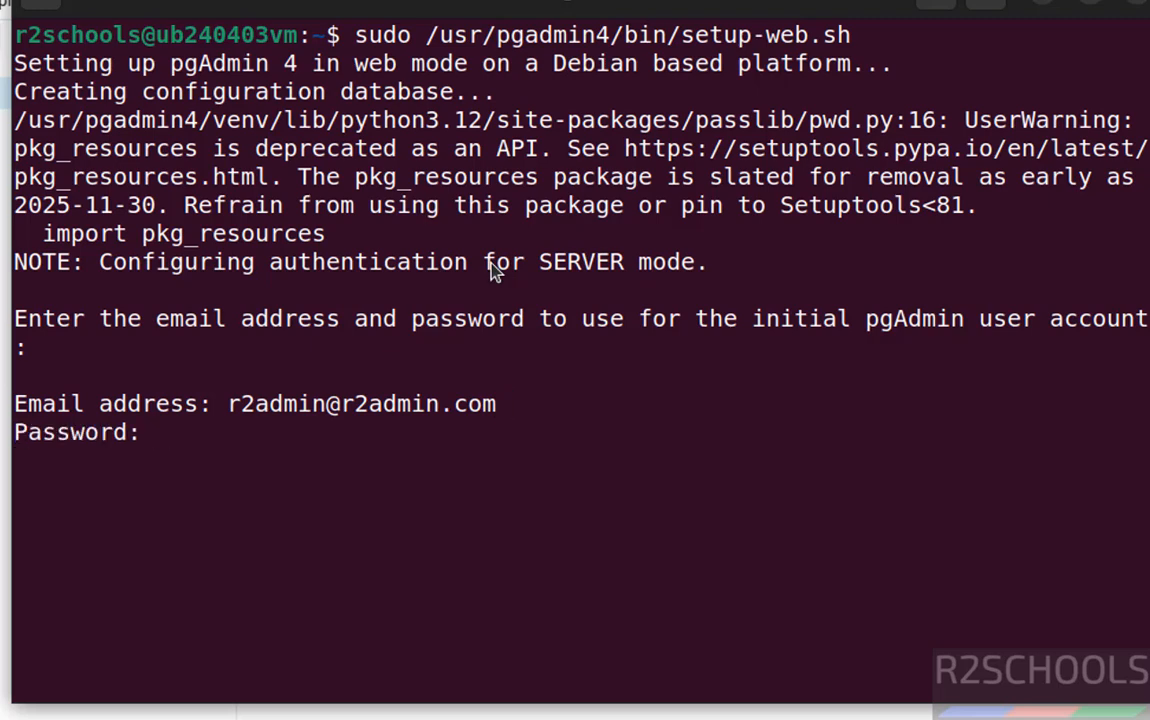
{"action": "key", "text": "Return"}
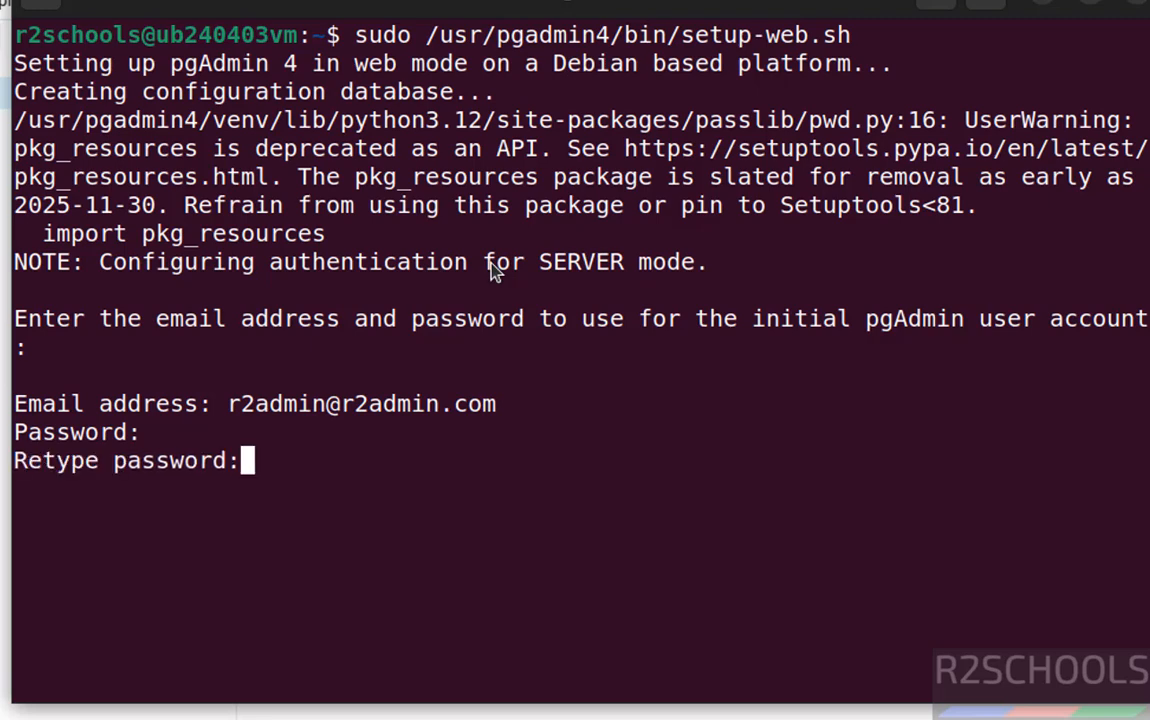
{"action": "key", "text": "Return"}
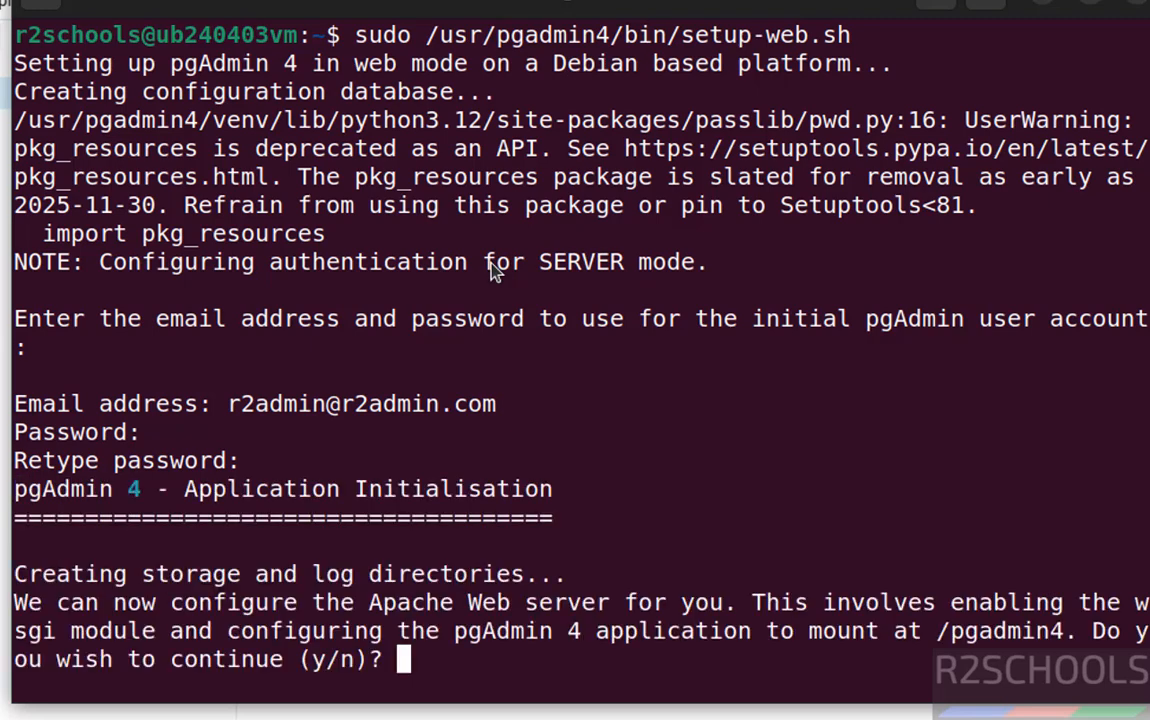
Answer y to configure Apache and y to restart it, then select the pgAdmin web address.
{"action": "type", "text": "y"}
{"action": "key", "text": "Return"}
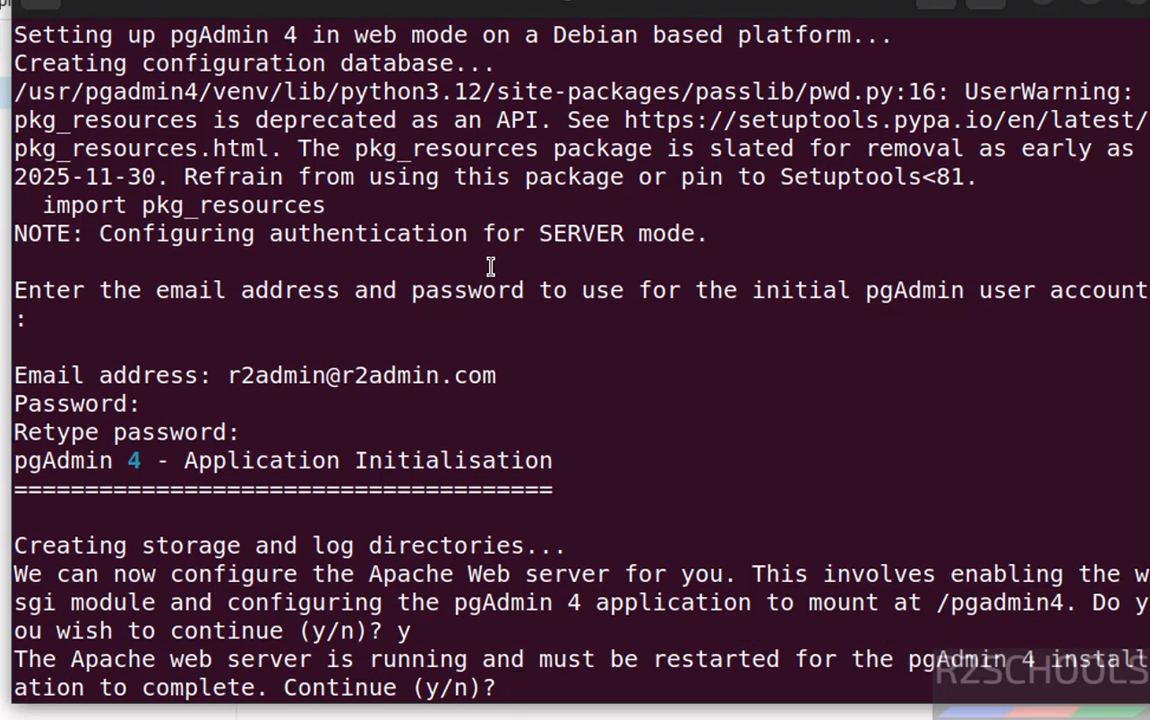
{"action": "type", "text": "y"}
{"action": "key", "text": "Return"}
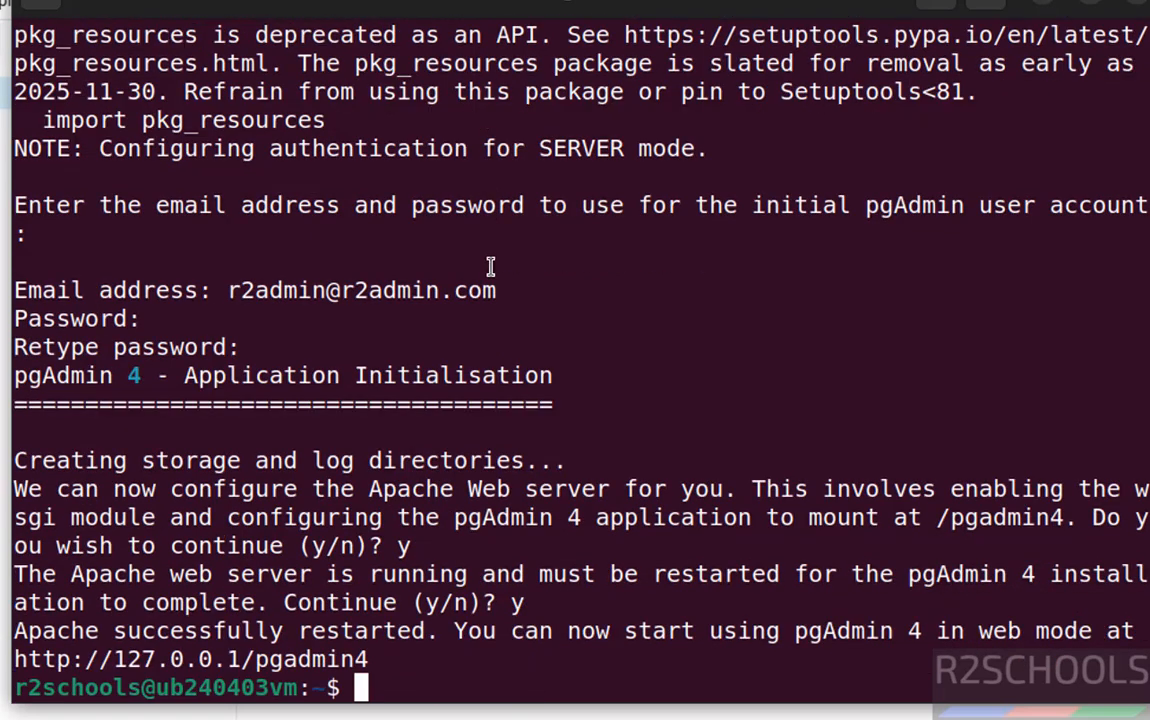
{"action": "triple_click", "coordinate": [355, 659]}
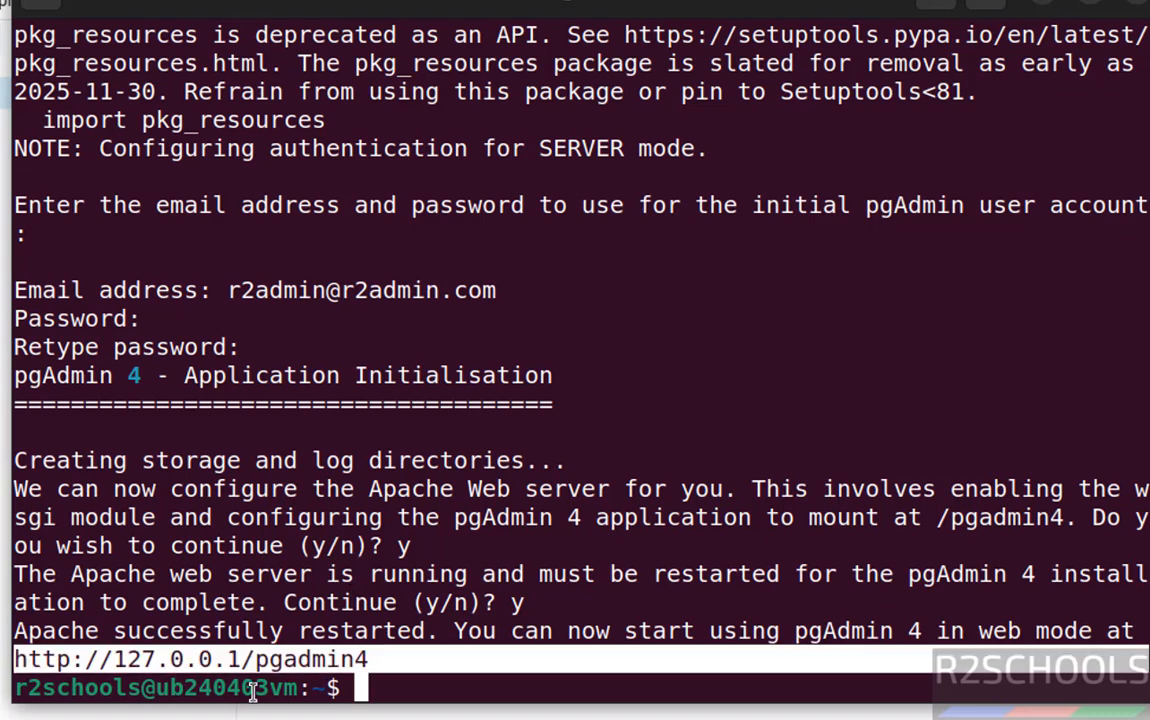
{"action": "double_click", "coordinate": [464, 656]}
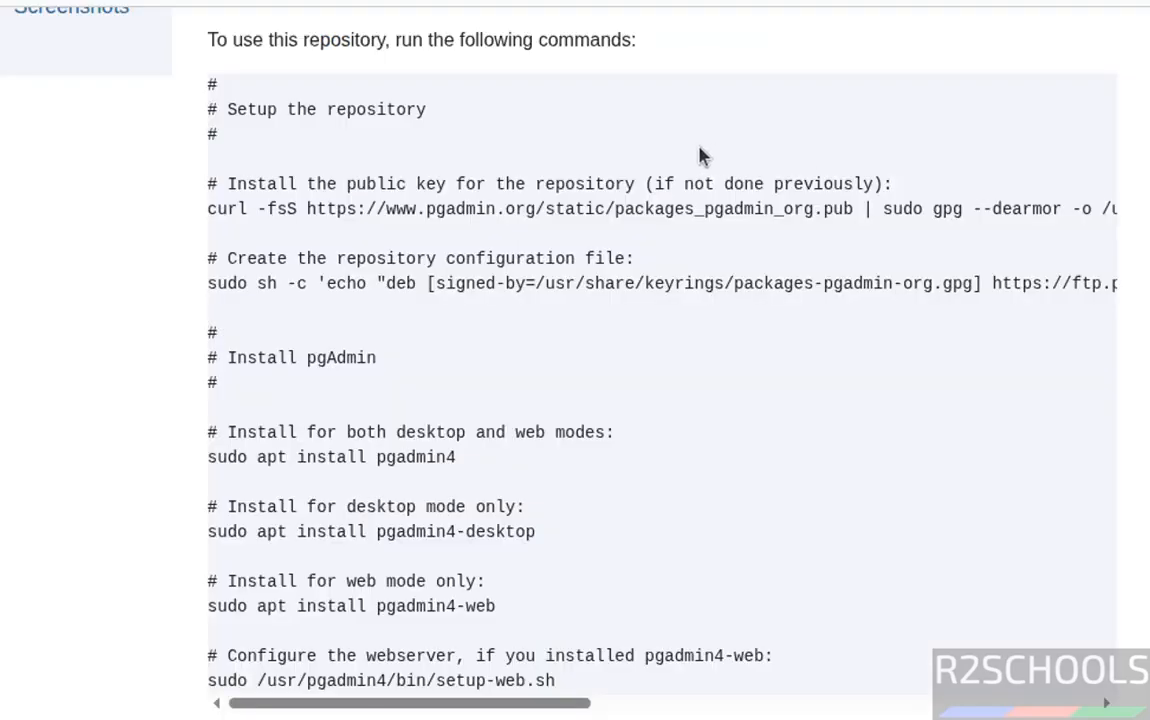
Load localhost/pgadmin4 and 127.0.0.1/pgadmin4 in two new Chrome tabs.
{"action": "key", "text": "ctrl+t"}
{"action": "type", "text": "local"}
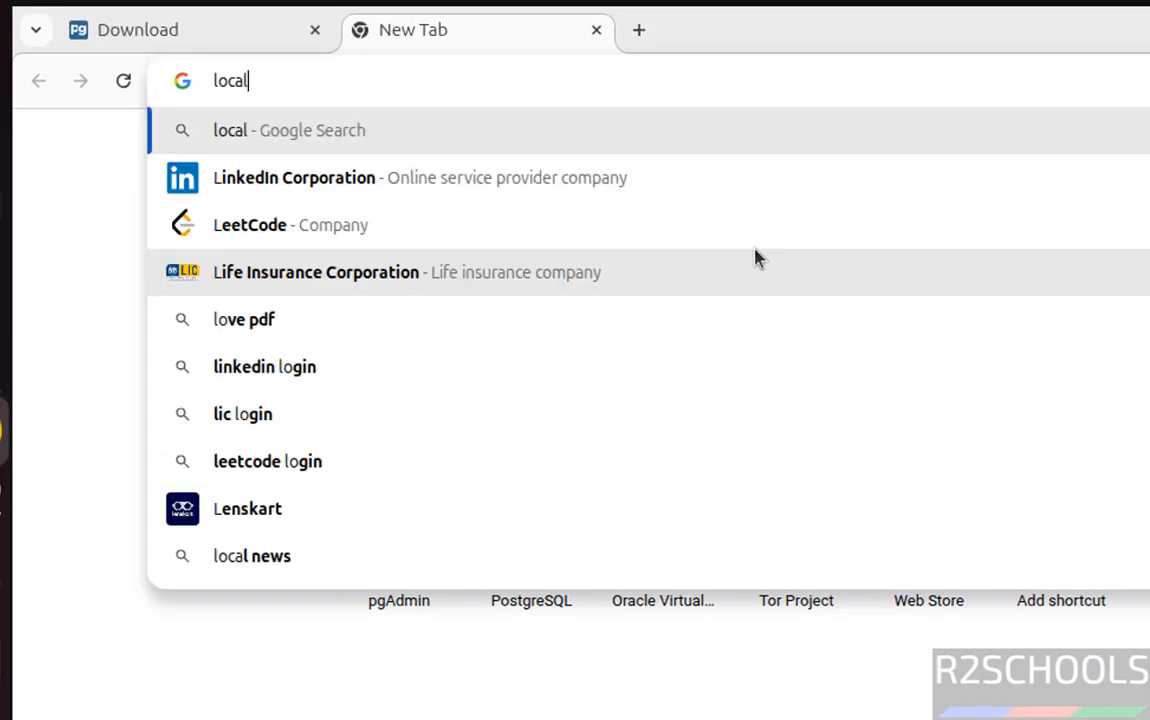
{"action": "type", "text": "host"}
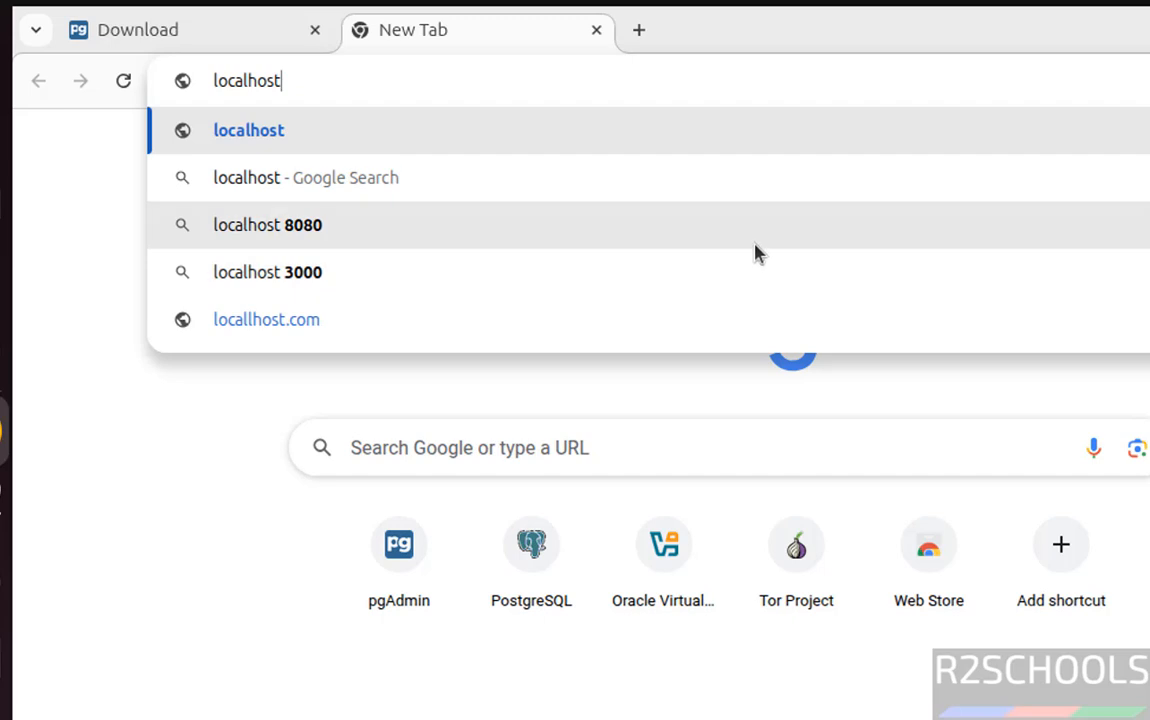
{"action": "type", "text": "/pgadmin4"}
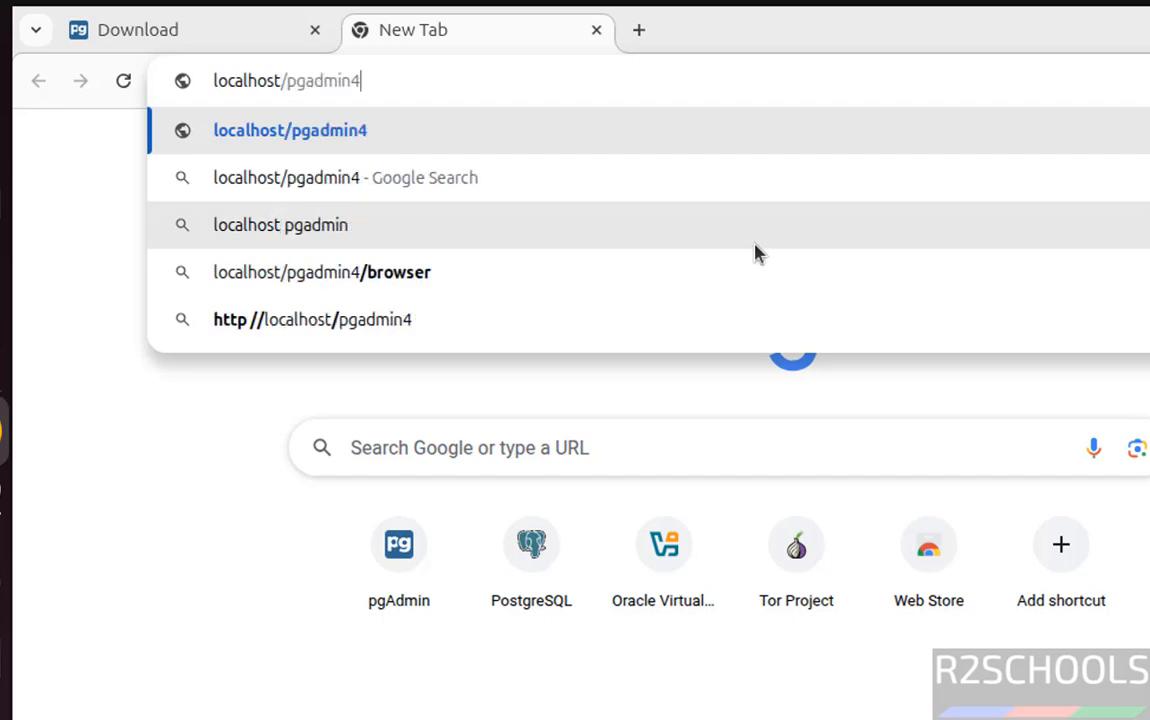
{"action": "key", "text": "Return"}
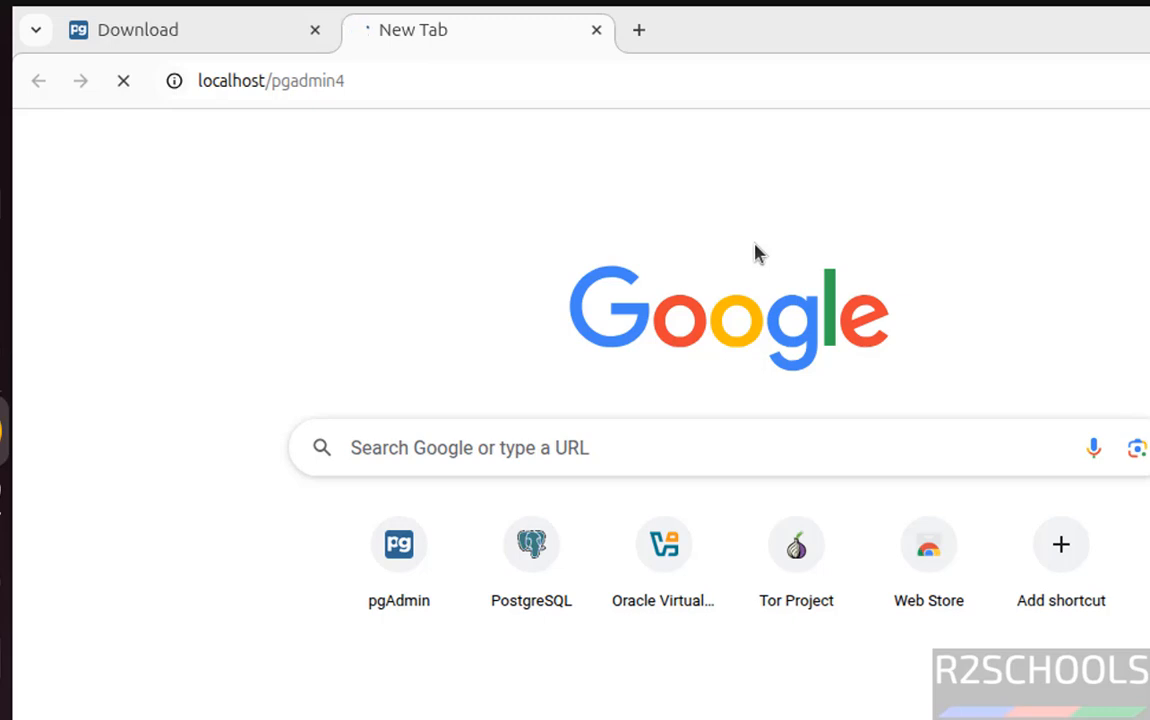
{"action": "key", "text": "ctrl+t"}
{"action": "type", "text": "127"}
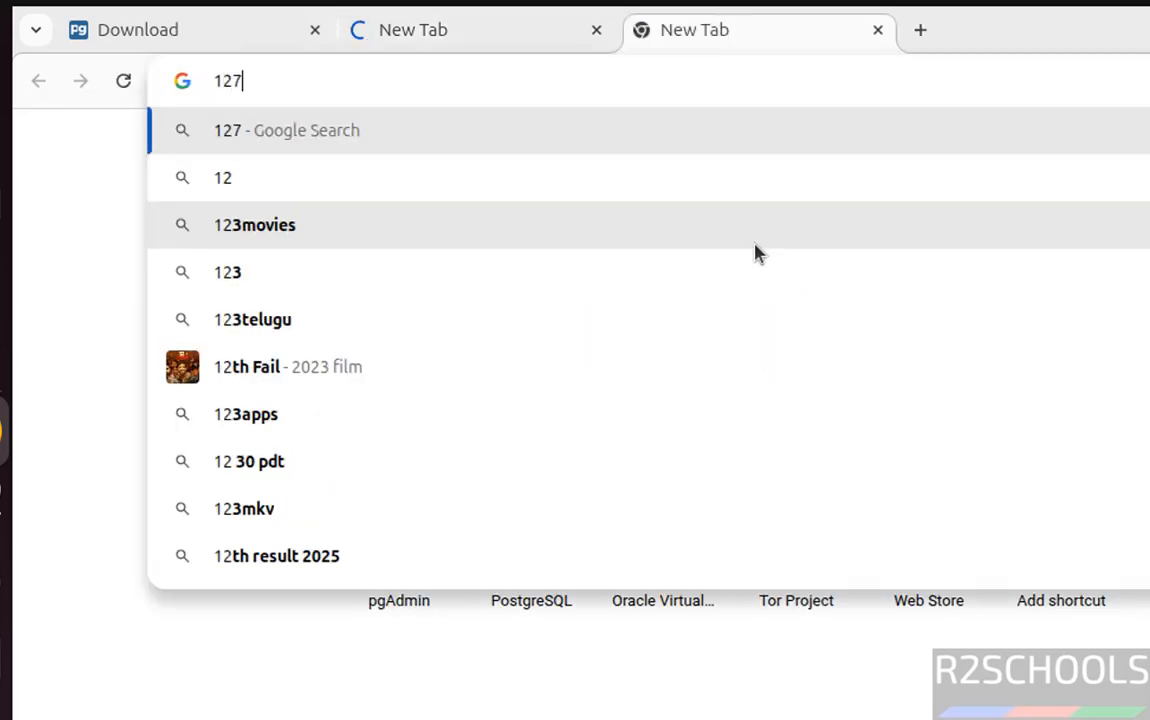
{"action": "type", "text": ".0.0.1"}
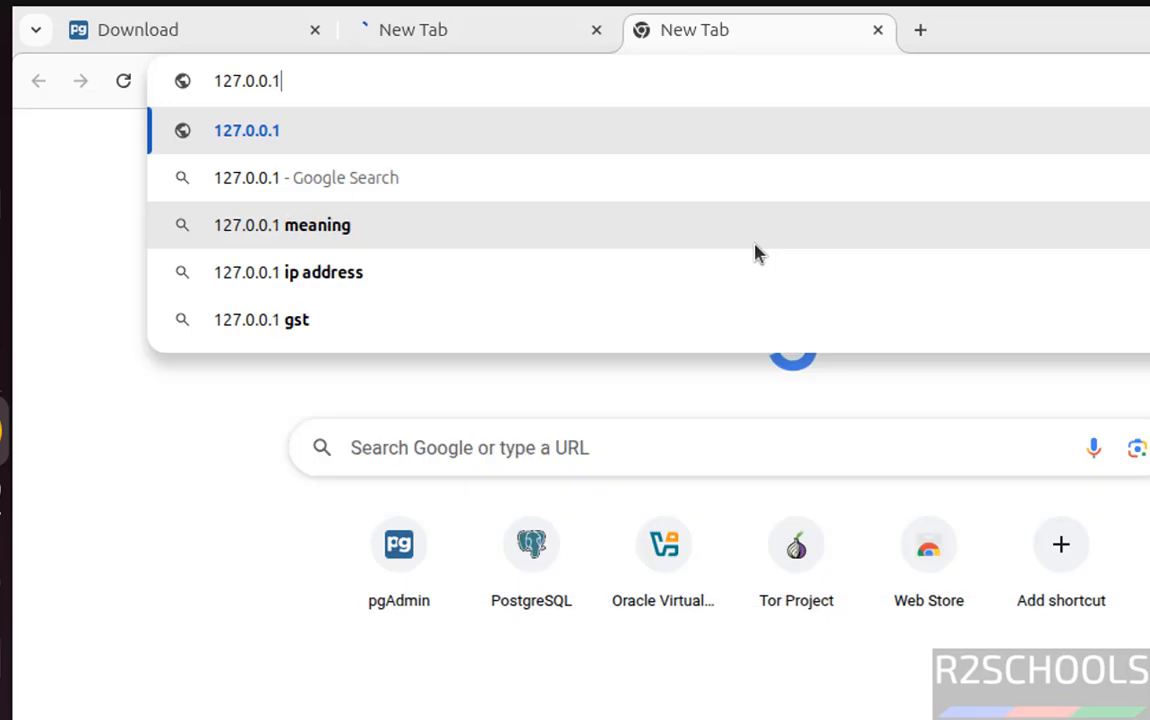
{"action": "type", "text": "/pgadmin4"}
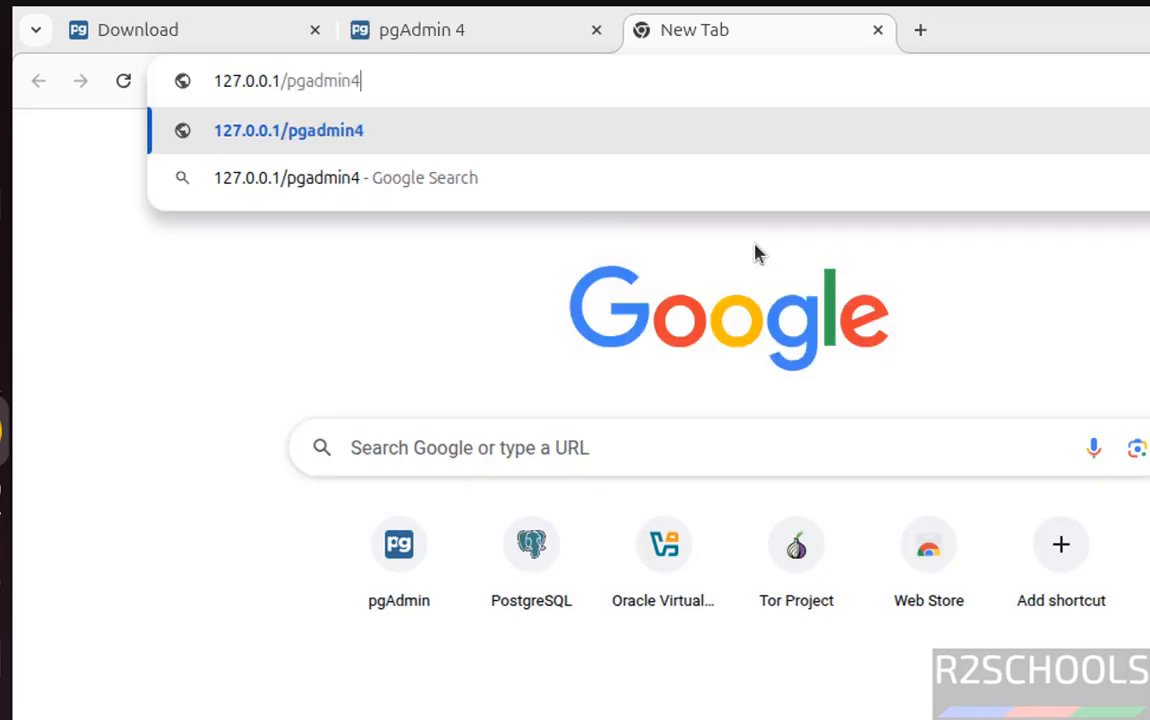
{"action": "key", "text": "Return"}
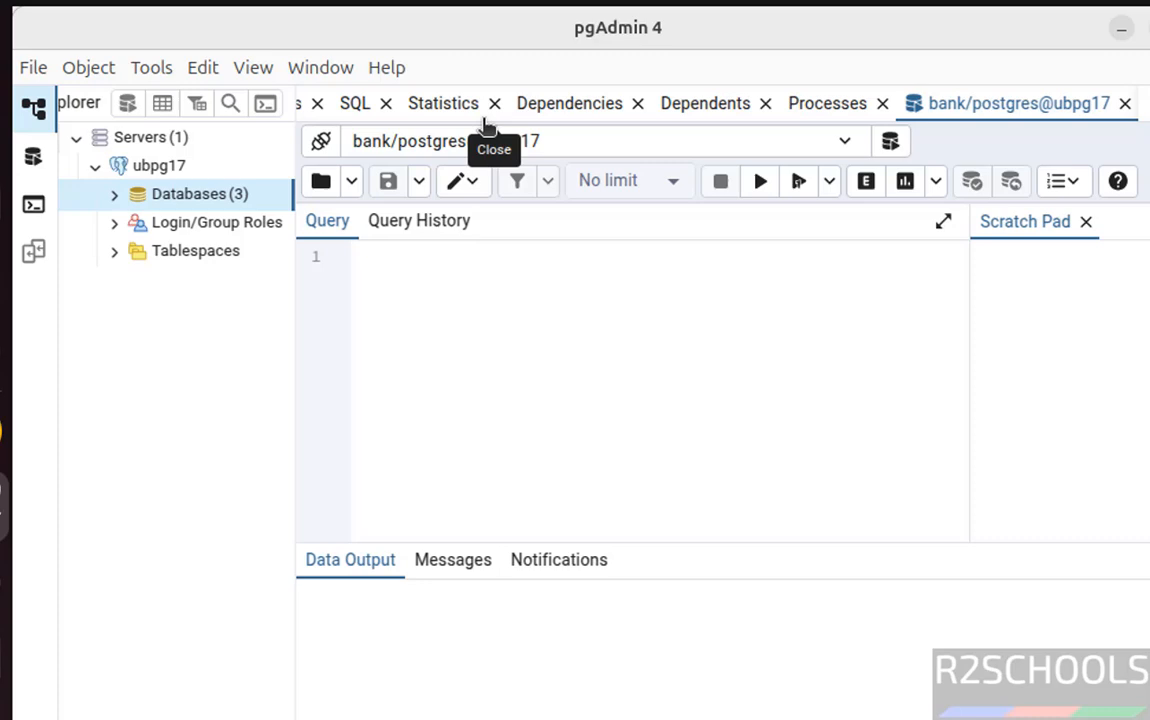
Compare both login tabs and copy the account e-mail from the terminal's setup output.
{"action": "key", "text": "alt+Tab"}
{"action": "key", "text": "alt+Tab"}
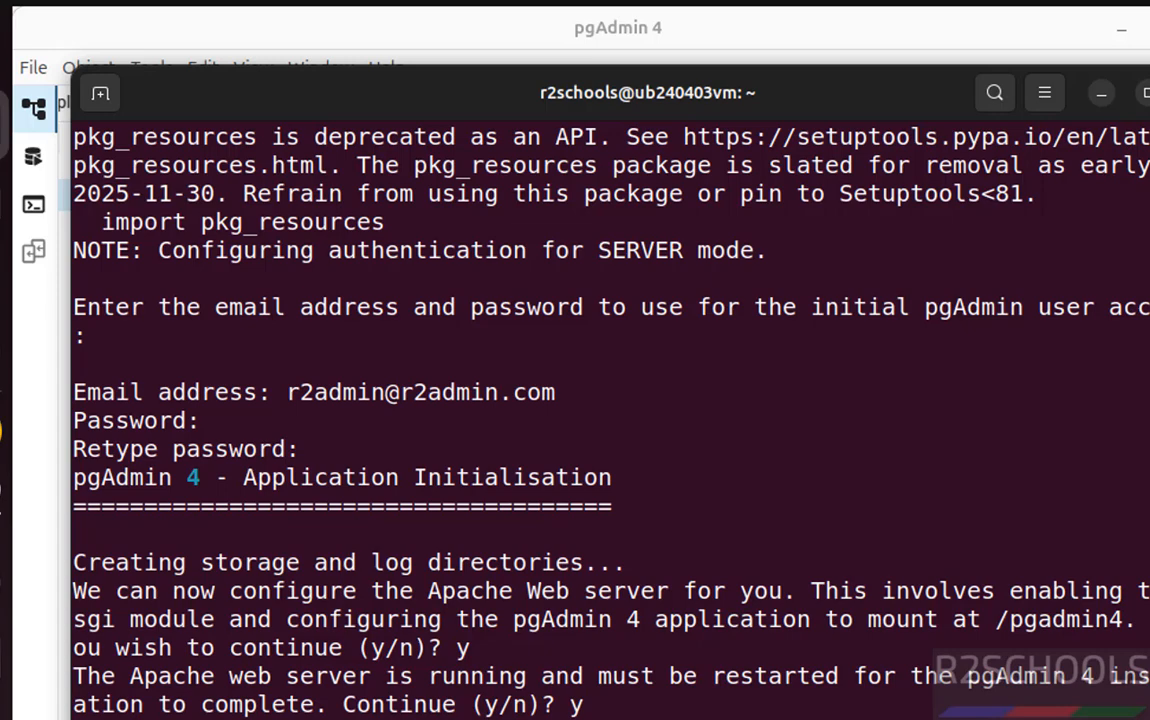
{"action": "key", "text": "alt+Tab"}
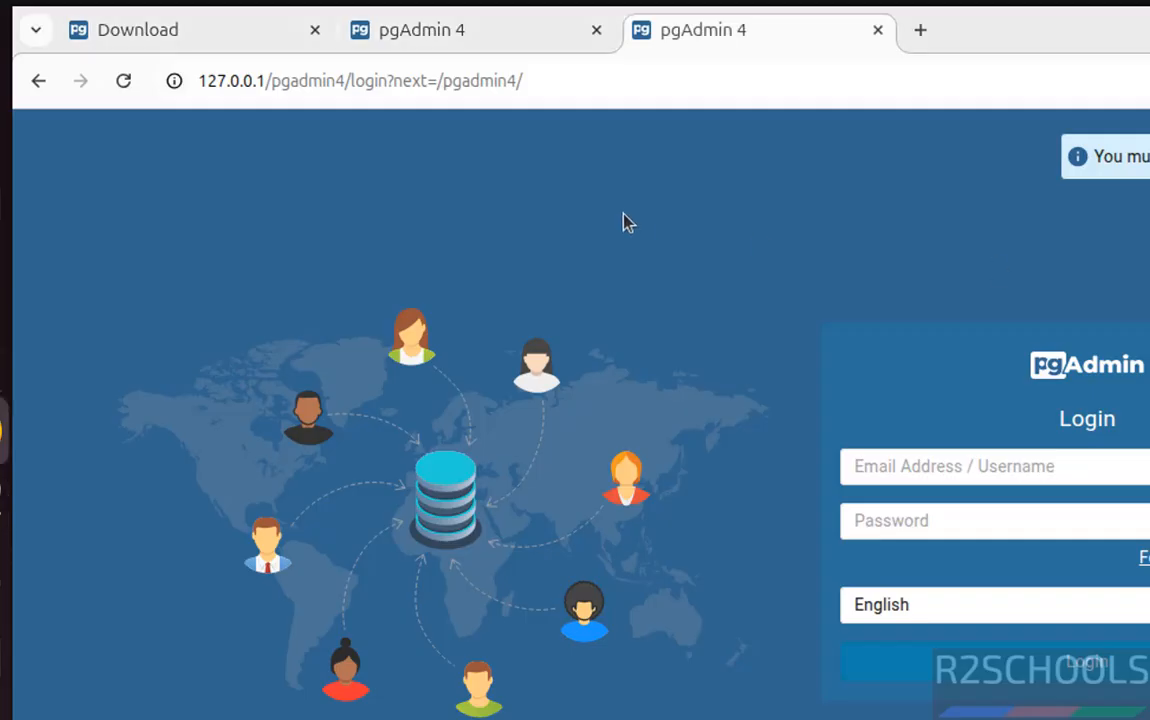
{"action": "left_click", "coordinate": [425, 45]}
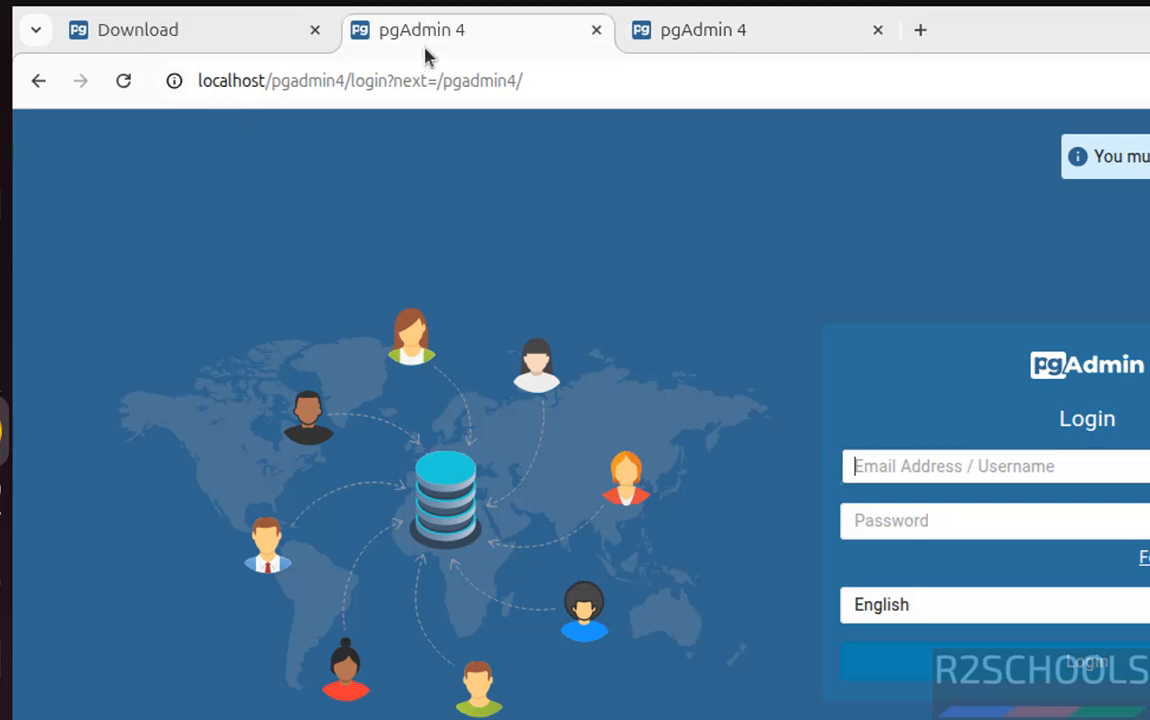
{"action": "left_click", "coordinate": [645, 45]}
{"action": "left_click", "coordinate": [860, 466]}
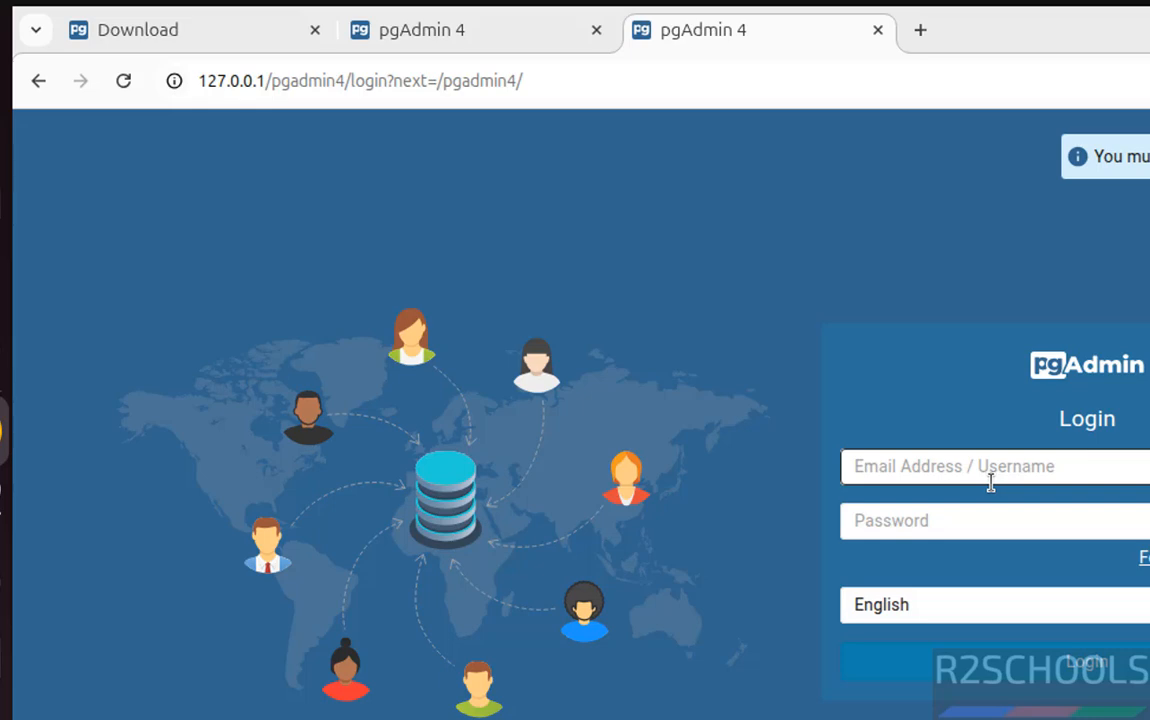
{"action": "key", "text": "alt+Tab"}
{"action": "key", "text": "alt+Tab"}
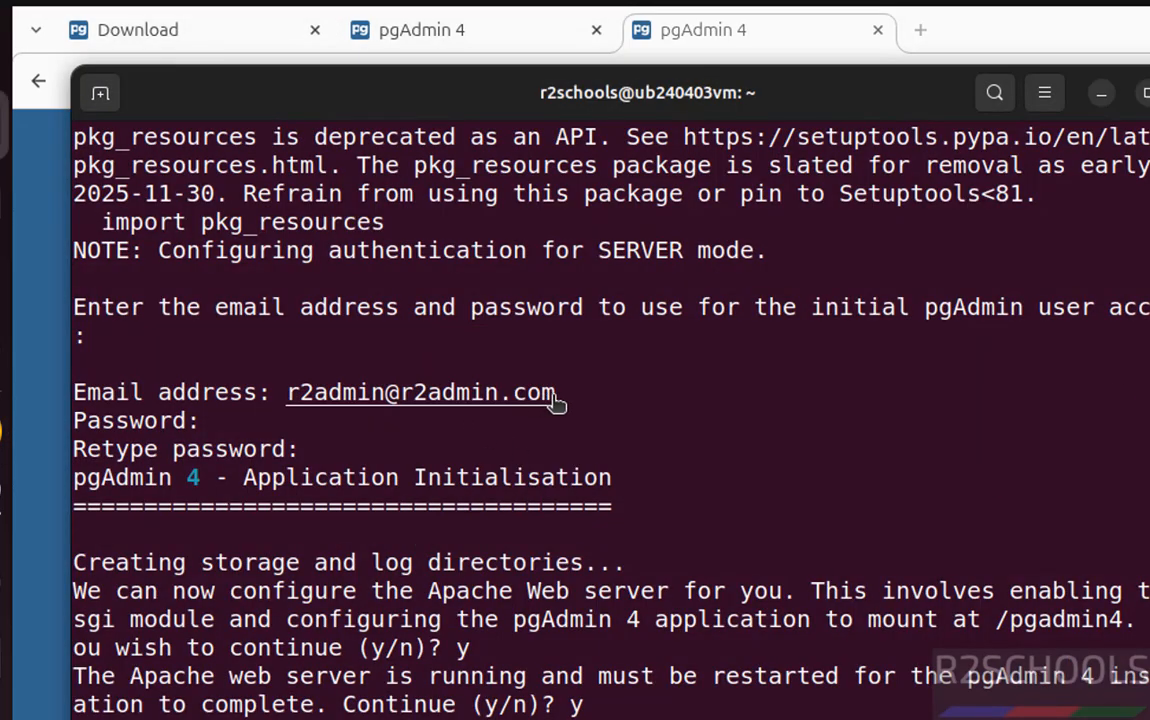
{"action": "left_click_drag", "start_coordinate": [558, 393], "coordinate": [287, 393]}
{"action": "right_click", "coordinate": [291, 397]}
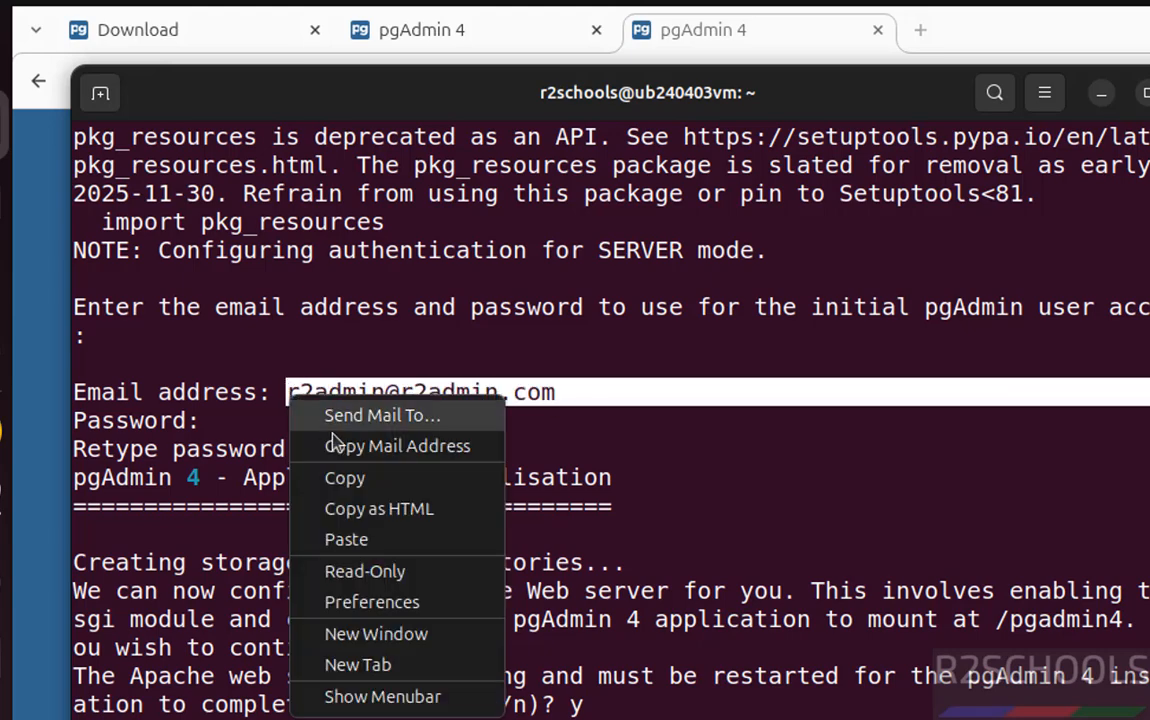
{"action": "left_click", "coordinate": [345, 479]}
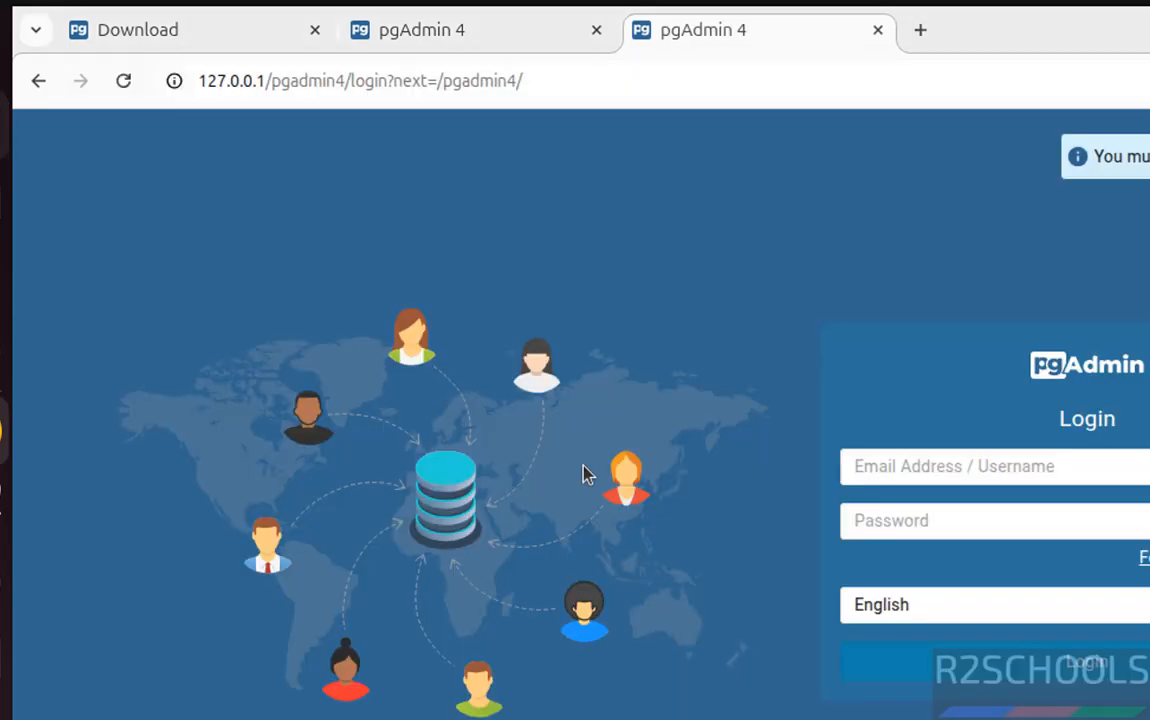
Log in at 127.0.0.1/pgadmin4 with the account e-mail and password.
{"action": "left_click", "coordinate": [1109, 470]}
{"action": "left_click", "coordinate": [998, 522]}
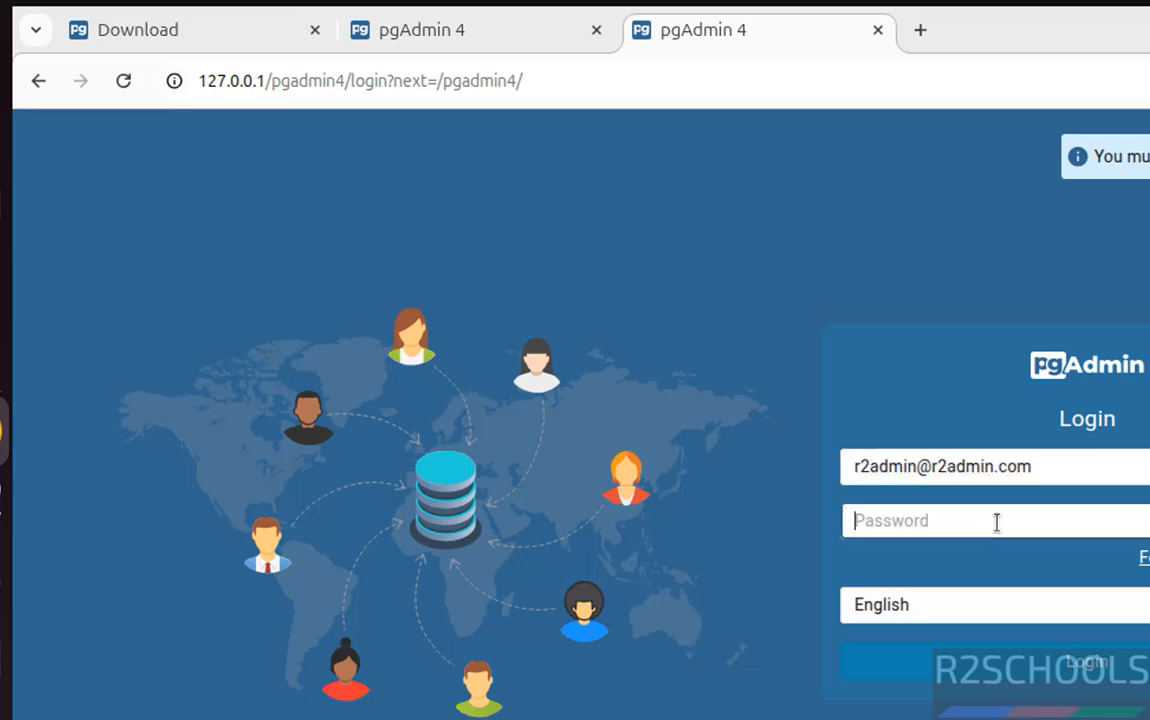
{"action": "type", "text": "••••"}
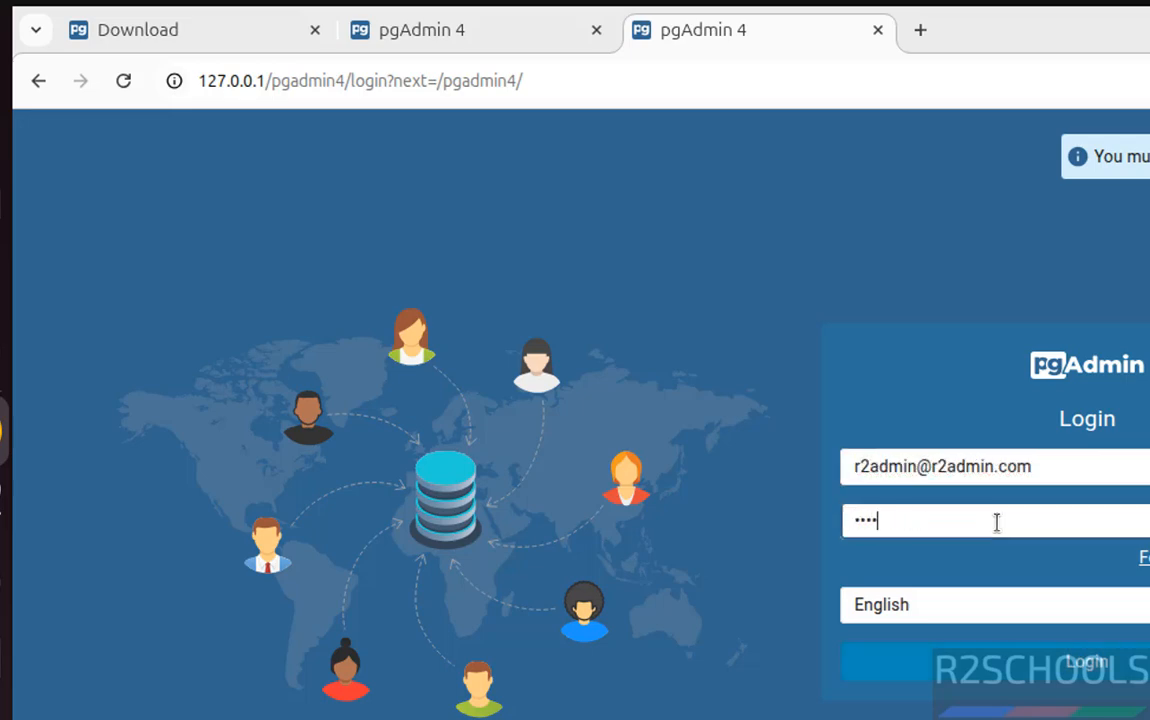
{"action": "type", "text": "•••••"}
{"action": "key", "text": "Return"}
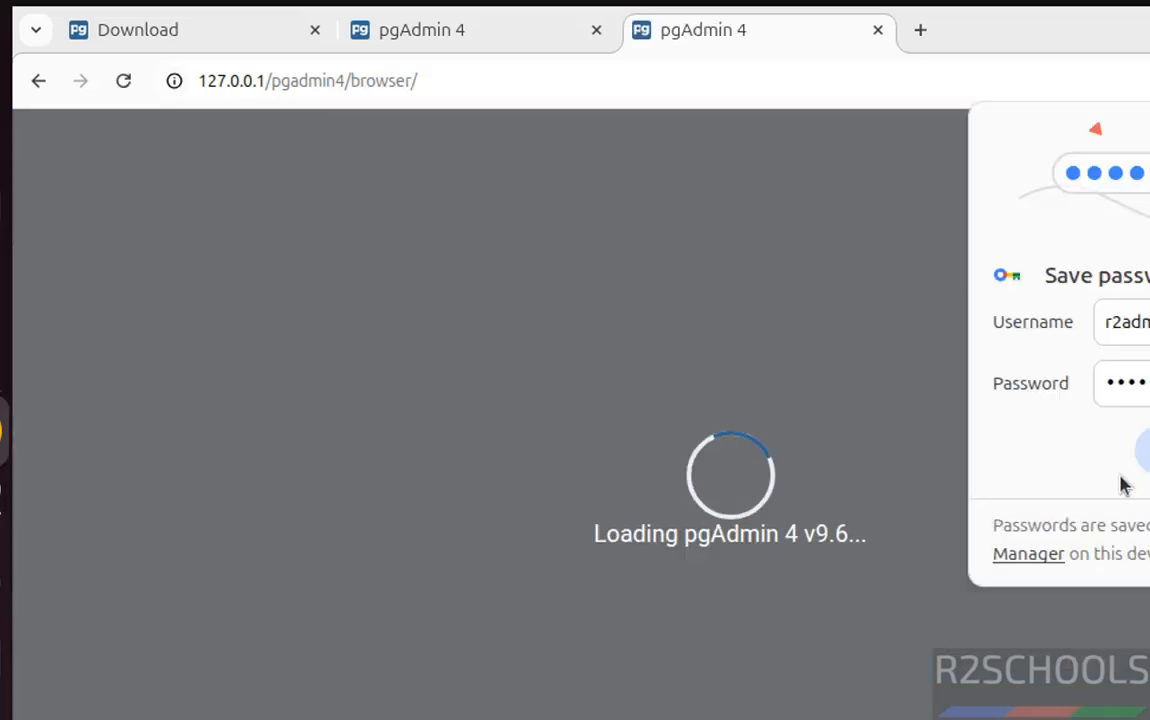
Dismiss the save-password offer and start registering a new server named ubpg176.
{"action": "left_click", "coordinate": [1148, 451]}
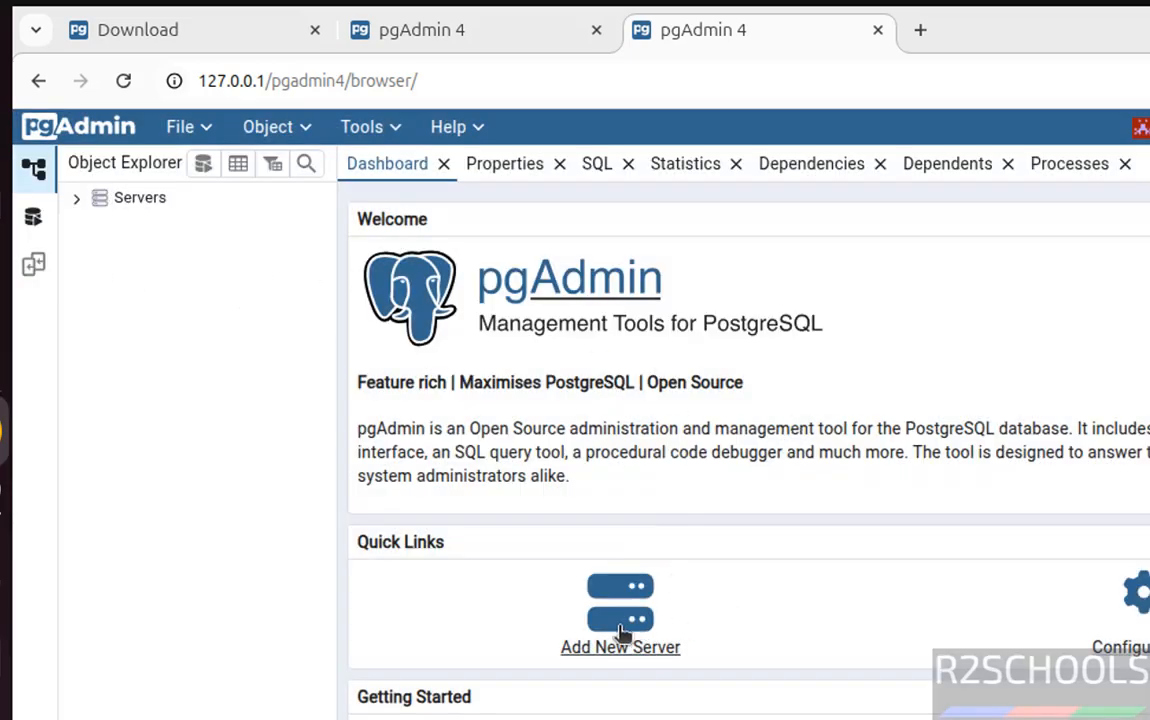
{"action": "right_click", "coordinate": [105, 204]}
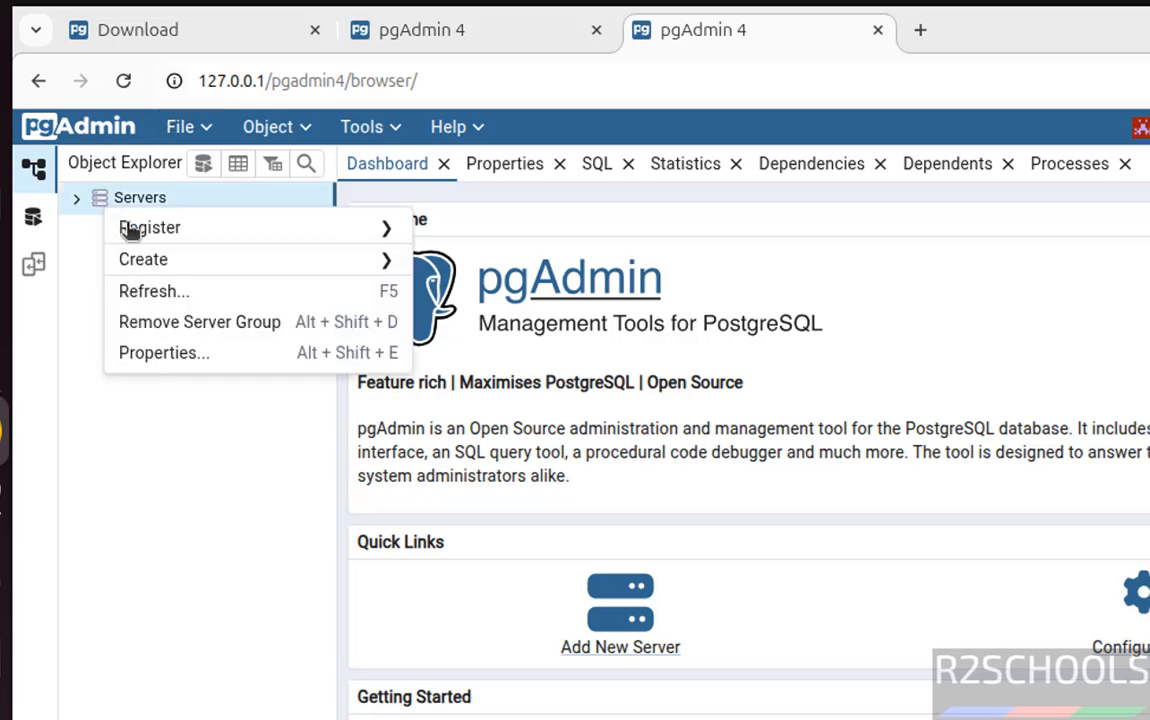
{"action": "mouse_move", "coordinate": [164, 231]}
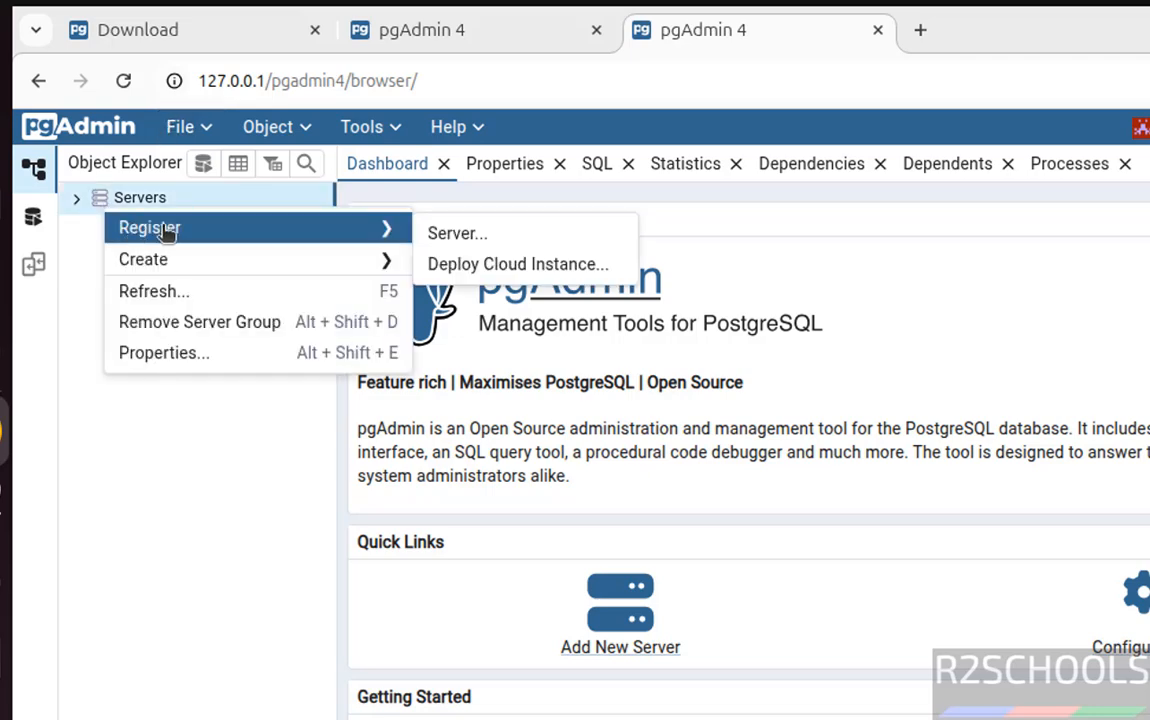
{"action": "left_click", "coordinate": [474, 233]}
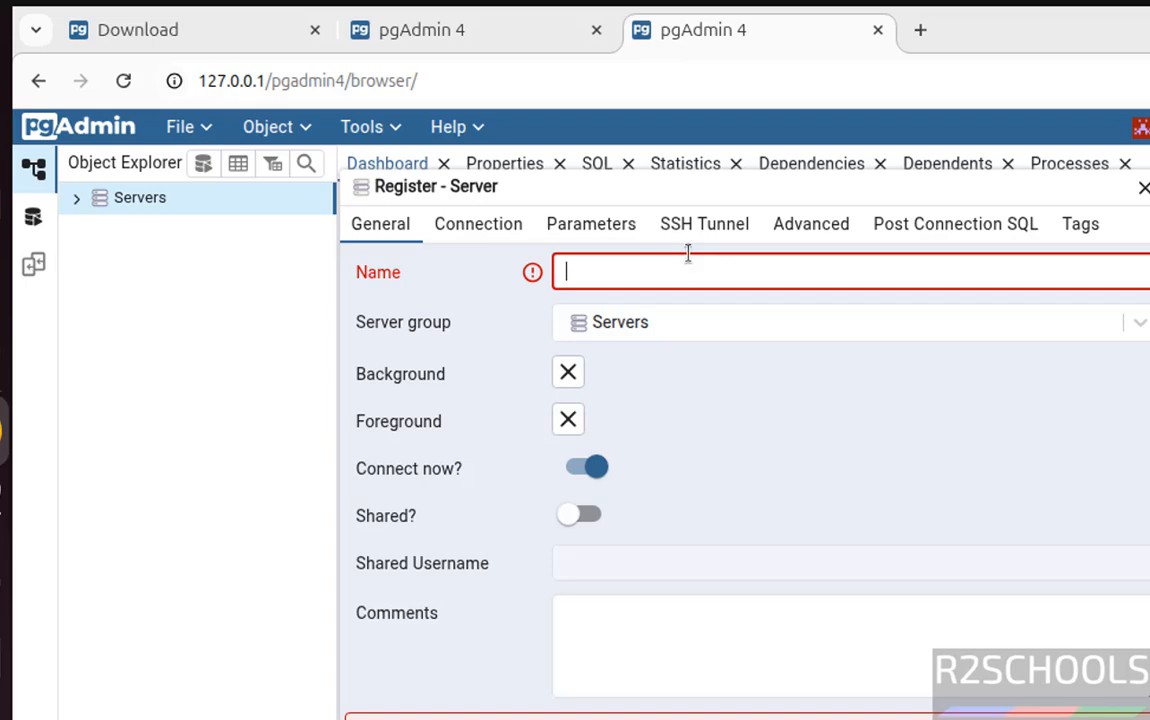
{"action": "type", "text": "ubpg176"}
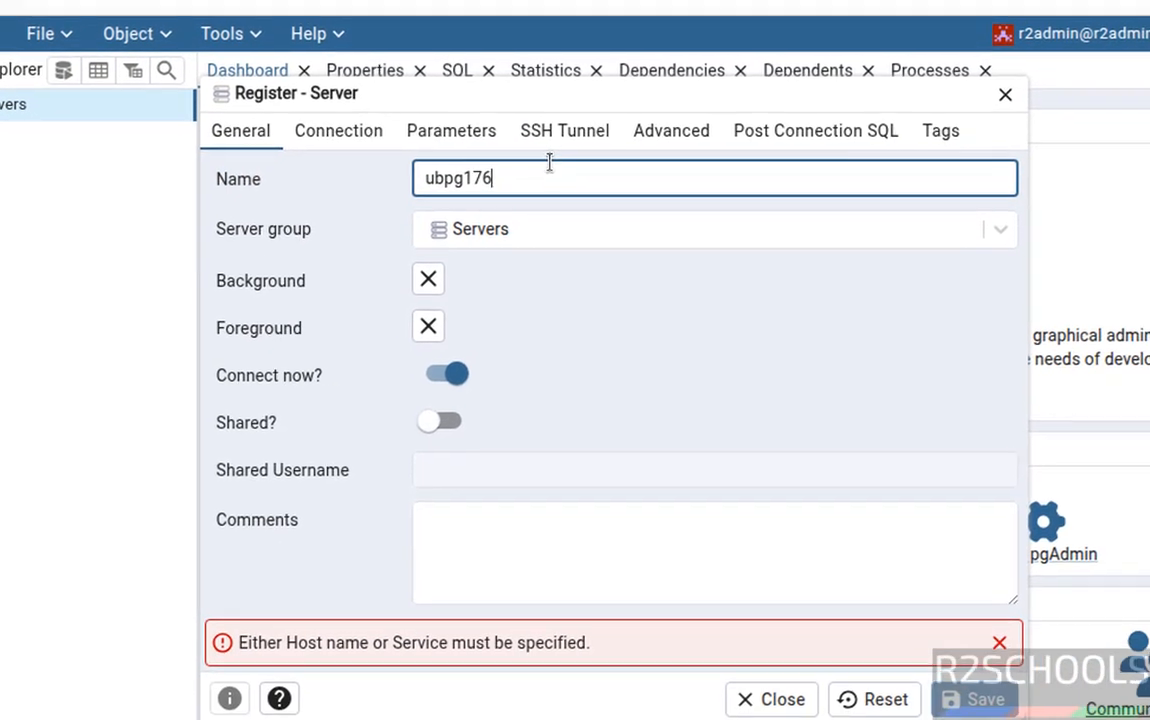
Set the connection to host localhost with username postgres and save the server.
{"action": "left_click", "coordinate": [364, 147]}
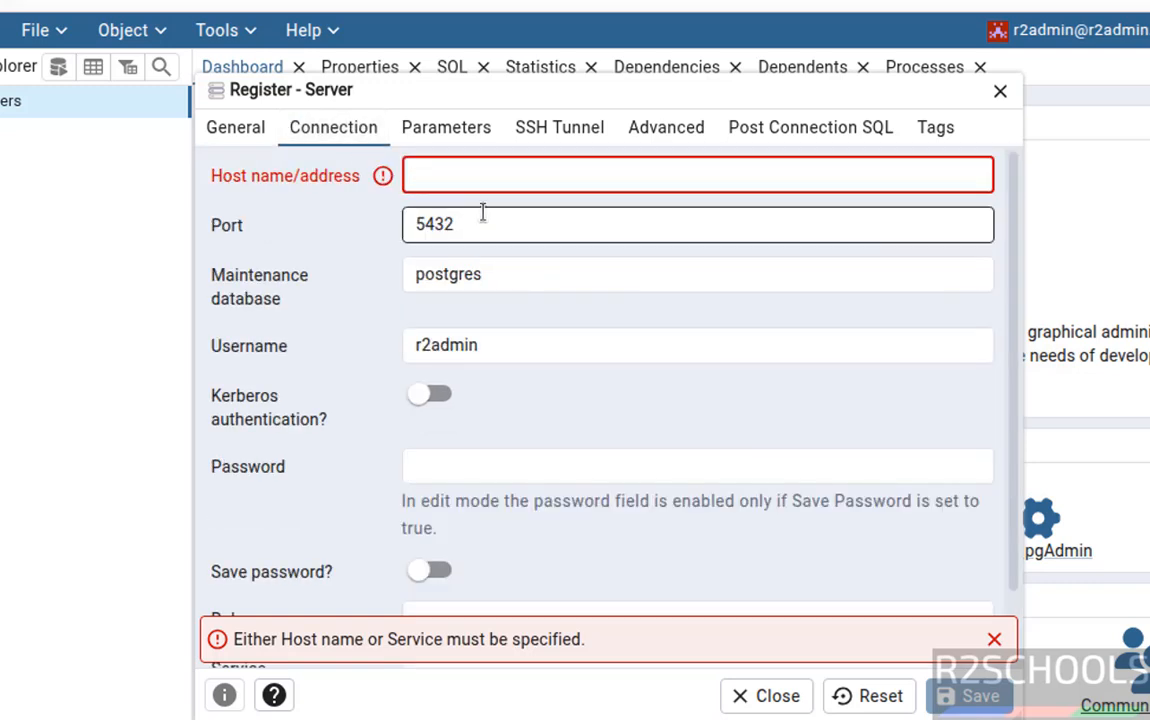
{"action": "left_click", "coordinate": [450, 176]}
{"action": "type", "text": "localhost"}
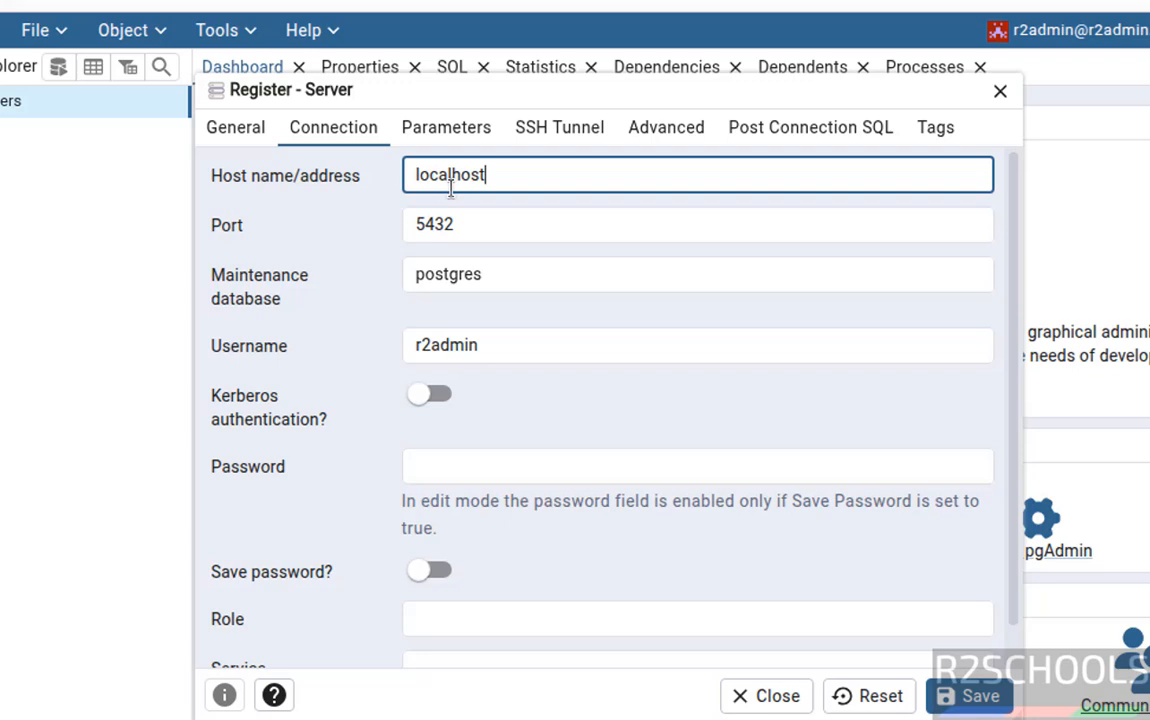
{"action": "left_click", "coordinate": [493, 272]}
{"action": "left_click_drag", "start_coordinate": [504, 344], "coordinate": [333, 348]}
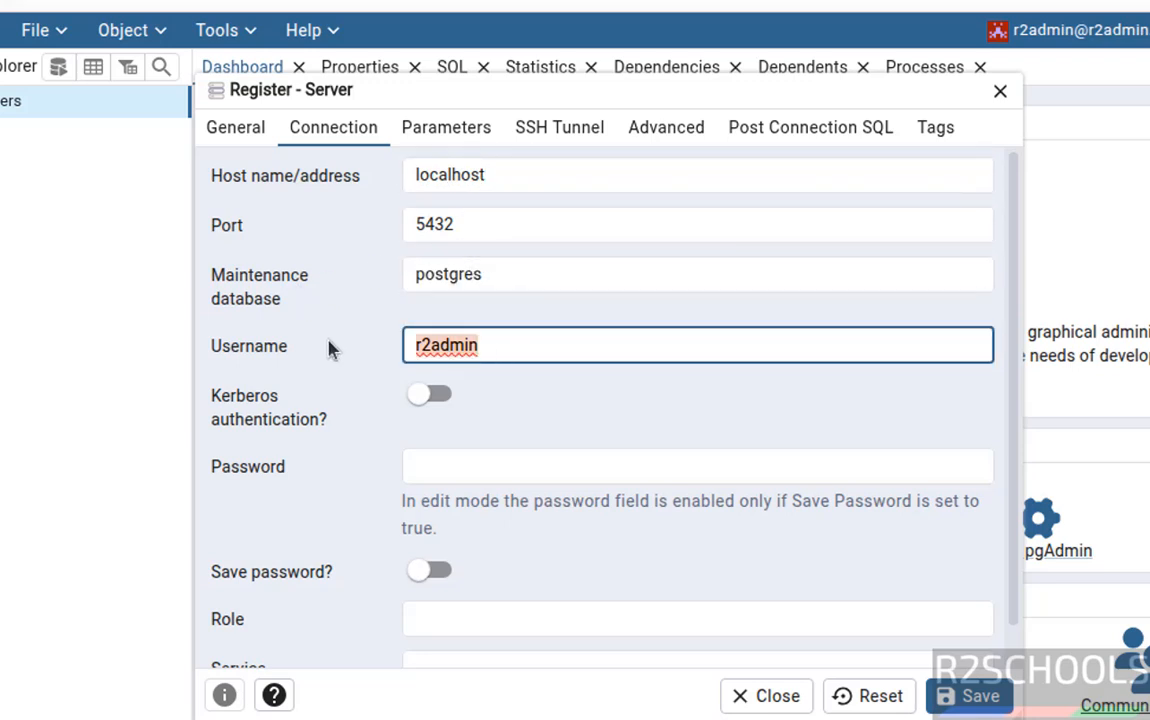
{"action": "type", "text": "postgres"}
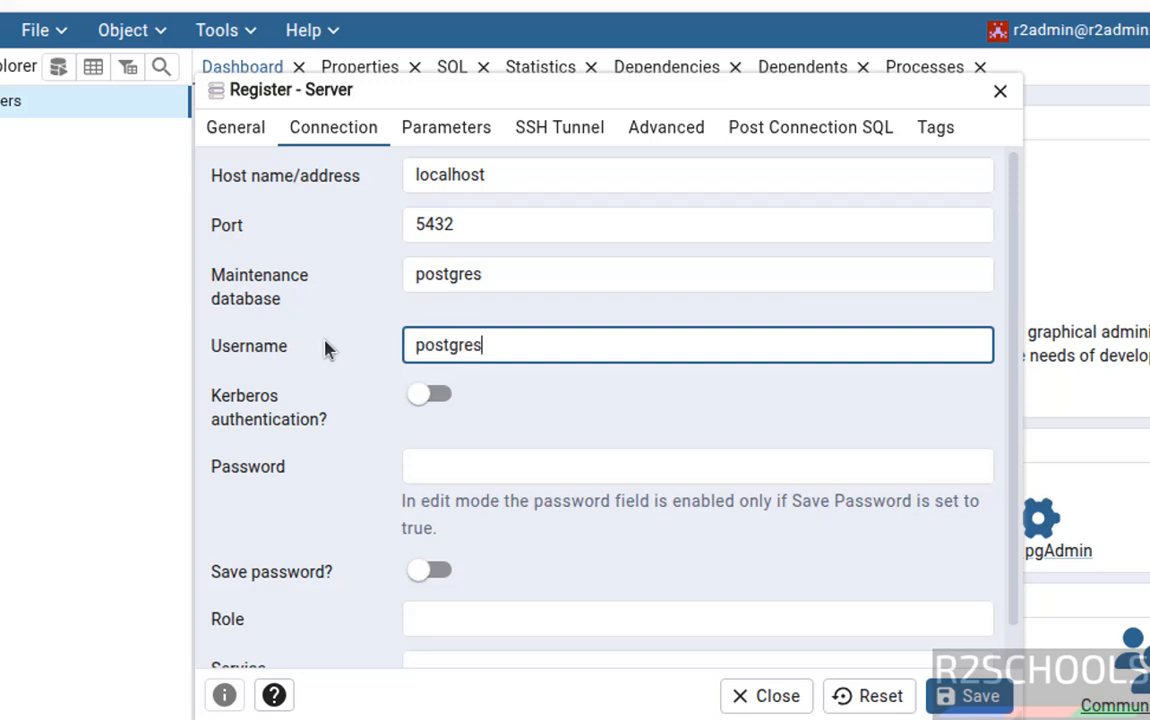
{"action": "left_click", "coordinate": [519, 470]}
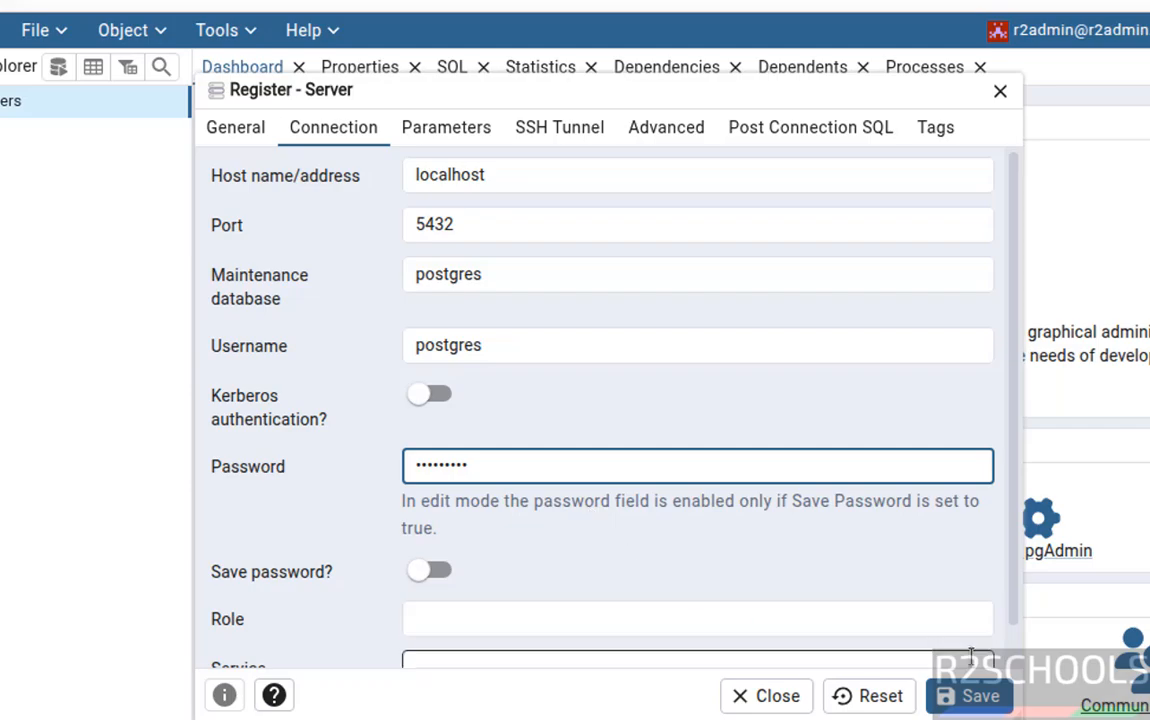
{"action": "left_click", "coordinate": [967, 697]}
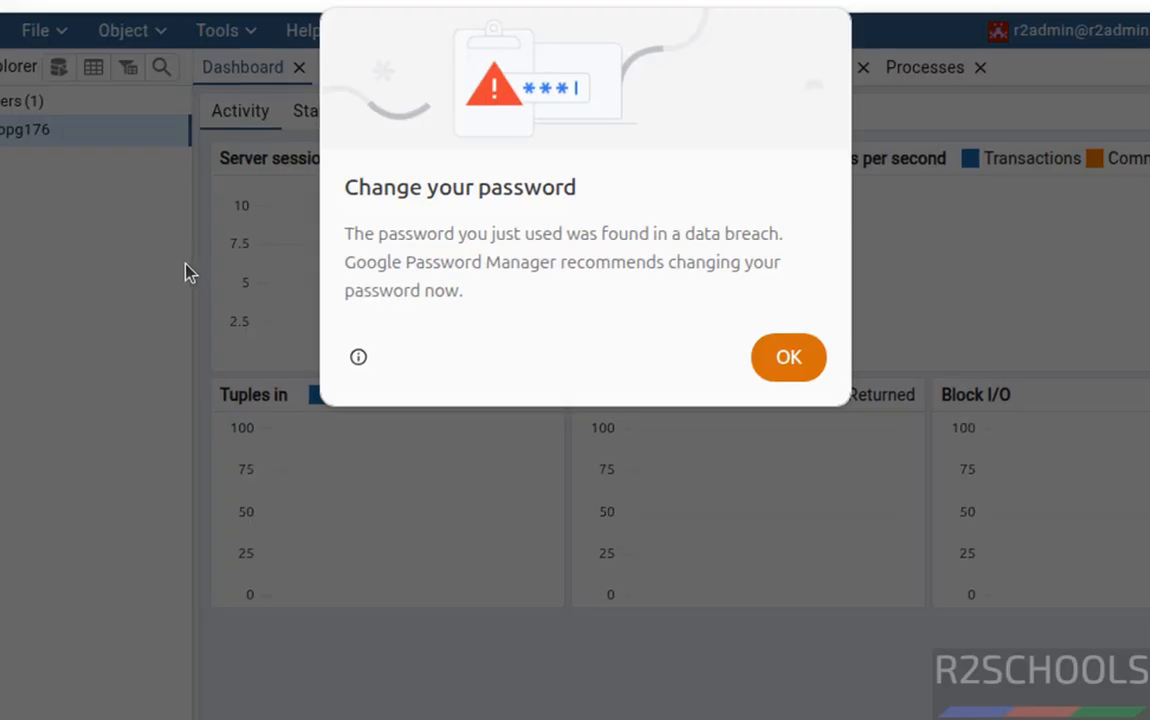
Dismiss the password warning and expand ubpg176 and its Databases list.
{"action": "key", "text": "Return"}
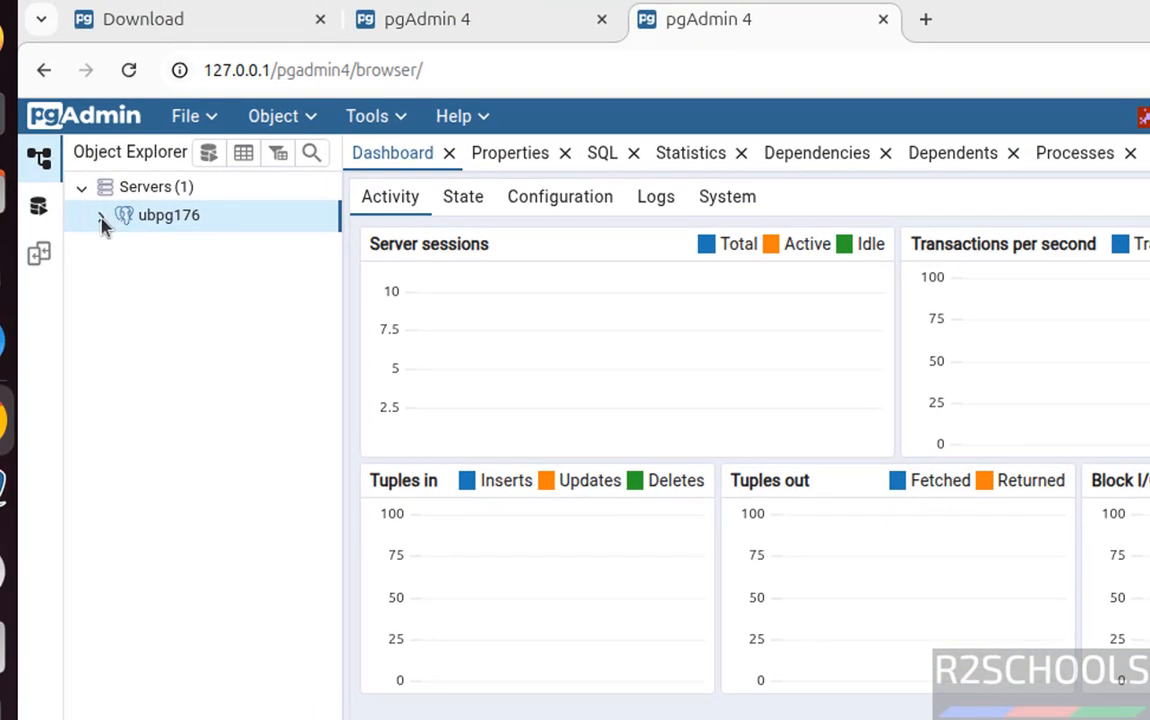
{"action": "left_click", "coordinate": [101, 217]}
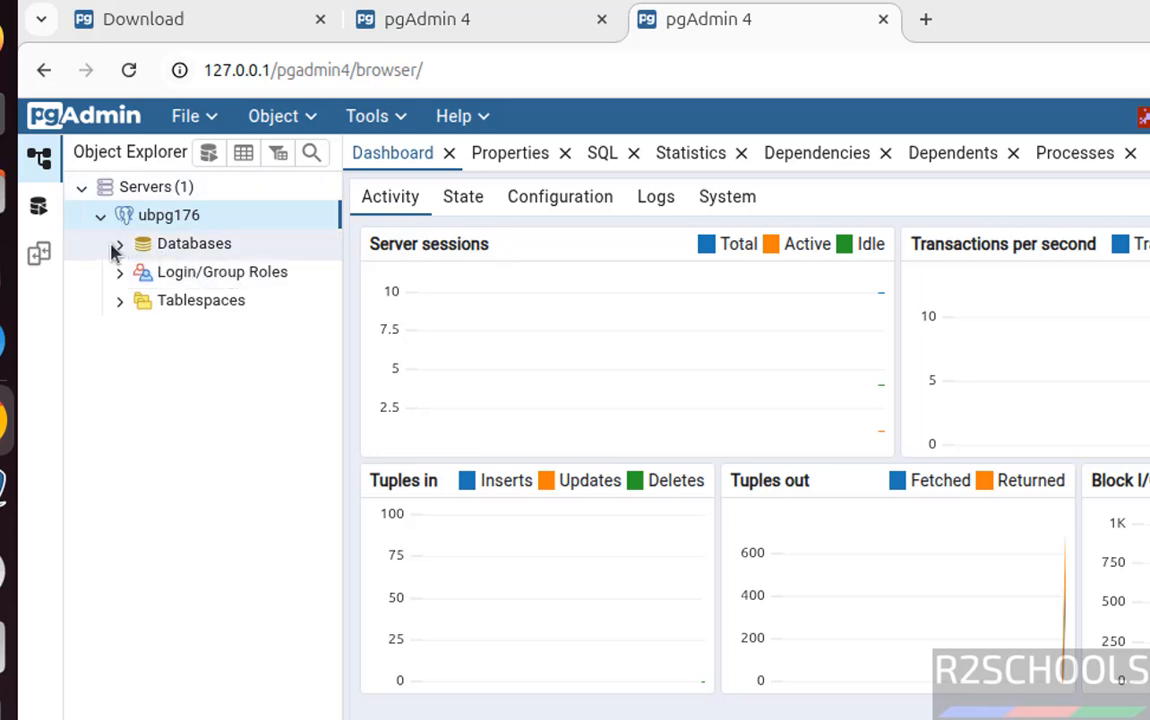
{"action": "left_click", "coordinate": [119, 249]}
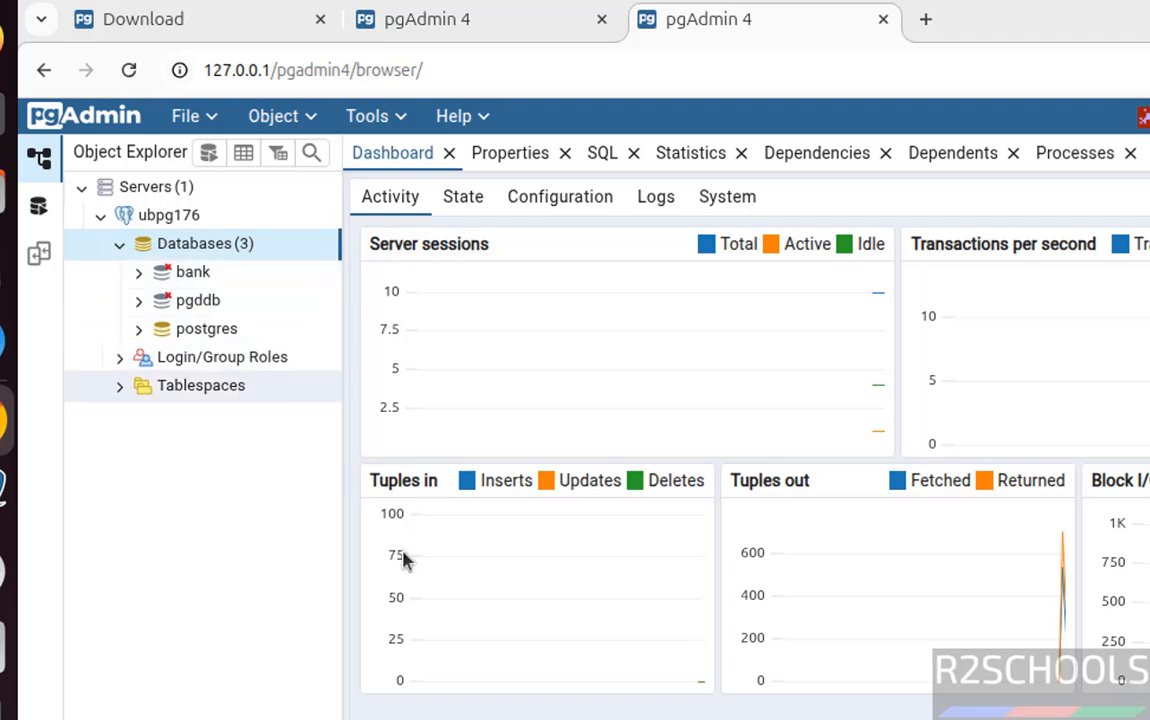
Create a login/group role named testuser, checking its SQL before saving.
{"action": "left_click", "coordinate": [121, 359]}
{"action": "right_click", "coordinate": [230, 367]}
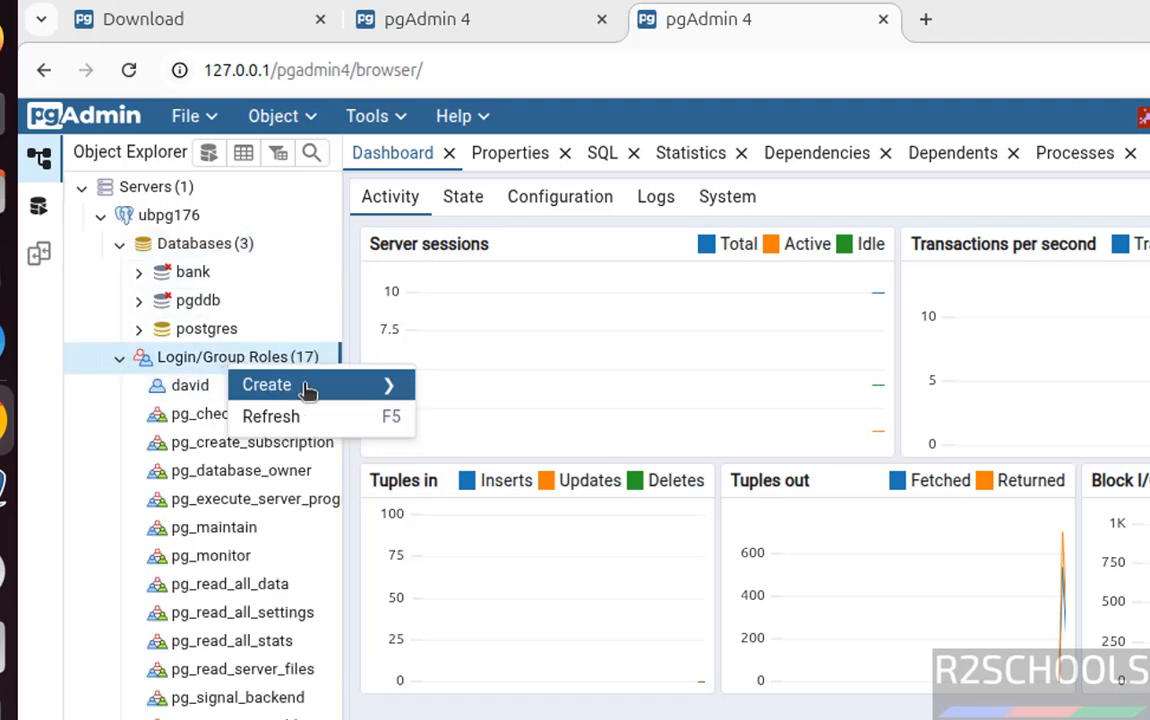
{"action": "mouse_move", "coordinate": [307, 388]}
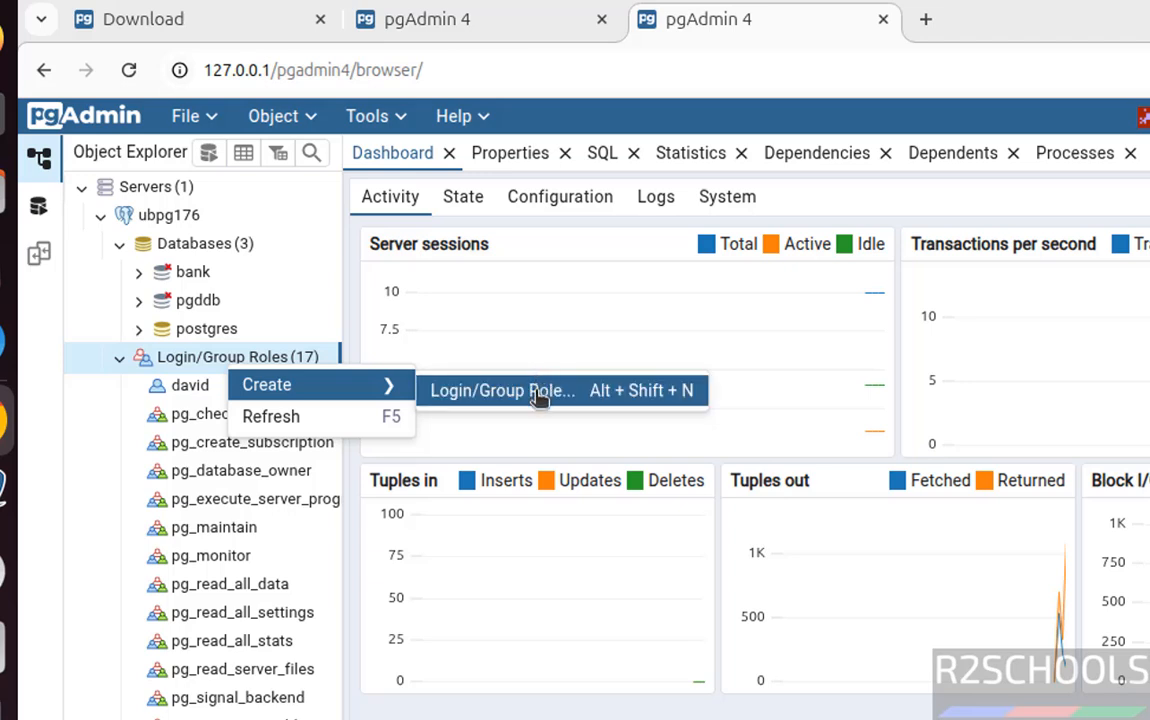
{"action": "left_click", "coordinate": [538, 398]}
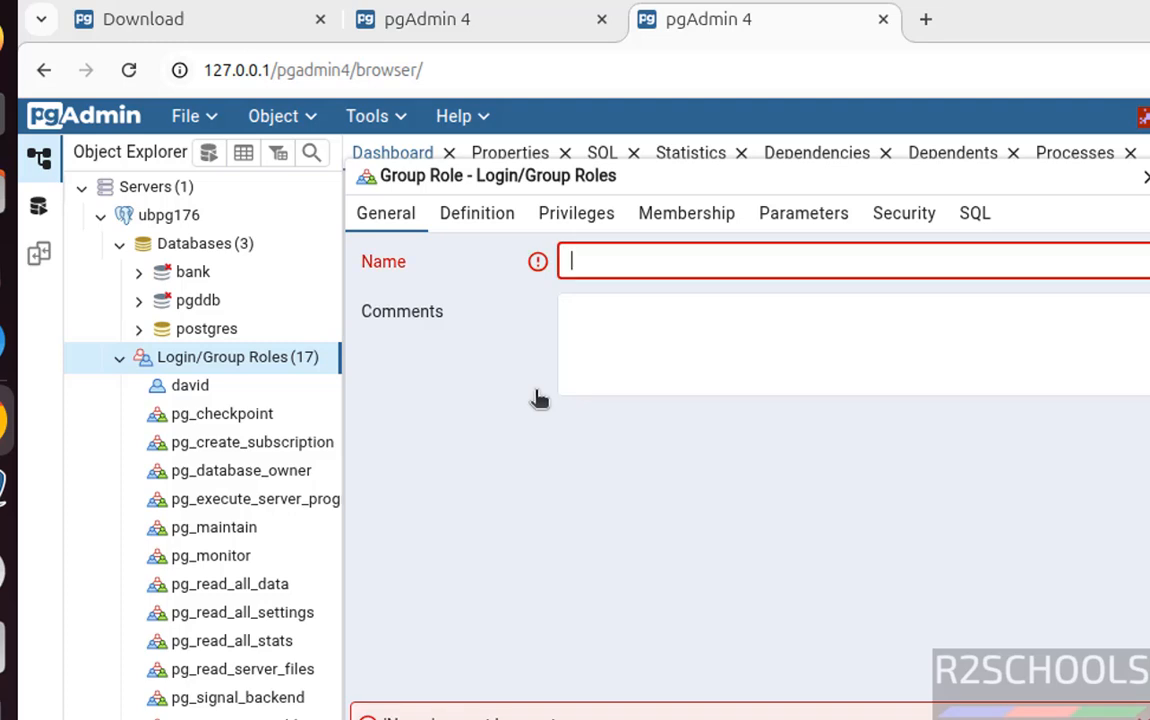
{"action": "type", "text": "testuser"}
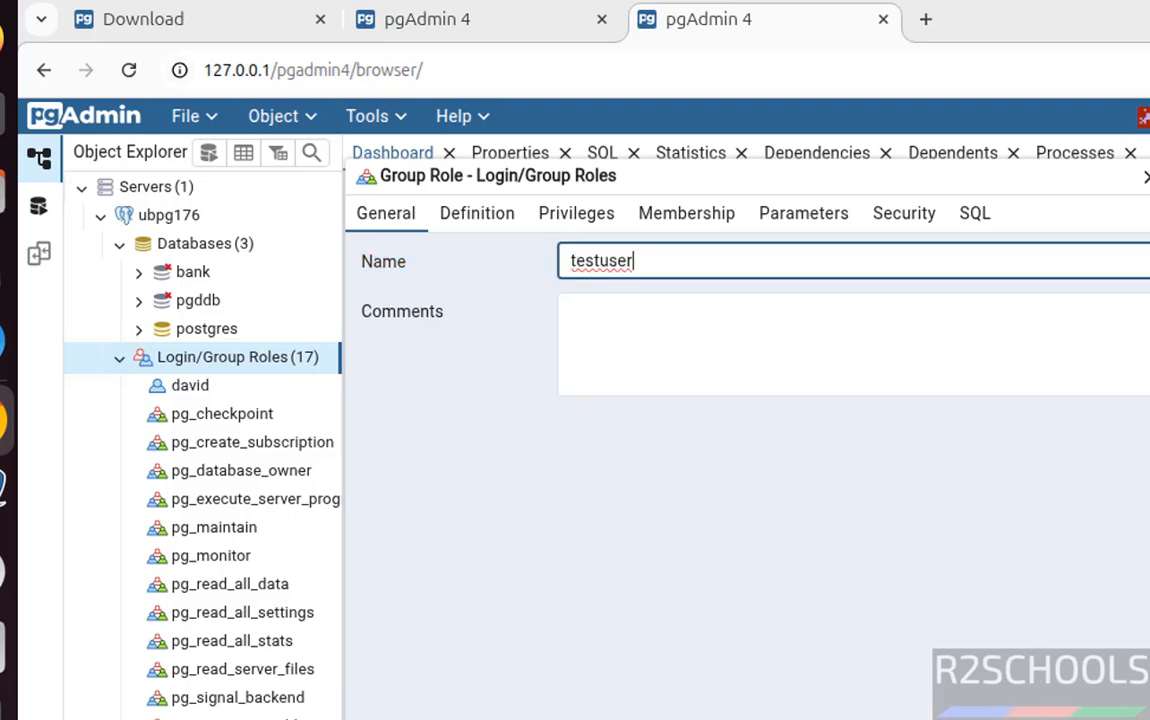
{"action": "left_click", "coordinate": [972, 213]}
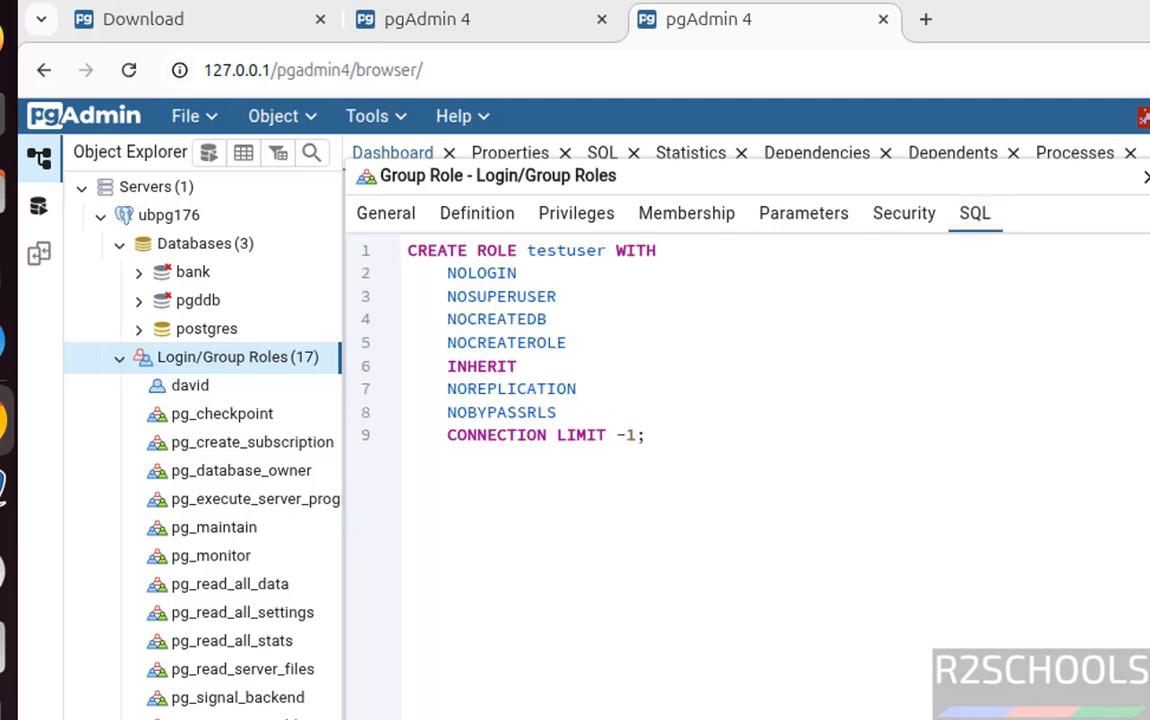
{"action": "left_click", "coordinate": [1145, 715]}
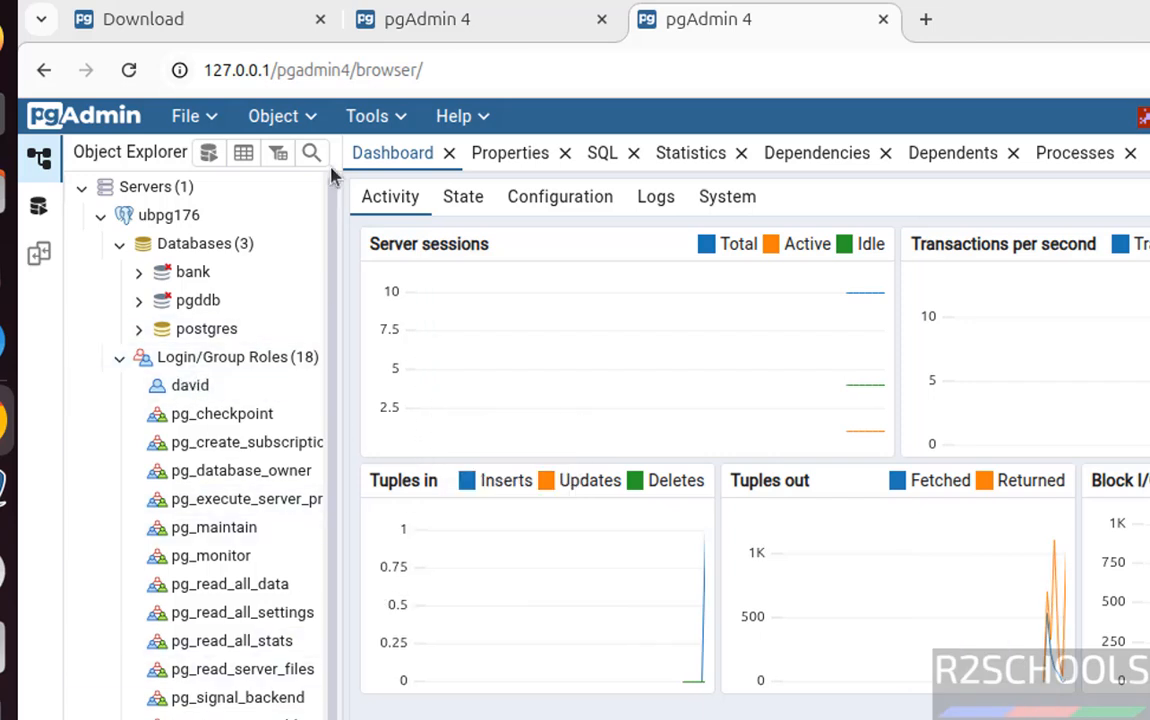
{"action": "key", "text": "alt+Tab"}
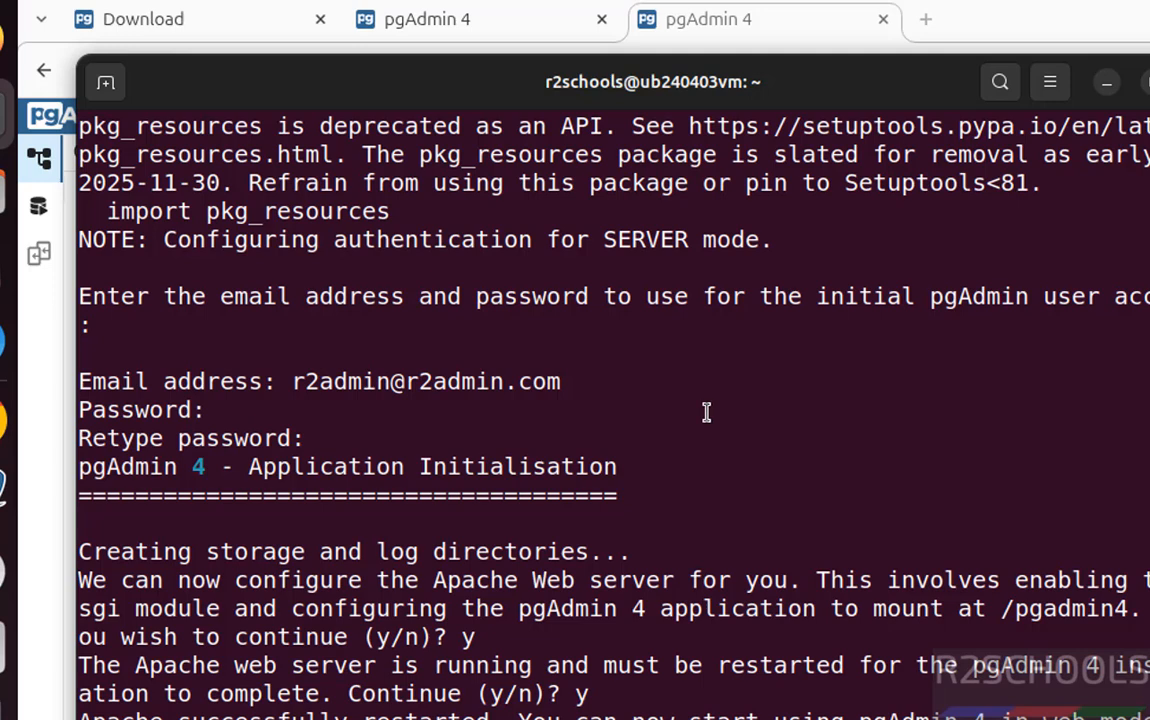